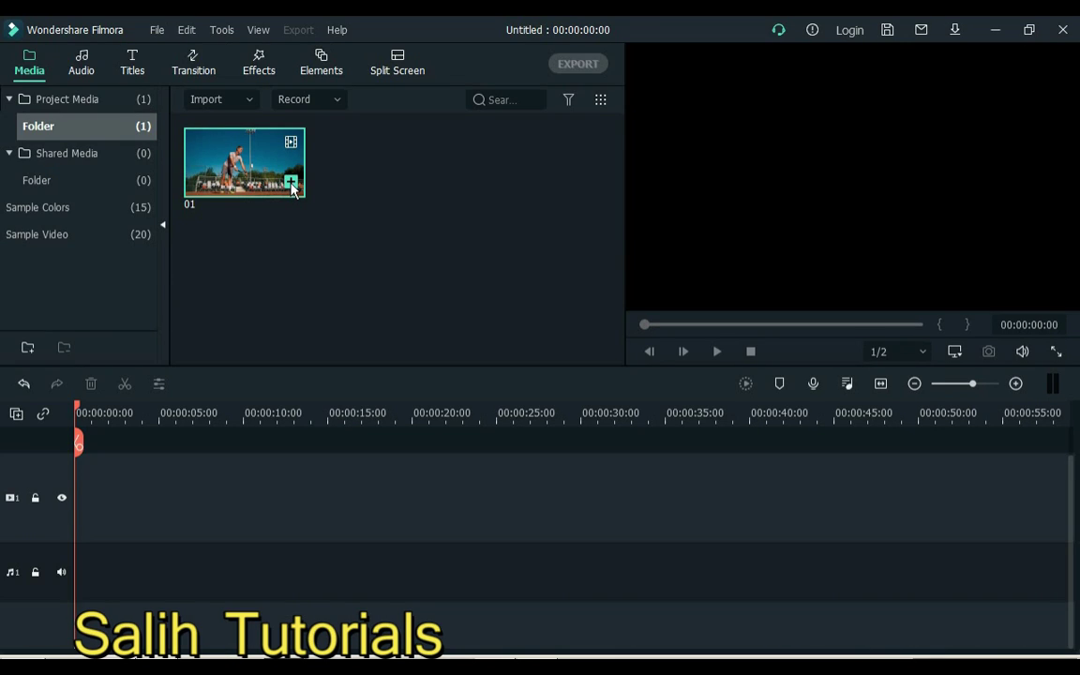
Place clip 01 at the start of video track 1 and expand the timeline scale for editing.
{"action": "left_click", "coordinate": [291, 182]}
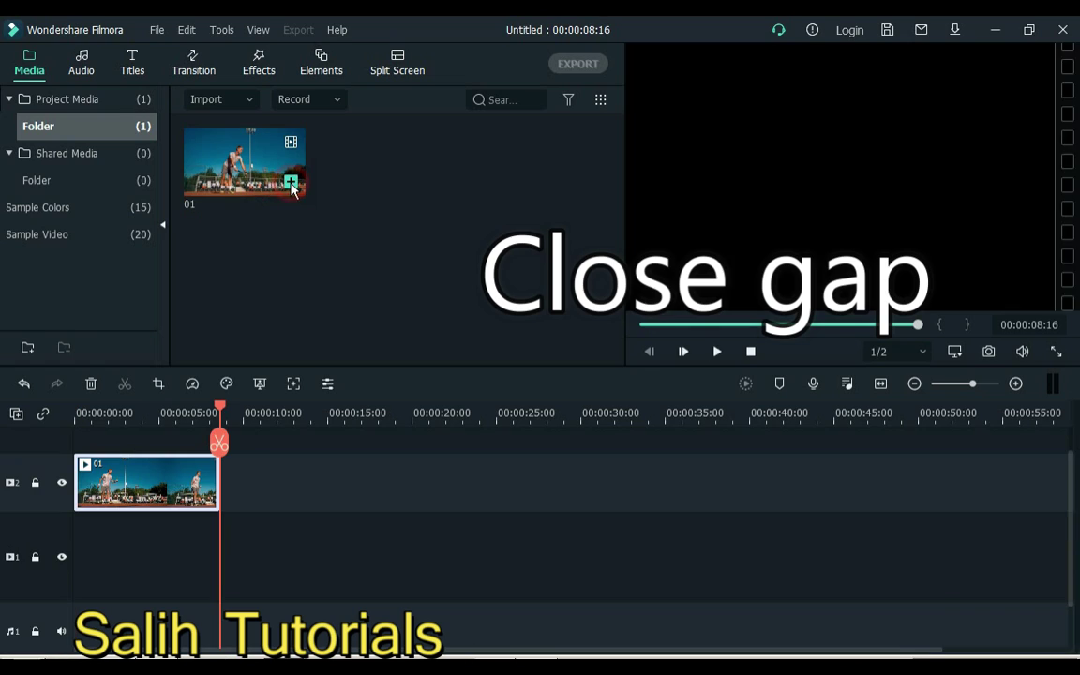
{"action": "left_click_drag", "start_coordinate": [103, 505], "coordinate": [100, 499]}
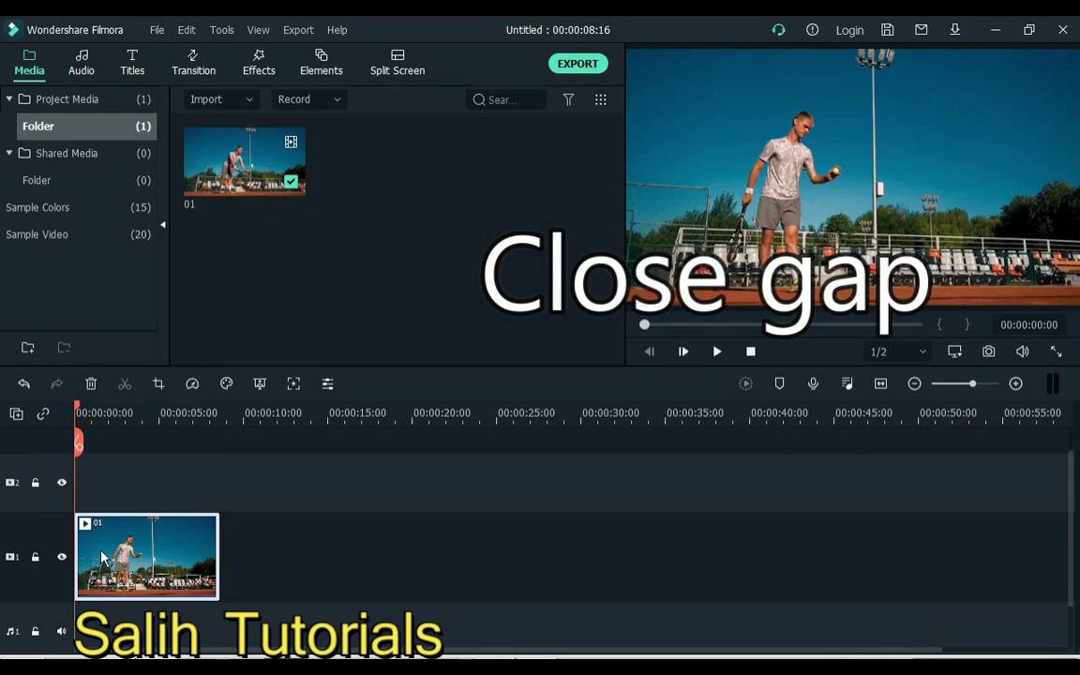
{"action": "left_click_drag", "start_coordinate": [101, 409], "coordinate": [232, 409]}
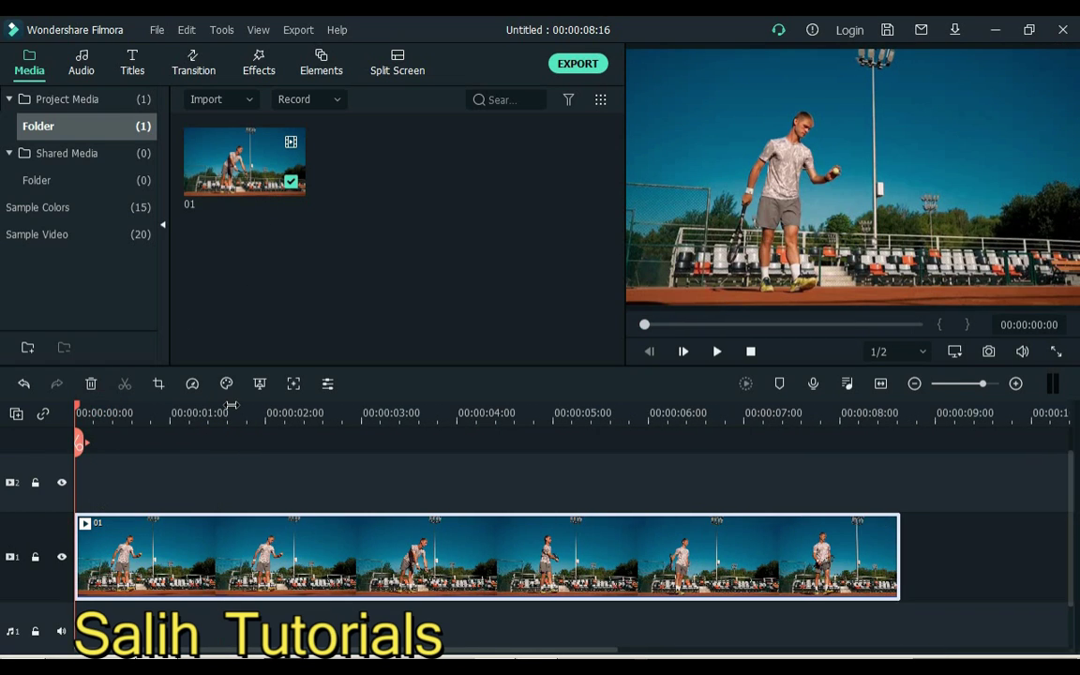
Split clip 01 at 00:00:00:10 and at about 2 seconds, shifting the remaining footage later each time to leave a gap.
{"action": "left_click", "coordinate": [111, 415]}
{"action": "key", "text": "ctrl+b"}
{"action": "left_click_drag", "start_coordinate": [142, 563], "coordinate": [211, 563]}
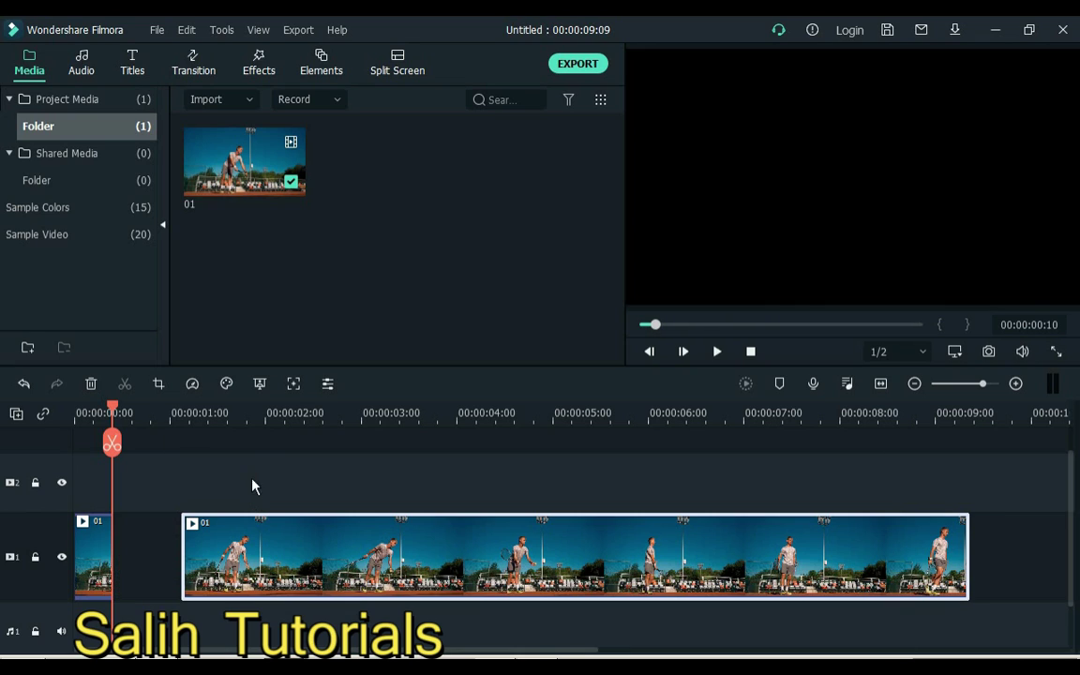
{"action": "left_click", "coordinate": [276, 413]}
{"action": "key", "text": "ctrl+b"}
{"action": "left_click_drag", "start_coordinate": [345, 570], "coordinate": [424, 565]}
Split the remaining footage at 00:00:04:08 and 00:00:06:24, shifting the last part later after each cut to leave gaps.
{"action": "left_click", "coordinate": [488, 415]}
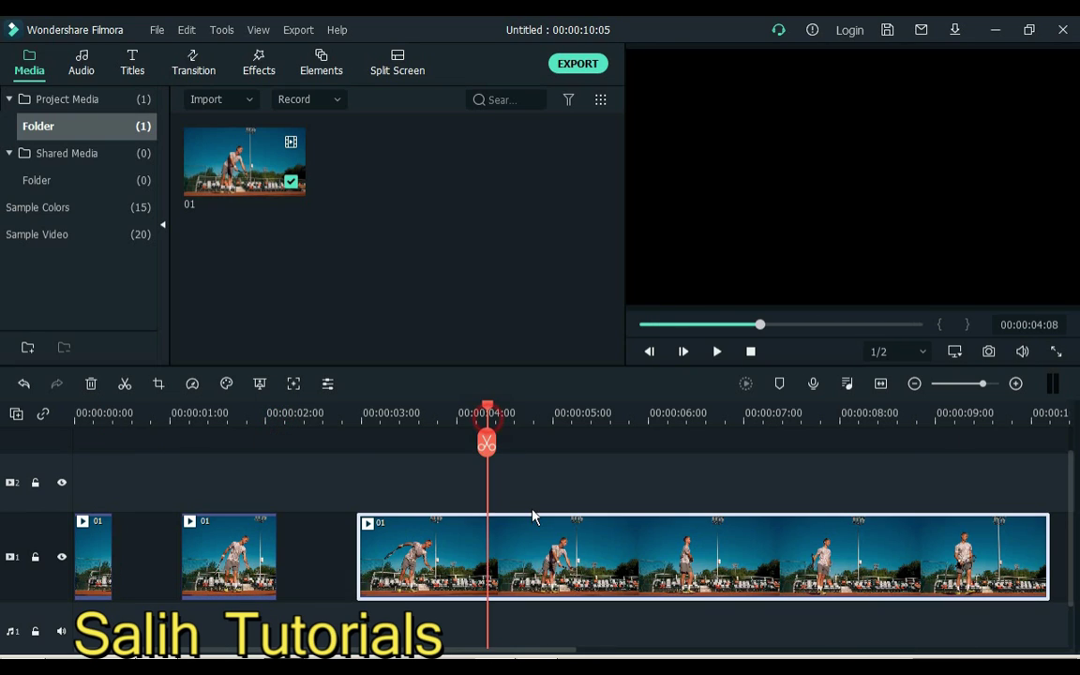
{"action": "key", "text": "ctrl+b"}
{"action": "left_click_drag", "start_coordinate": [553, 555], "coordinate": [679, 555]}
{"action": "left_click", "coordinate": [740, 412]}
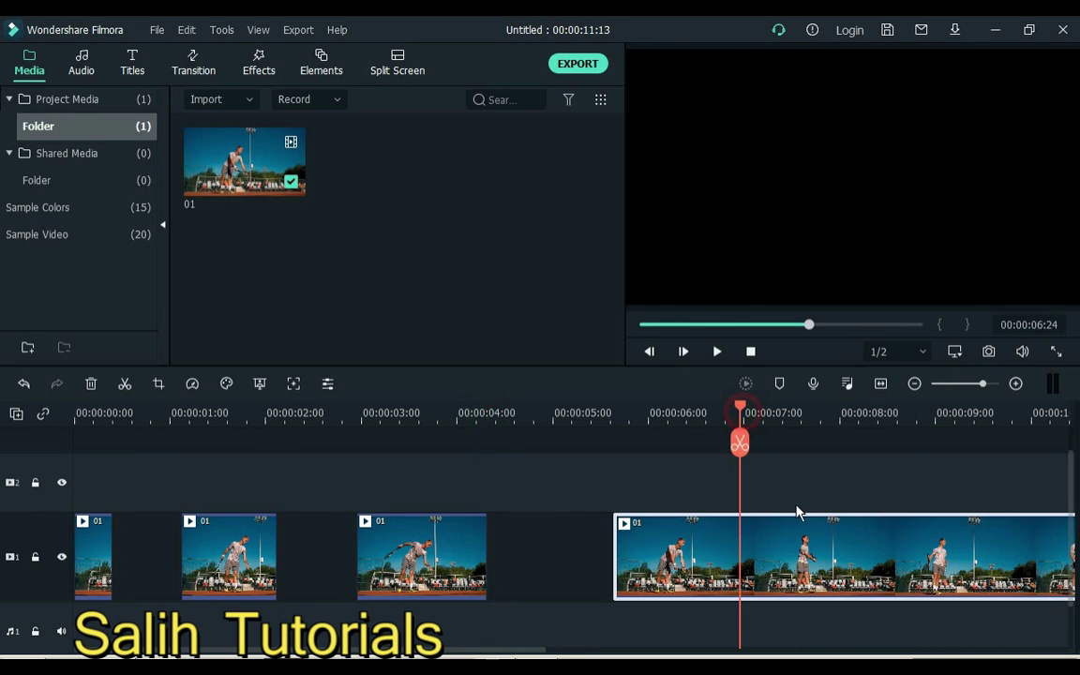
{"action": "left_click", "coordinate": [740, 443]}
{"action": "left_click_drag", "start_coordinate": [891, 563], "coordinate": [975, 561]}
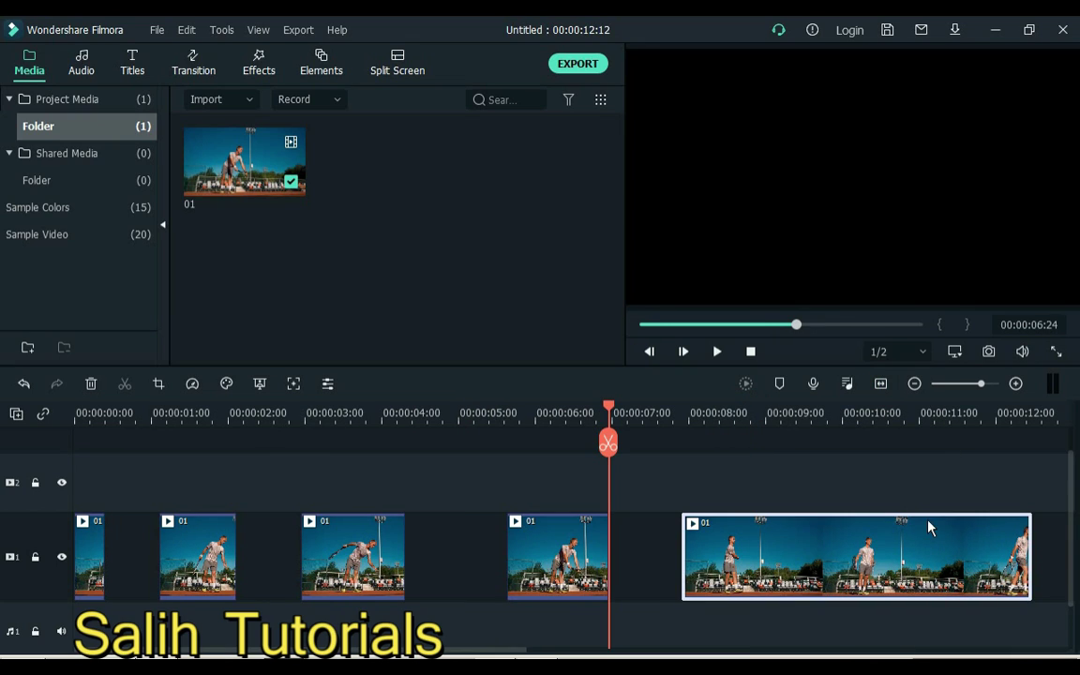
Try closing the gaps manually by moving the second and third segments earlier, and undo the moves.
{"action": "left_click", "coordinate": [1043, 561]}
{"action": "left_click_drag", "start_coordinate": [174, 554], "coordinate": [120, 555]}
{"action": "left_click_drag", "start_coordinate": [332, 563], "coordinate": [290, 541]}
{"action": "key", "text": "ctrl+z"}
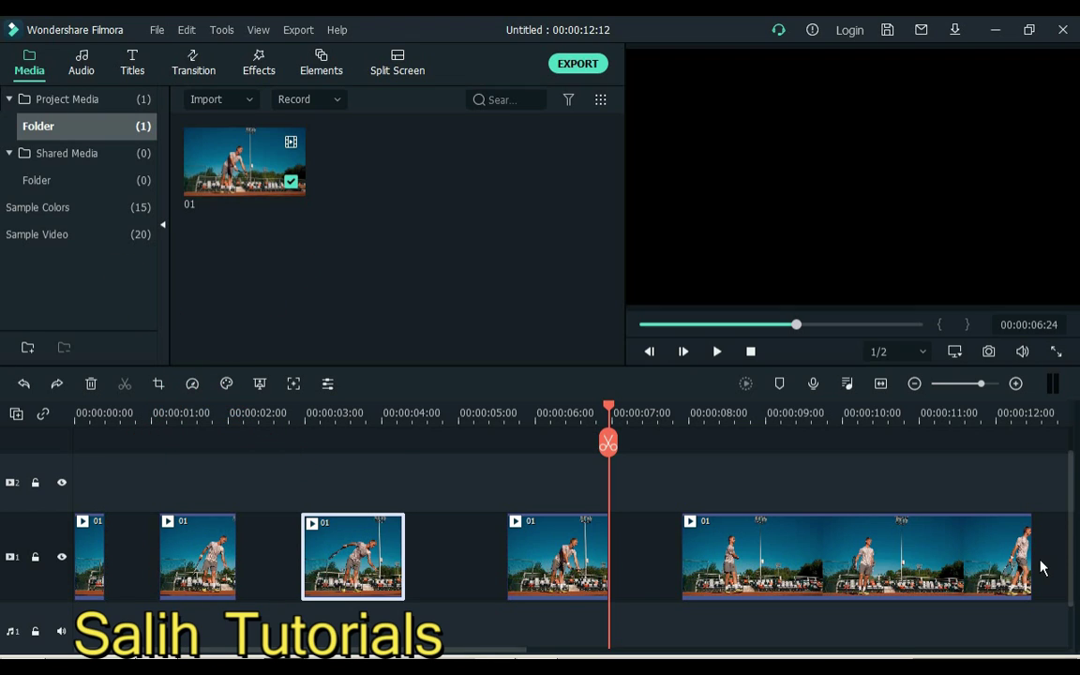
Apply Close Gap to all five segments on video track 1, and undo it.
{"action": "left_click_drag", "start_coordinate": [1047, 561], "coordinate": [73, 581]}
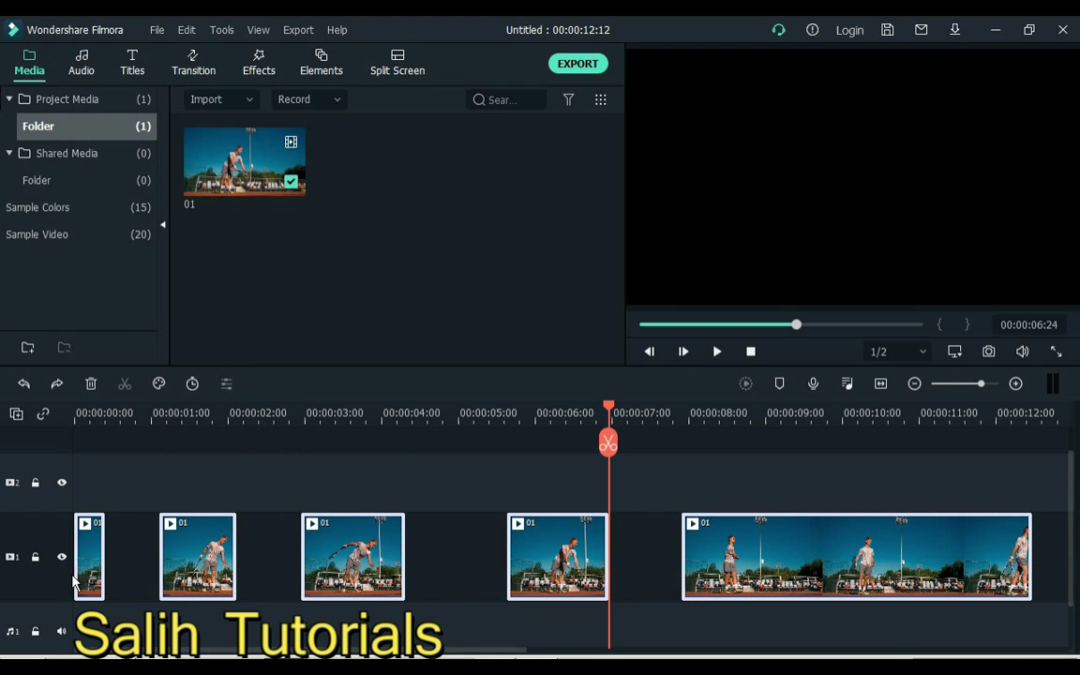
{"action": "right_click", "coordinate": [201, 556]}
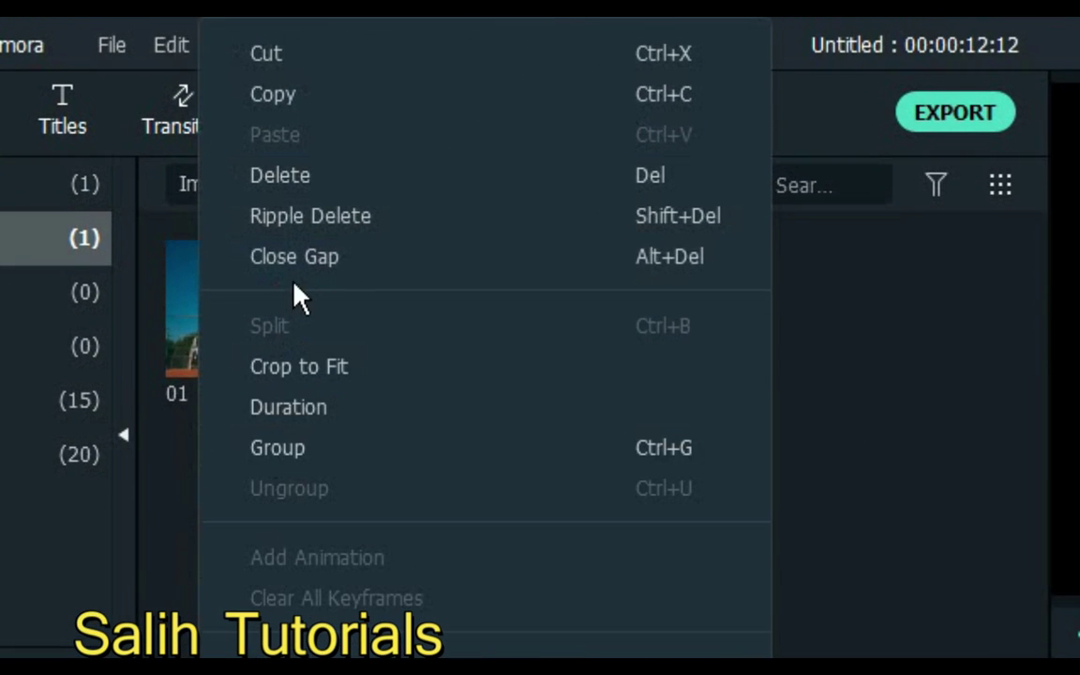
{"action": "left_click", "coordinate": [252, 137]}
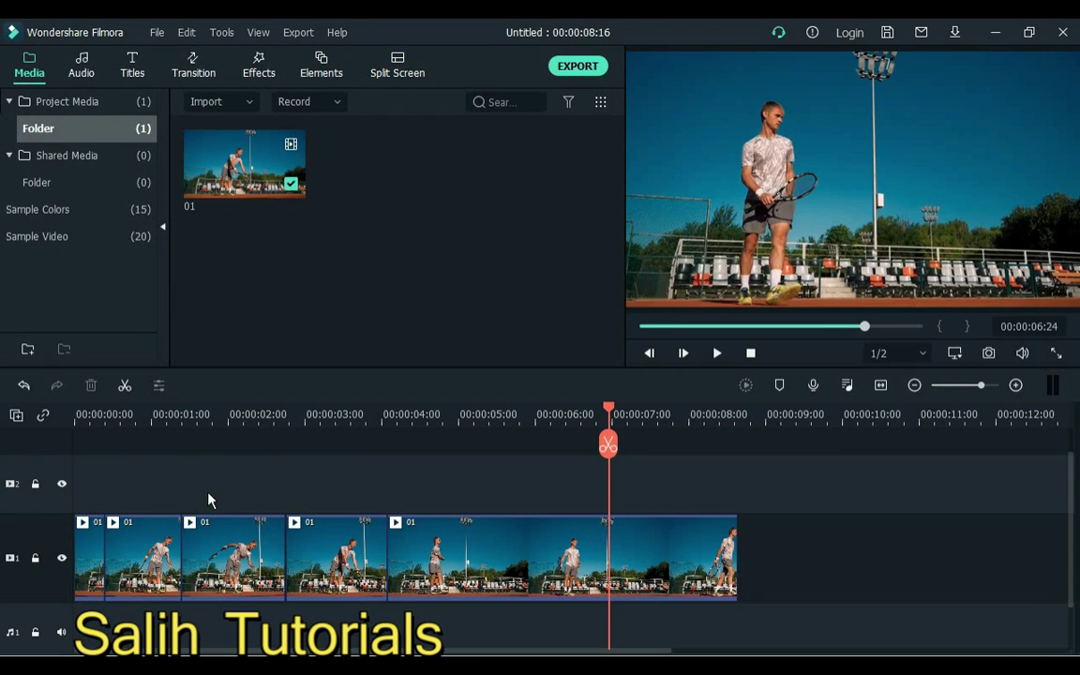
{"action": "key", "text": "ctrl+z"}
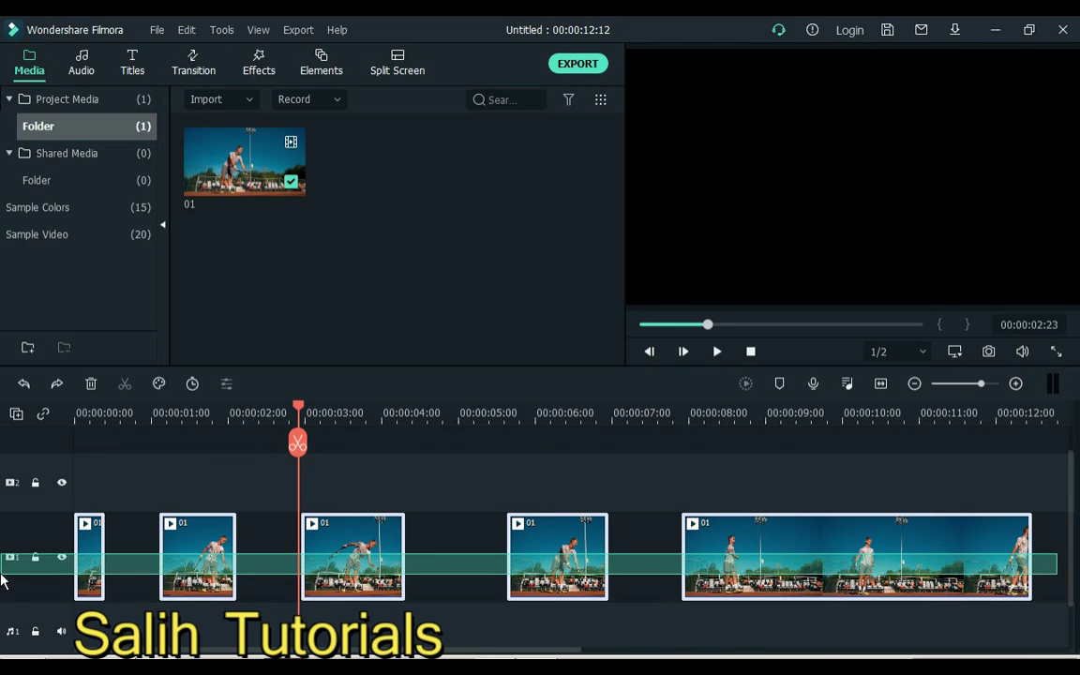
Close the gaps between all selected segments again and deselect them.
{"action": "key", "text": "alt+Delete"}
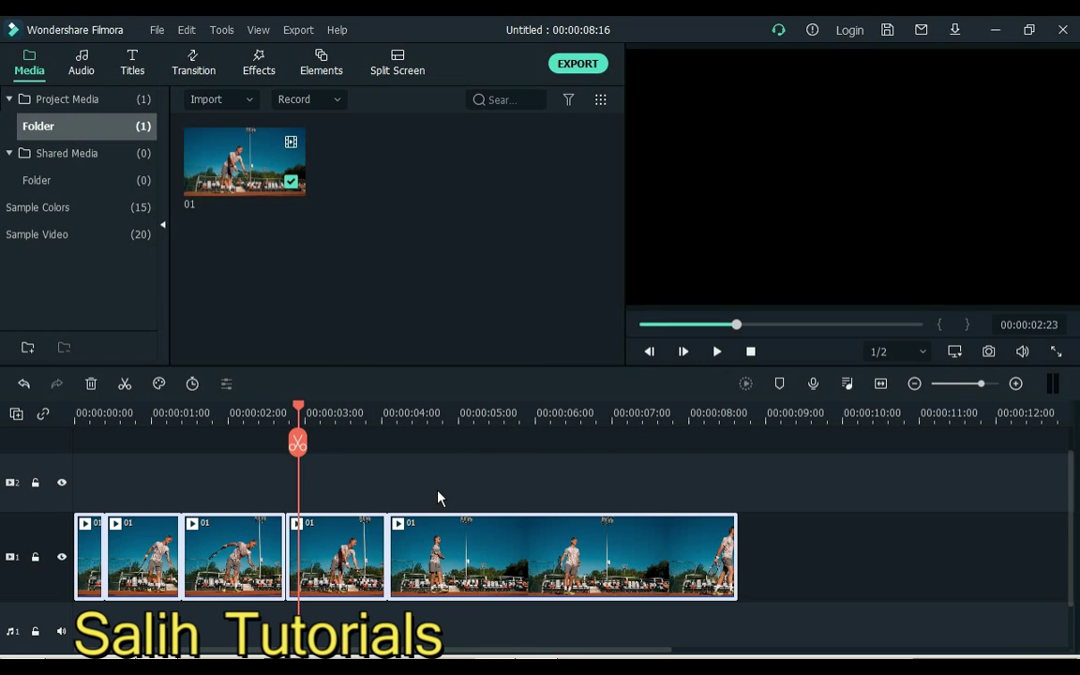
{"action": "left_click", "coordinate": [438, 497]}
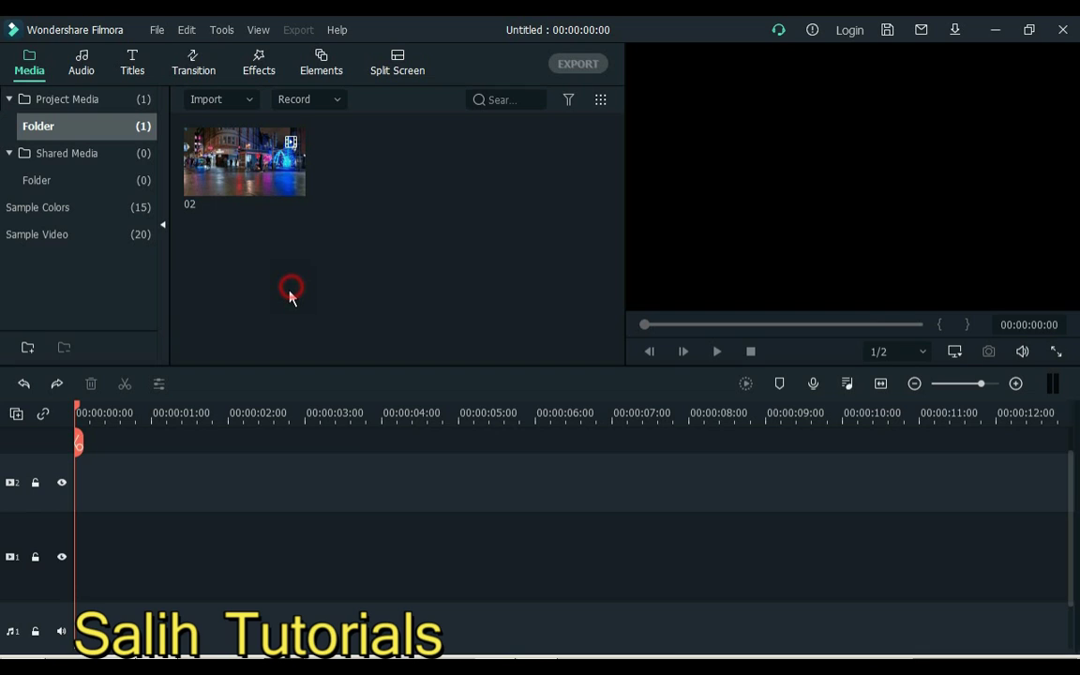
Place clip 02 on video track 1 with the project matched to 640 x 360 30fps, and preview it.
{"action": "left_click", "coordinate": [296, 188]}
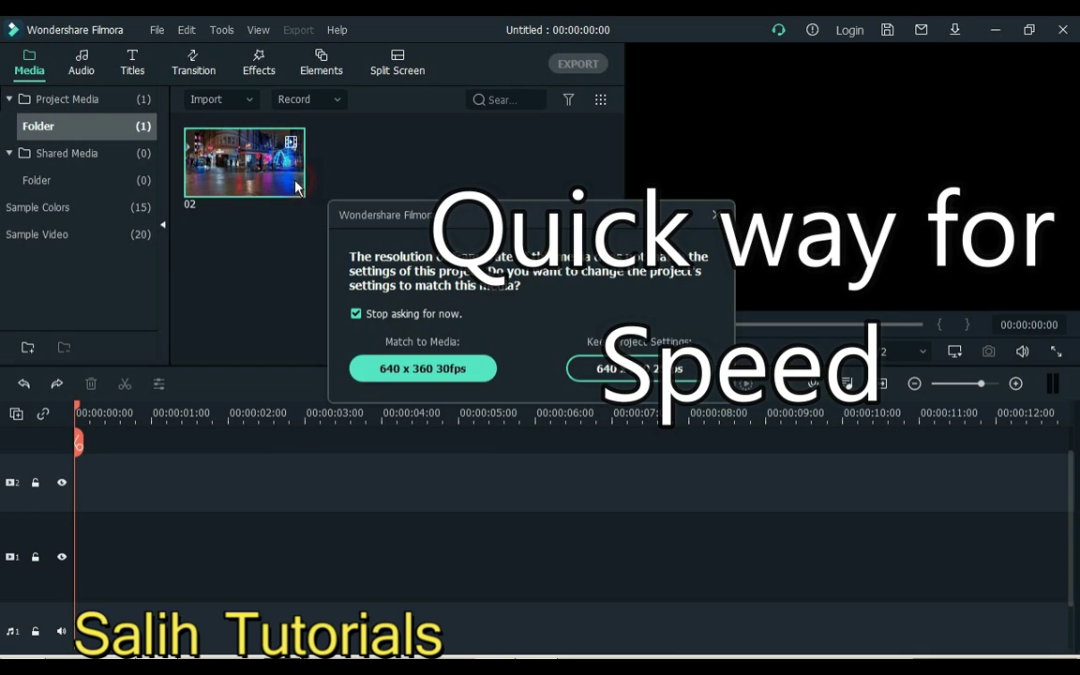
{"action": "left_click", "coordinate": [420, 375]}
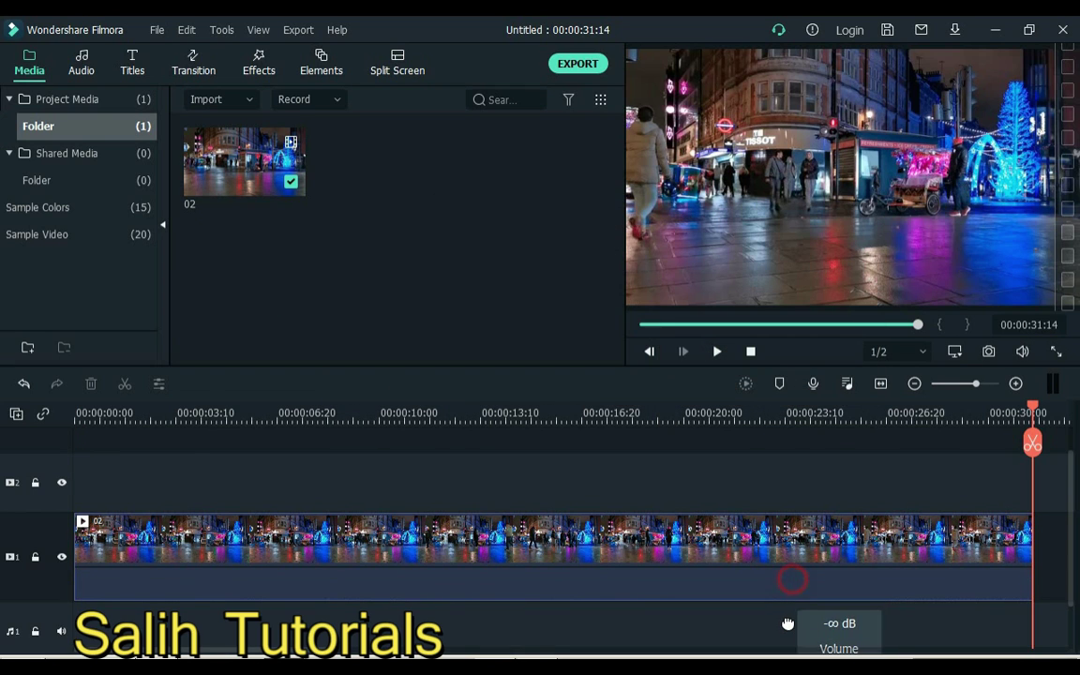
{"action": "key", "text": "space"}
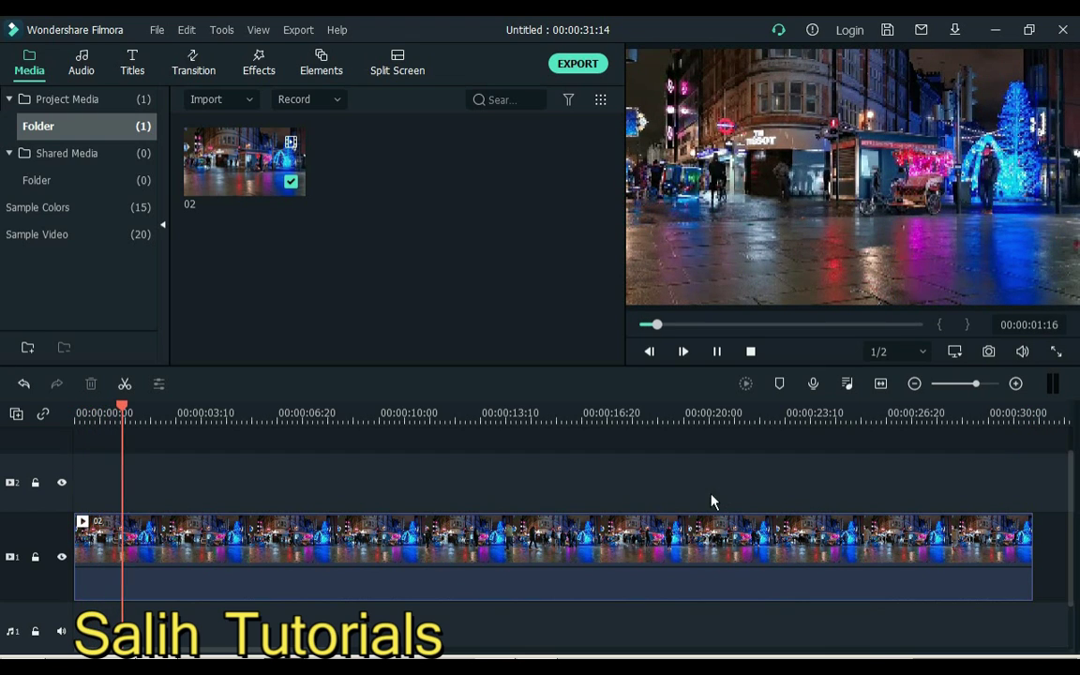
Try the Fast 2x and 8x speed presets on clip 02, and undo both changes.
{"action": "left_click", "coordinate": [351, 536]}
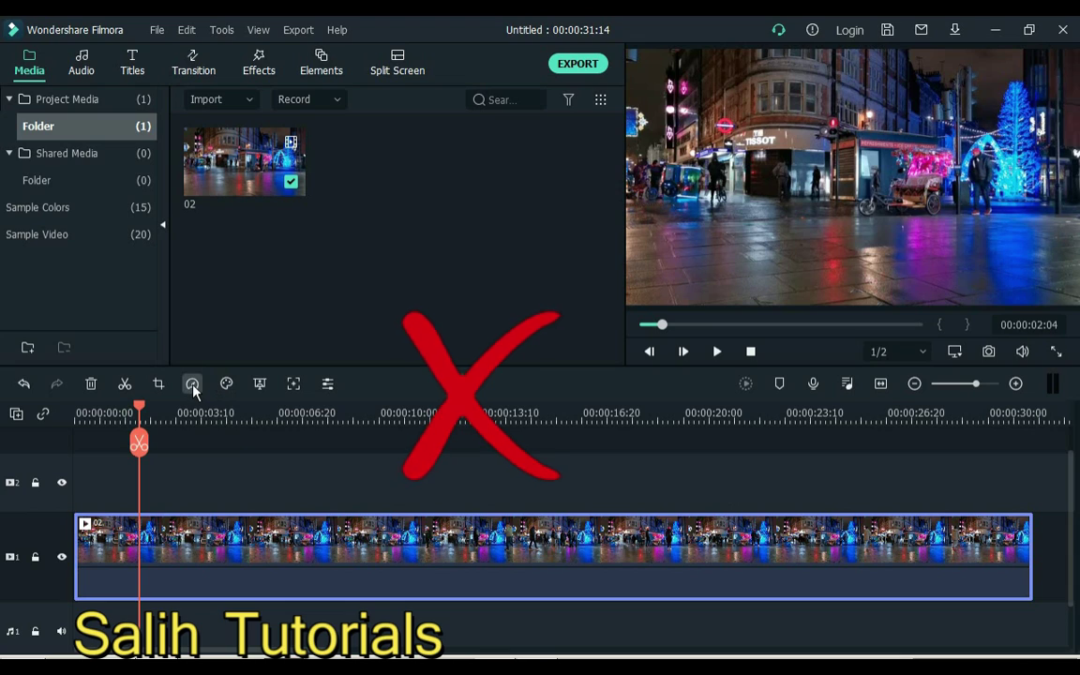
{"action": "left_click", "coordinate": [192, 384]}
{"action": "mouse_move", "coordinate": [212, 467]}
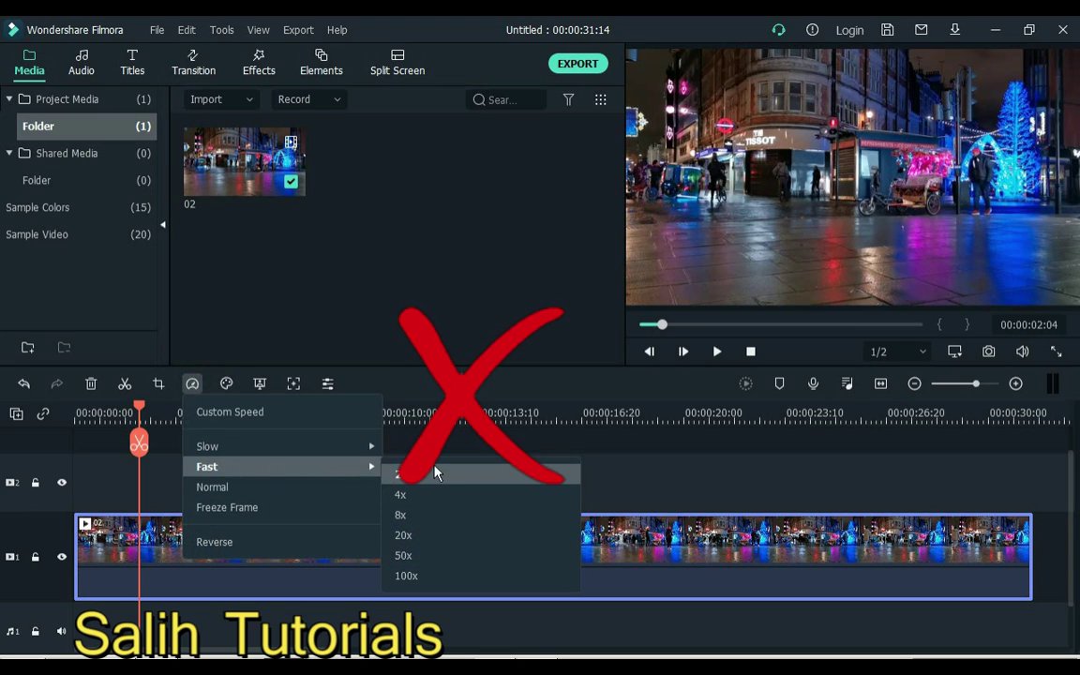
{"action": "left_click", "coordinate": [441, 474]}
{"action": "left_click", "coordinate": [192, 384]}
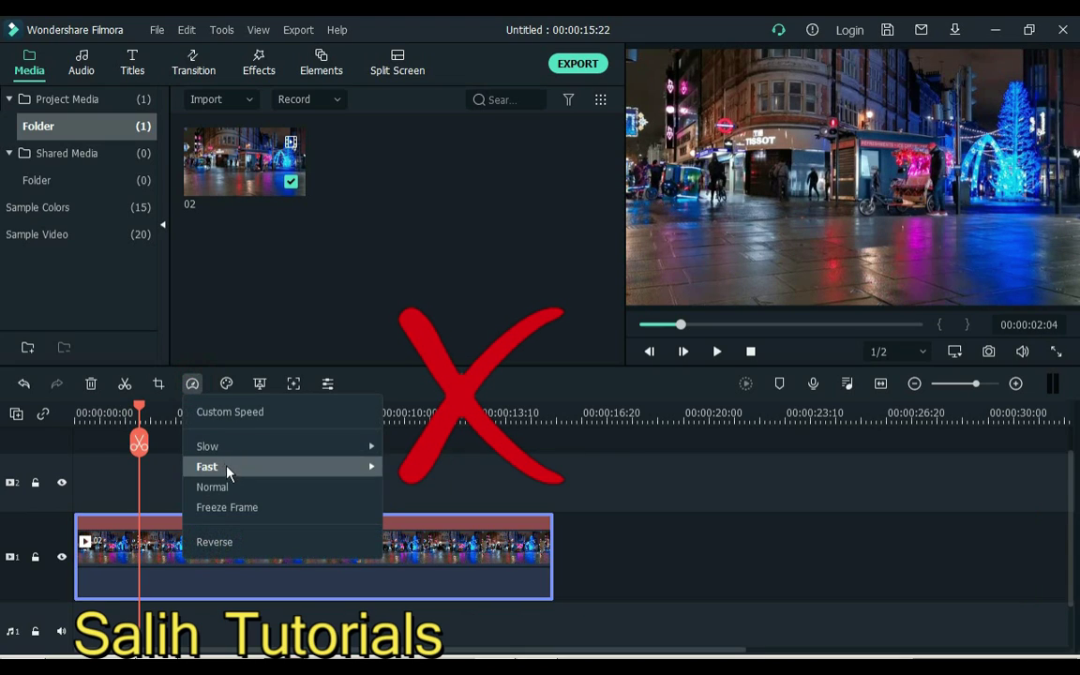
{"action": "mouse_move", "coordinate": [367, 476]}
{"action": "left_click", "coordinate": [422, 514]}
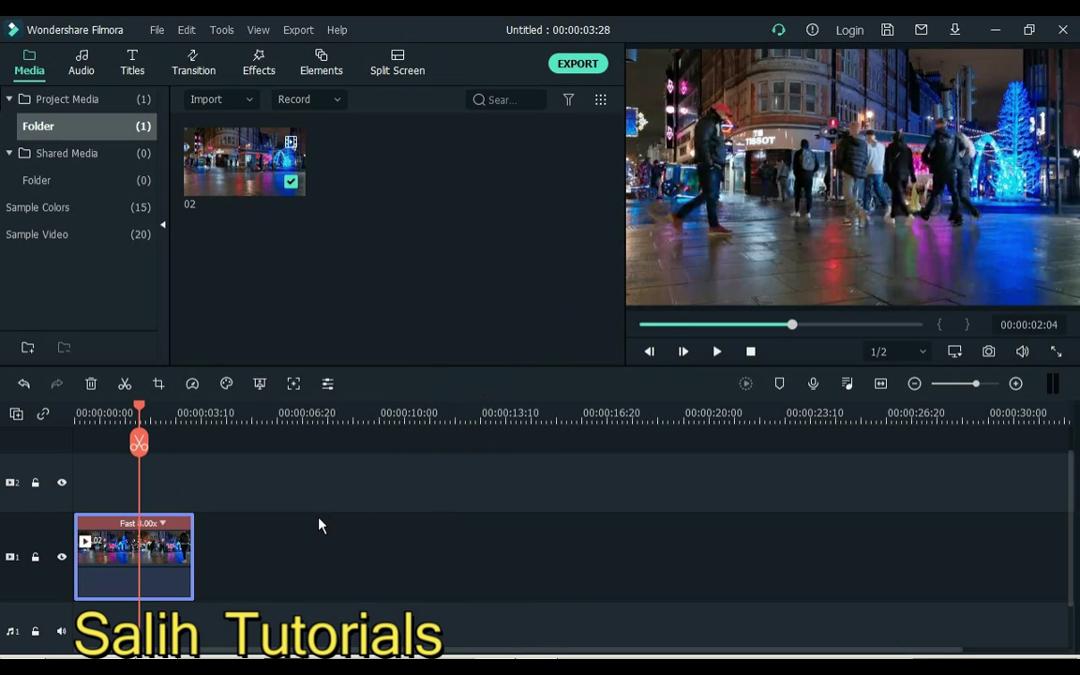
{"action": "key", "text": "ctrl+z"}
{"action": "key", "text": "ctrl+z"}
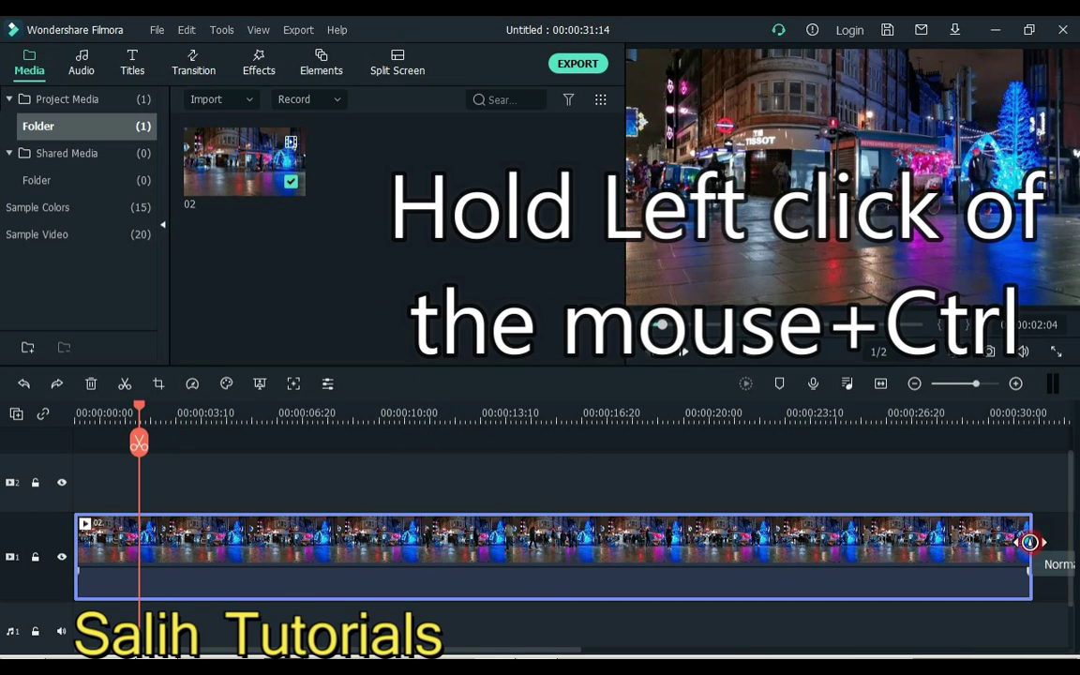
Speed up clip 02 by adjusting its end point to about 11.95x and to about 2.72x, previewing each speed.
{"action": "left_click_drag", "start_coordinate": [1030, 542], "coordinate": [153, 572]}
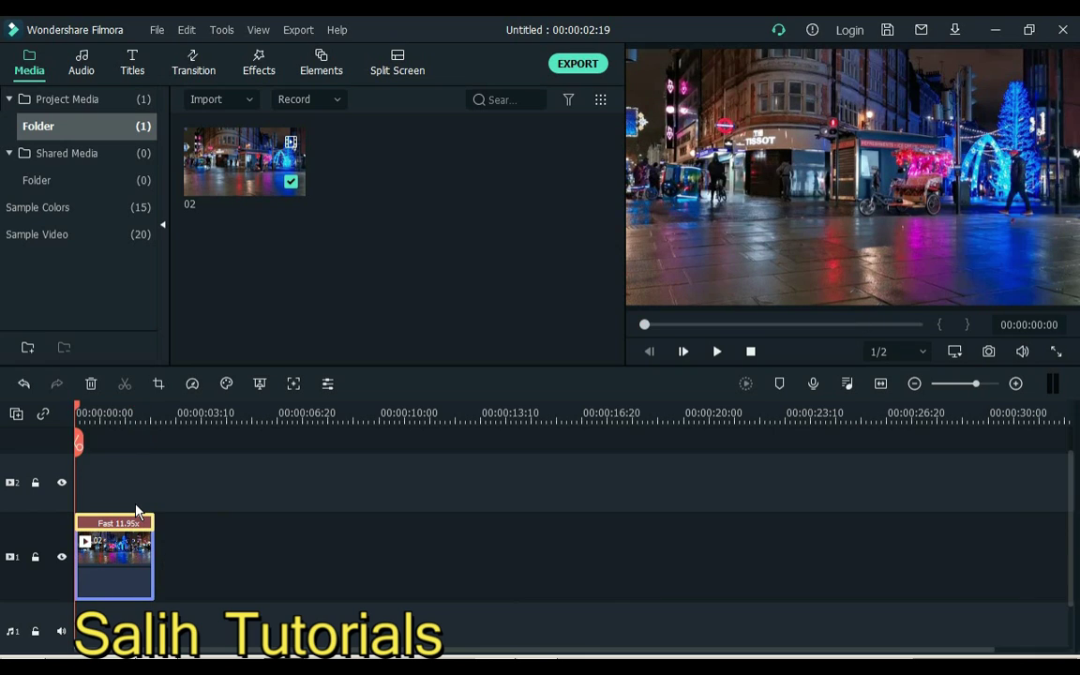
{"action": "key", "text": "space"}
{"action": "left_click_drag", "start_coordinate": [152, 554], "coordinate": [427, 541]}
{"action": "key", "text": "space"}
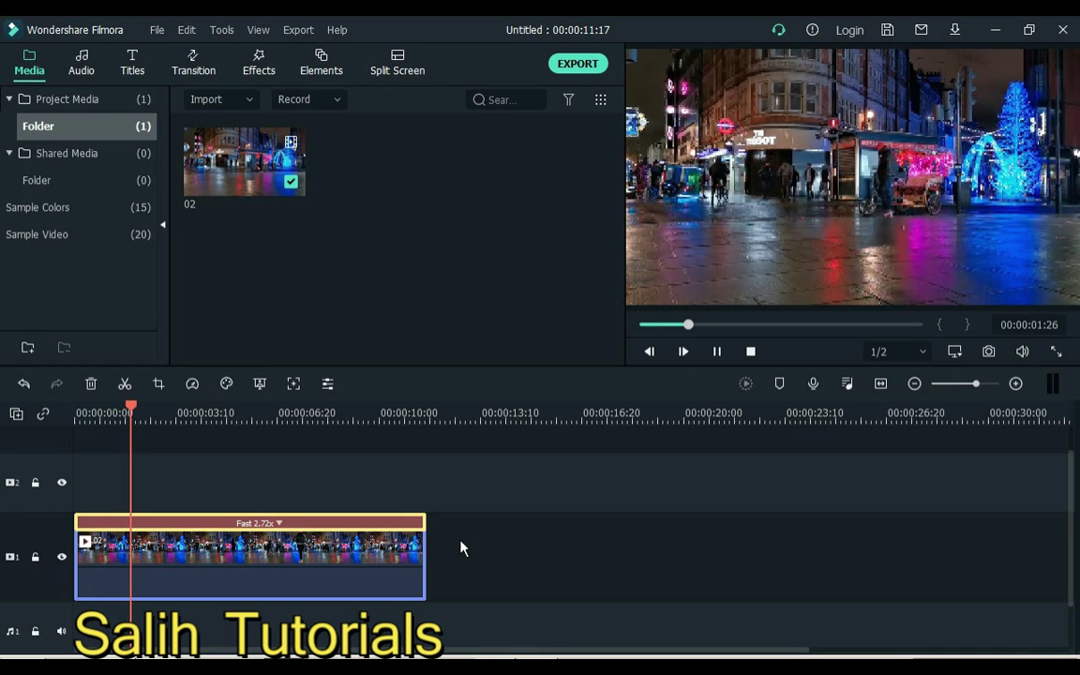
{"action": "key", "text": "space"}
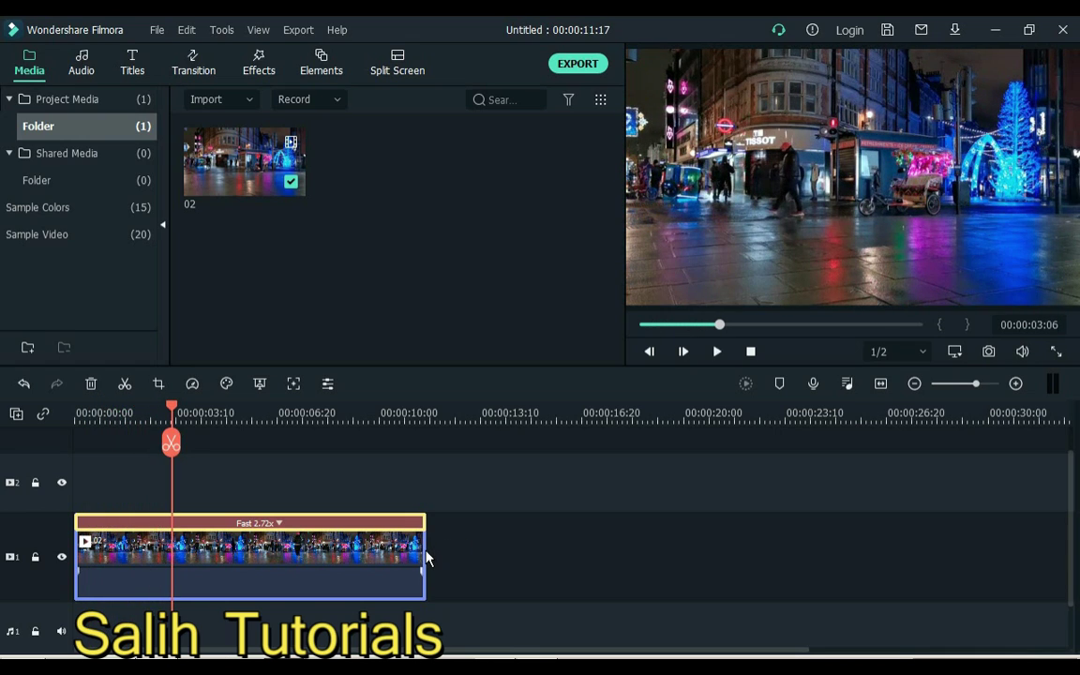
Slow clip 02 to about 0.83x by extending its end point, preview it, and reset it to Normal speed.
{"action": "left_click_drag", "start_coordinate": [424, 541], "coordinate": [992, 536]}
{"action": "key", "text": "space"}
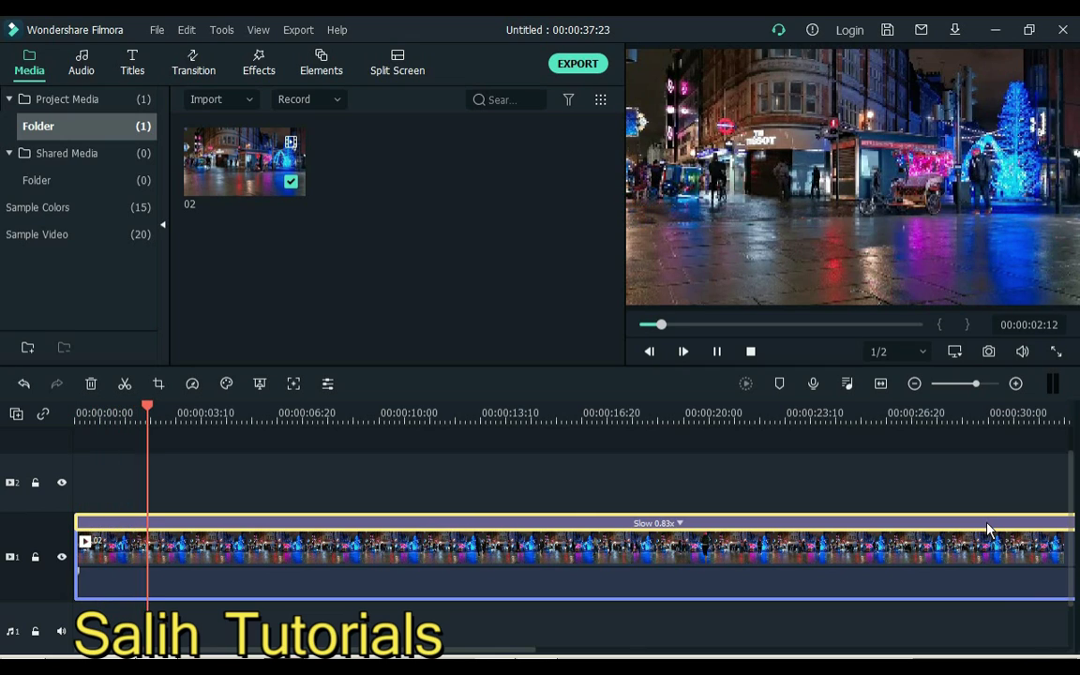
{"action": "left_click", "coordinate": [679, 525]}
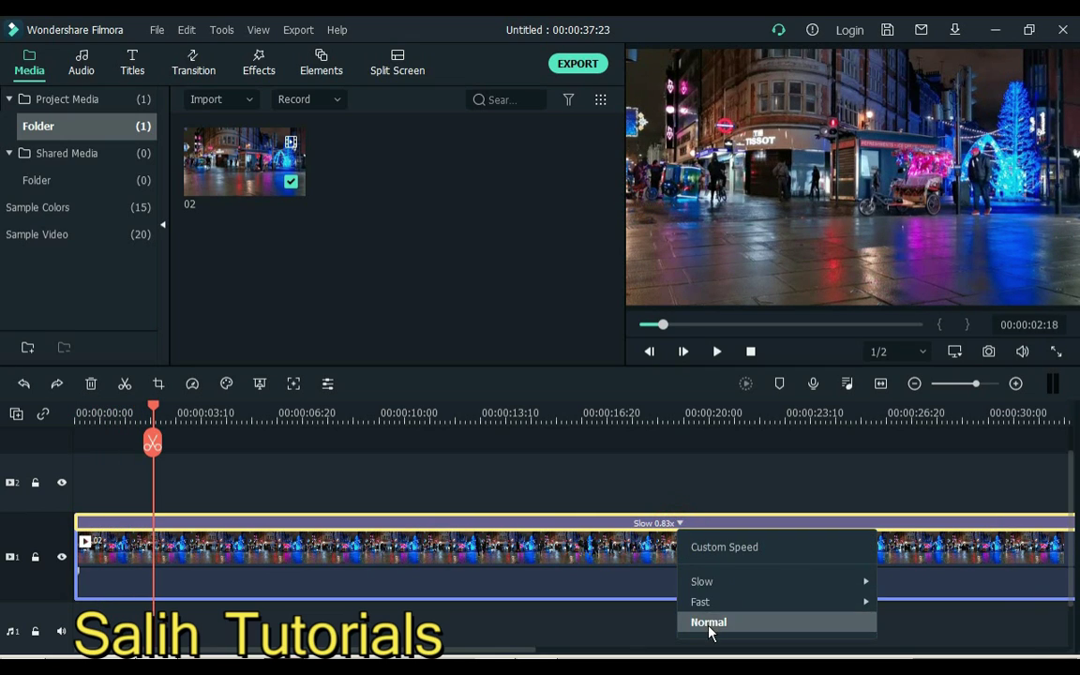
{"action": "left_click", "coordinate": [710, 630]}
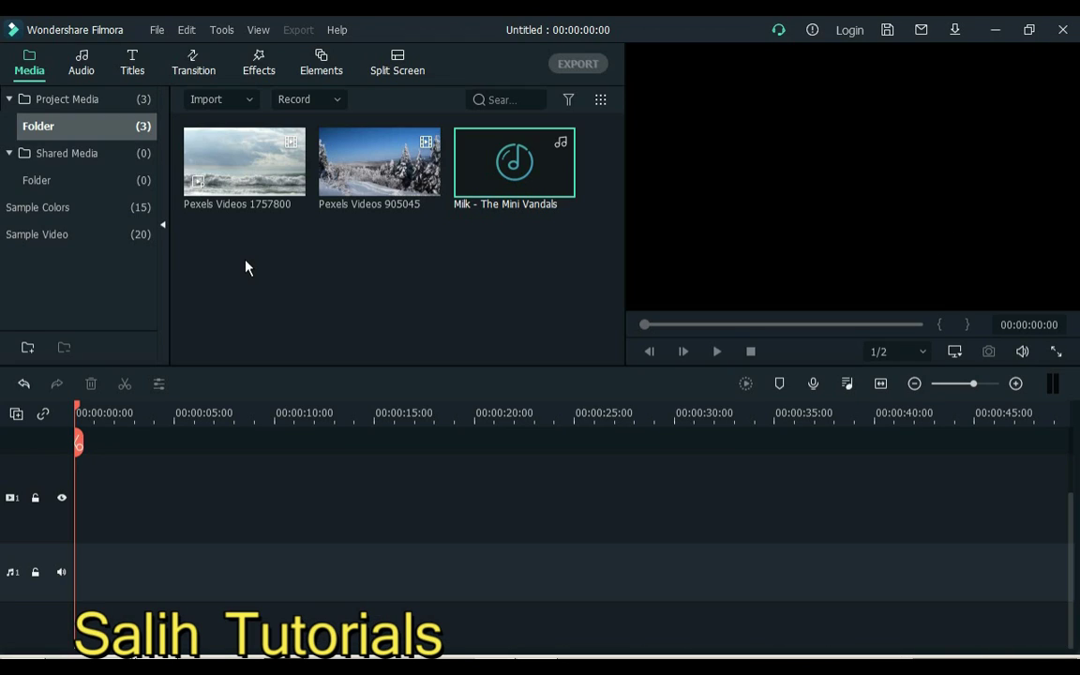
Place Pexels Videos 1757800 at the start of video track 1 and lower its audio to silence.
{"action": "left_click_drag", "start_coordinate": [236, 271], "coordinate": [286, 238]}
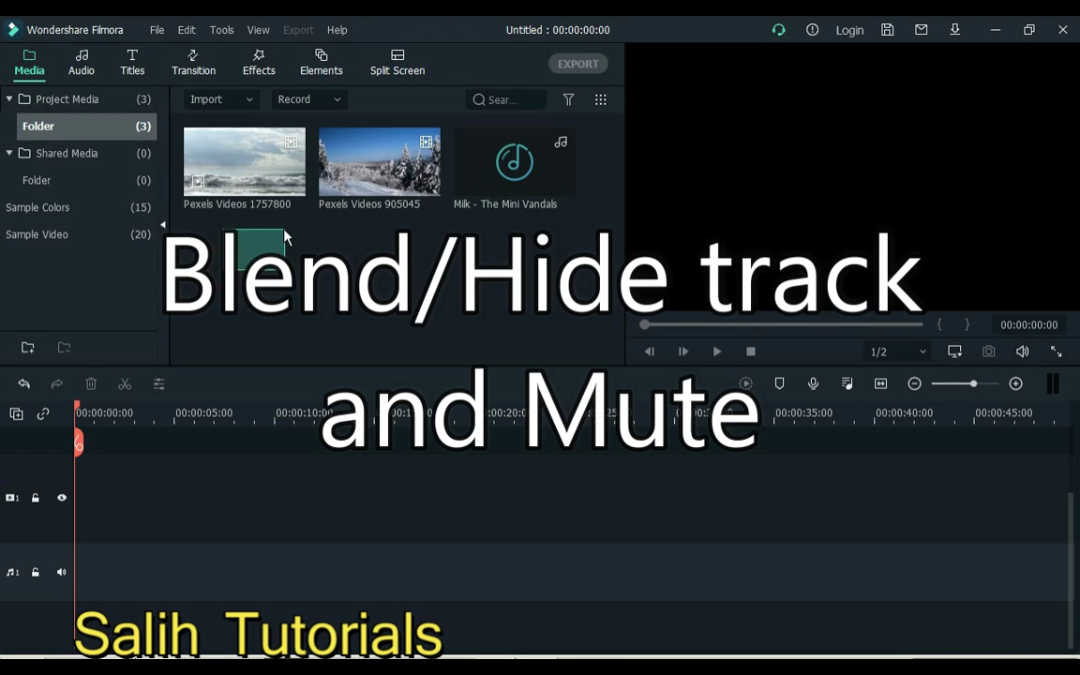
{"action": "left_click_drag", "start_coordinate": [242, 185], "coordinate": [103, 525]}
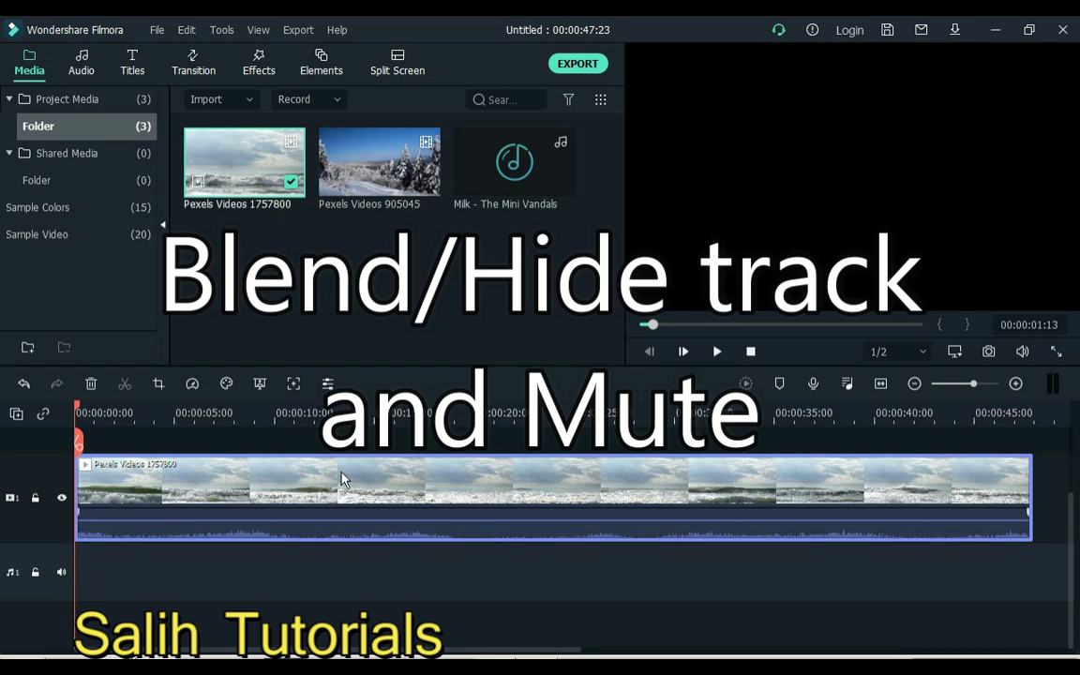
{"action": "left_click", "coordinate": [669, 522]}
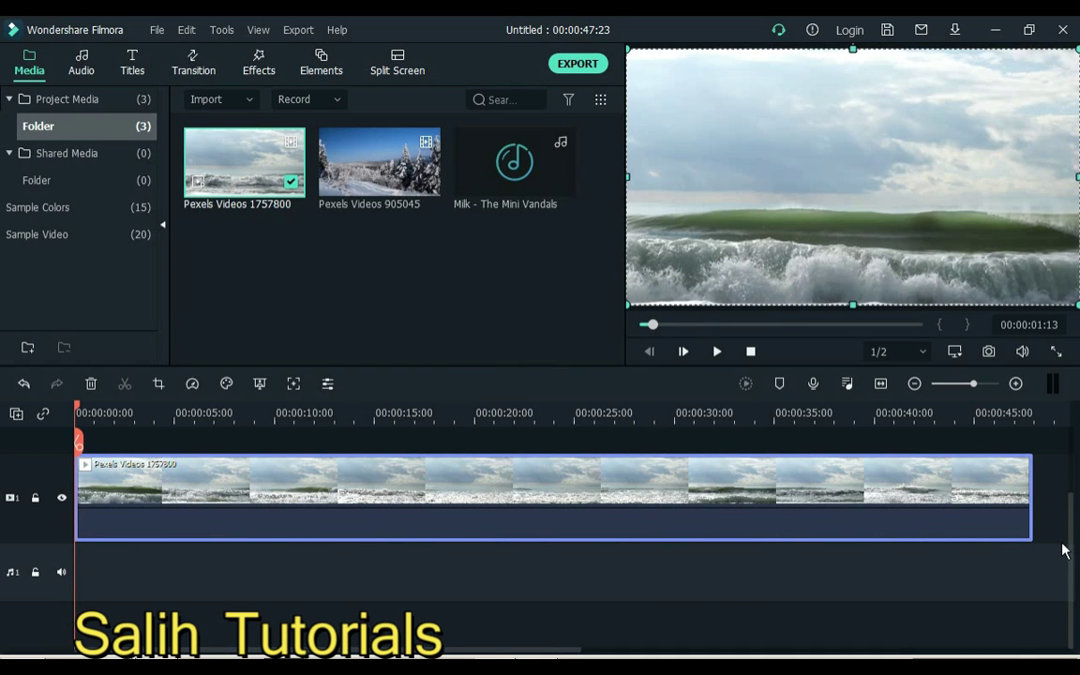
Place Pexels Videos 905045 on video track 2 and the Milk - The Mini Vandals music on audio track 1.
{"action": "scroll", "coordinate": [1072, 551], "scroll_direction": "up", "scroll_amount": 2}
{"action": "left_click_drag", "start_coordinate": [379, 164], "coordinate": [157, 519]}
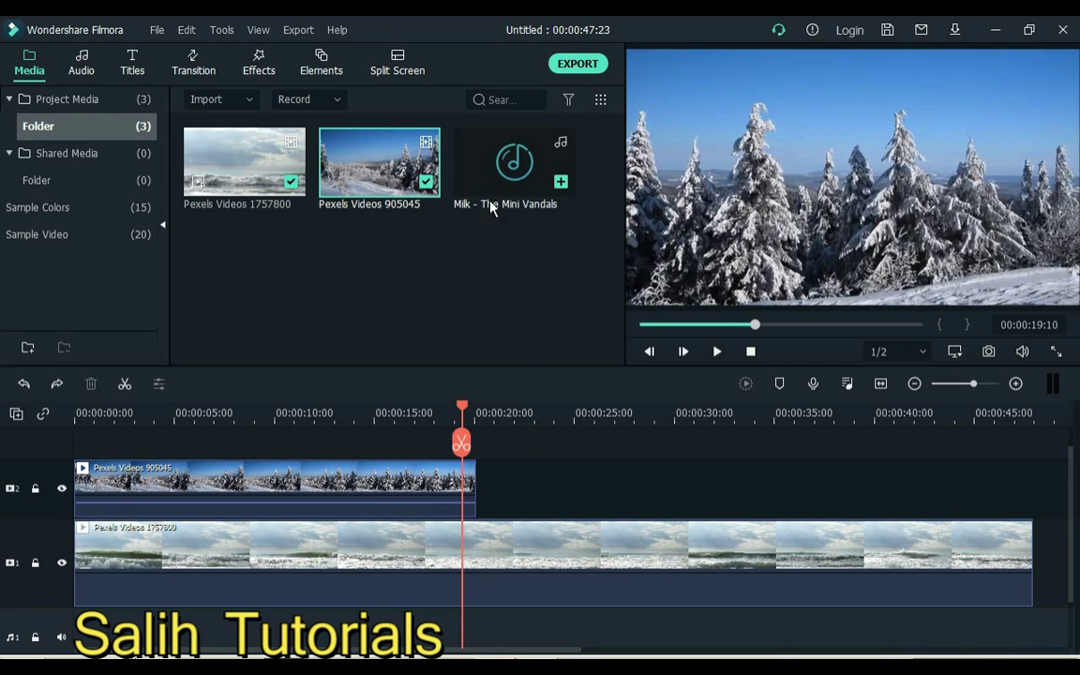
{"action": "left_click_drag", "start_coordinate": [490, 206], "coordinate": [41, 556]}
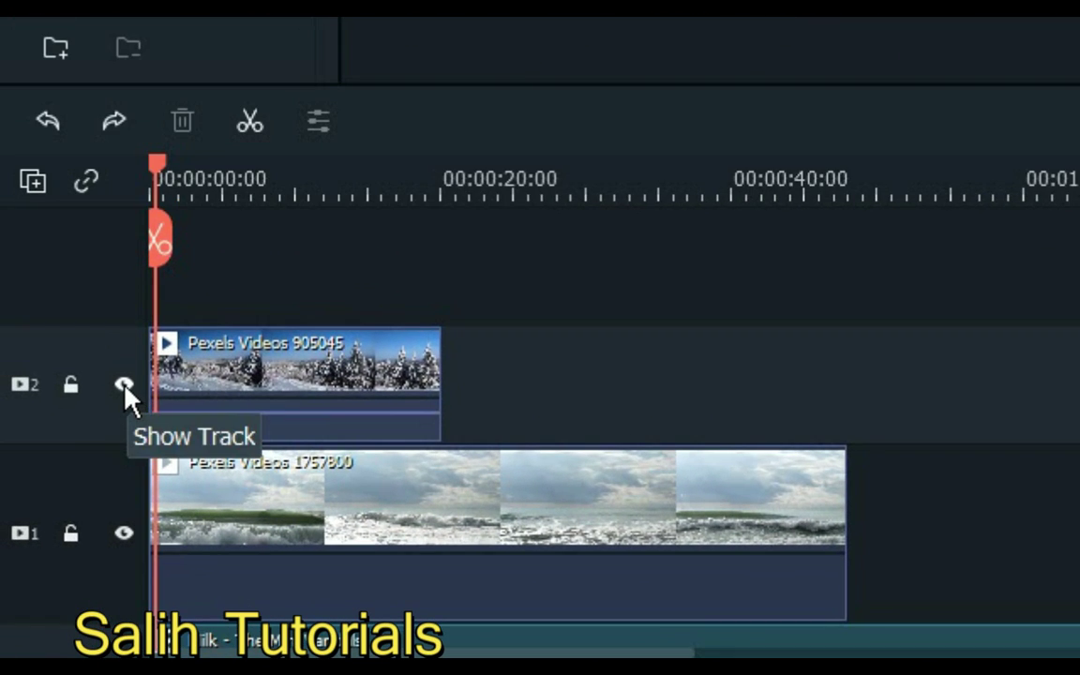
Hide video track 2 and play the timeline from near its start.
{"action": "left_click", "coordinate": [69, 500]}
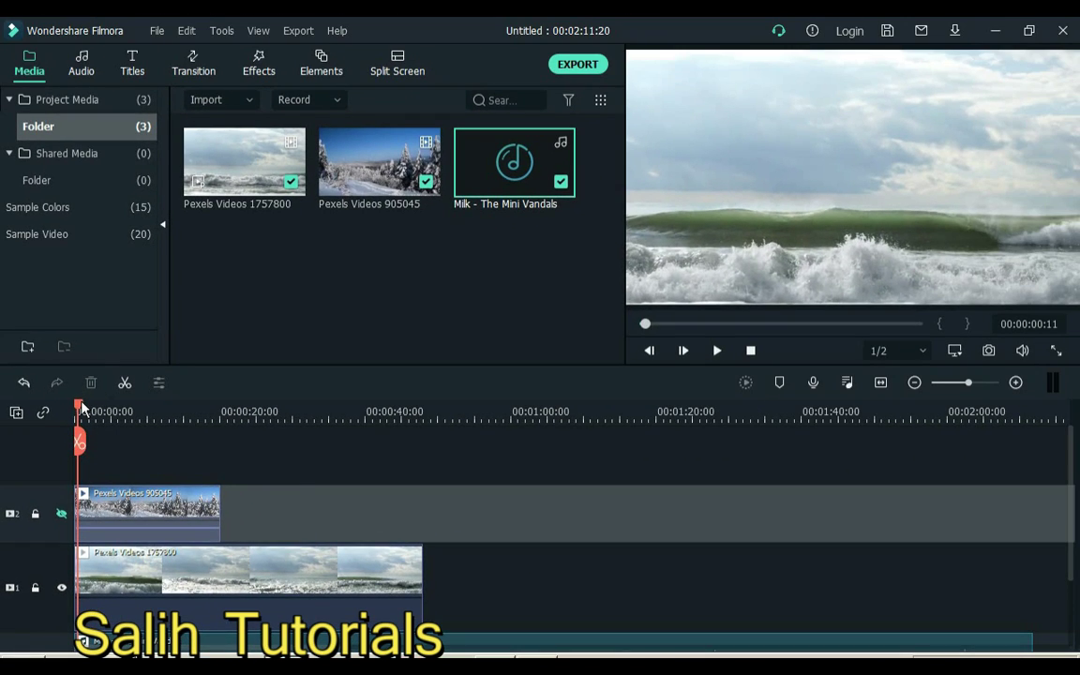
{"action": "key", "text": "space"}
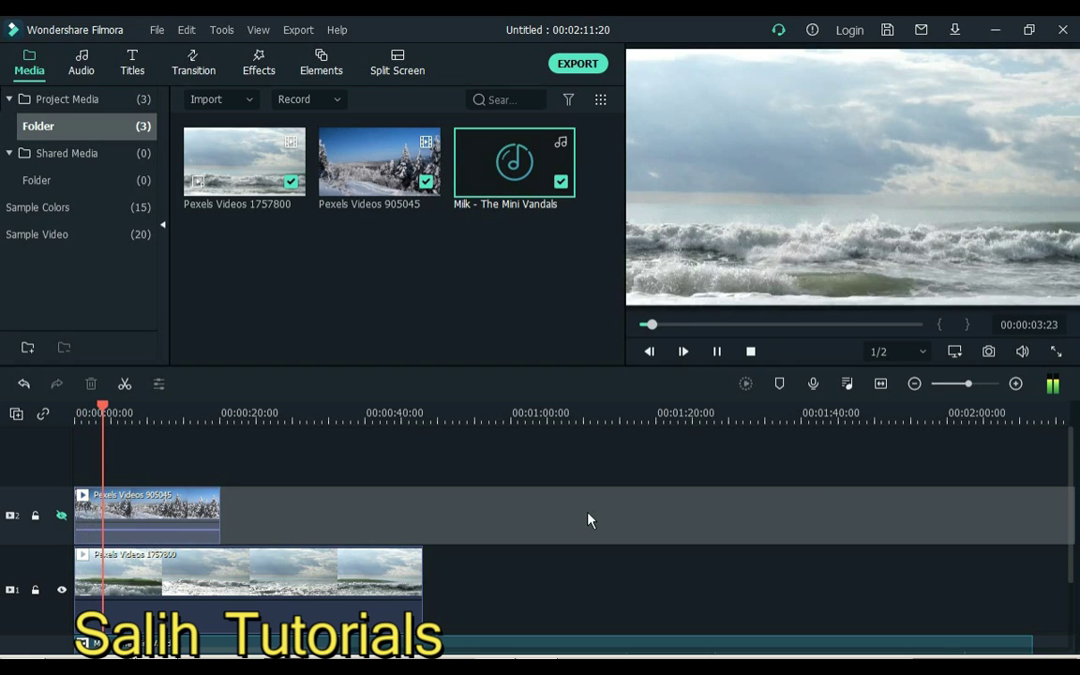
Mute audio track 1, unmute it again, and play the timeline to hear the music.
{"action": "left_click_drag", "start_coordinate": [1070, 468], "coordinate": [1075, 563]}
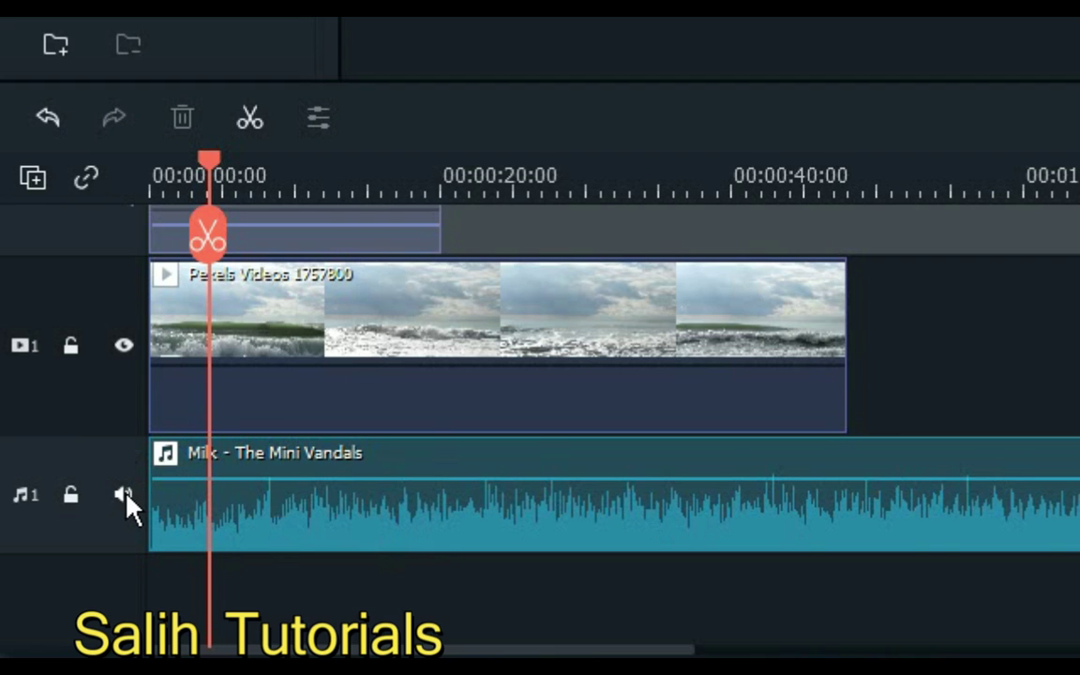
{"action": "left_click", "coordinate": [126, 497]}
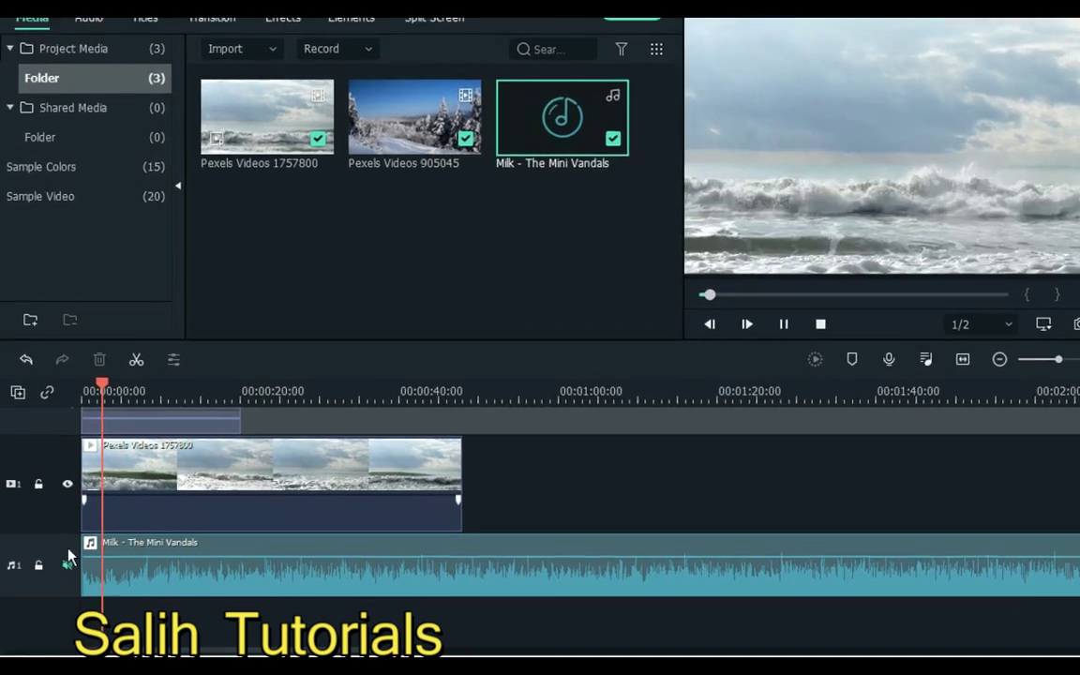
{"action": "left_click", "coordinate": [61, 573]}
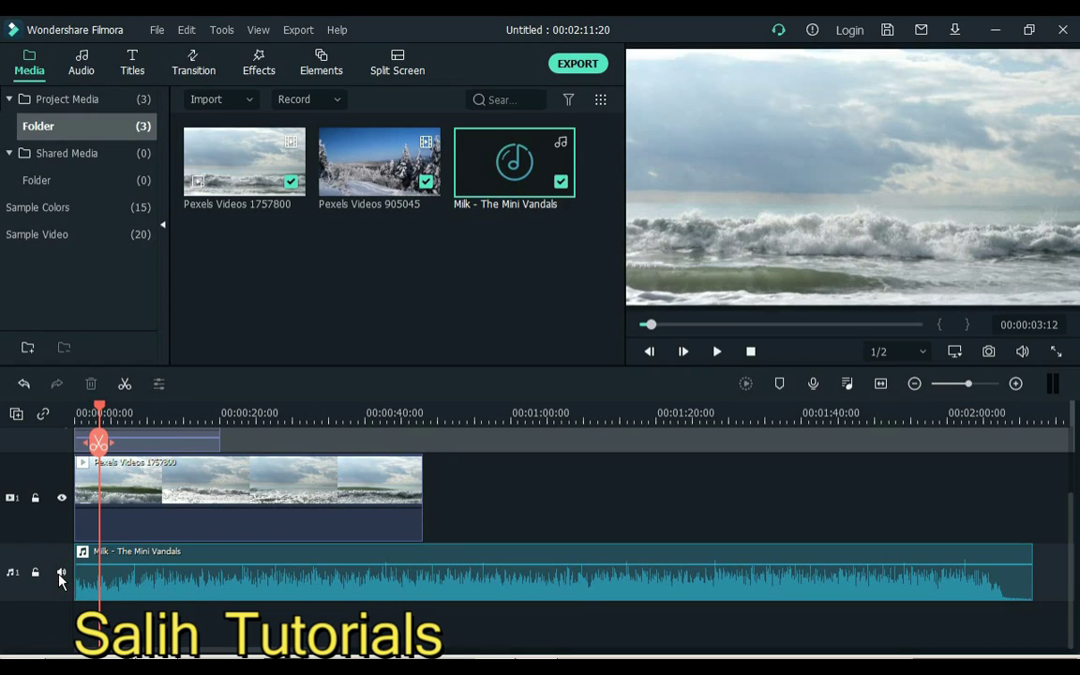
{"action": "key", "text": "space"}
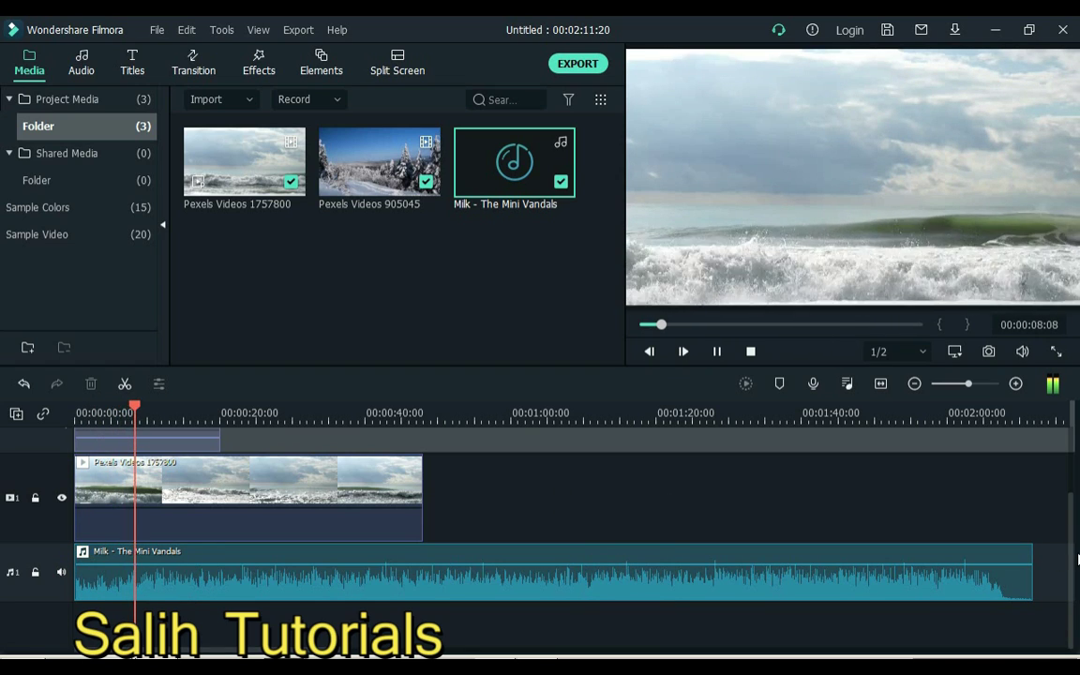
Hide video track 1 and make video track 2 visible again.
{"action": "scroll", "coordinate": [1072, 506], "scroll_direction": "up", "scroll_amount": 3}
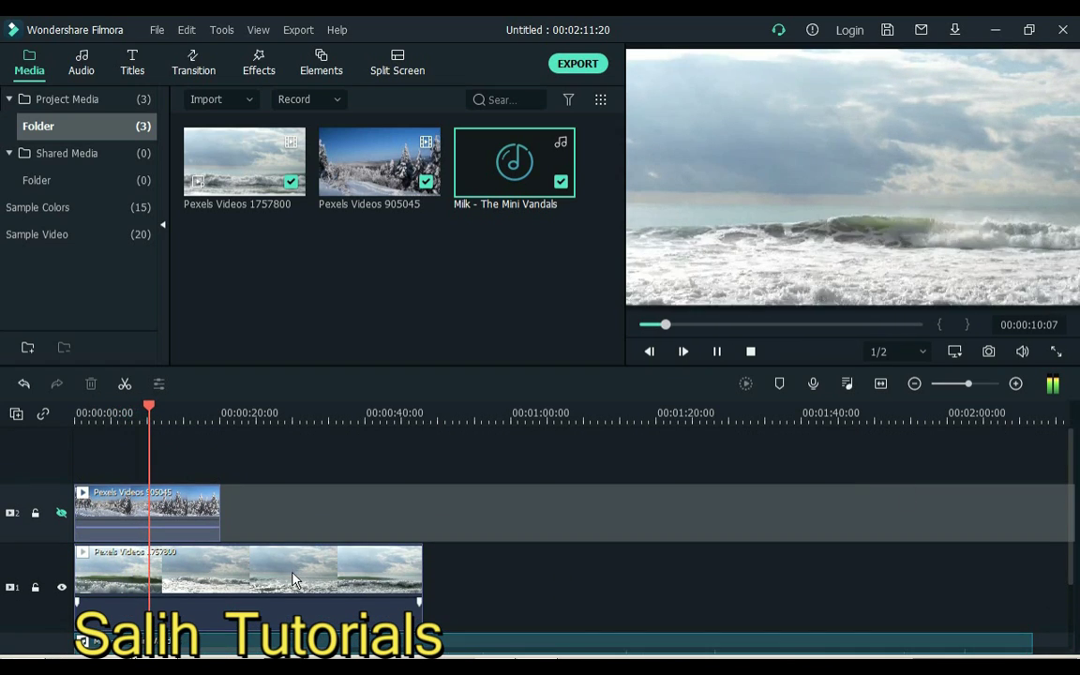
{"action": "left_click", "coordinate": [62, 587]}
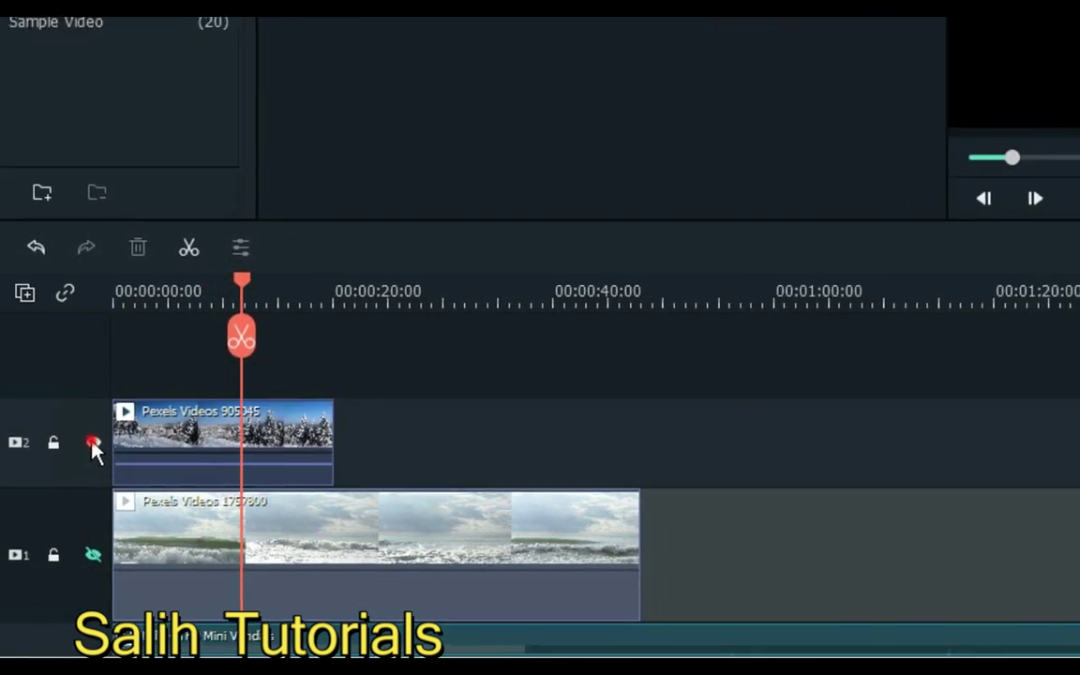
{"action": "left_click", "coordinate": [123, 376]}
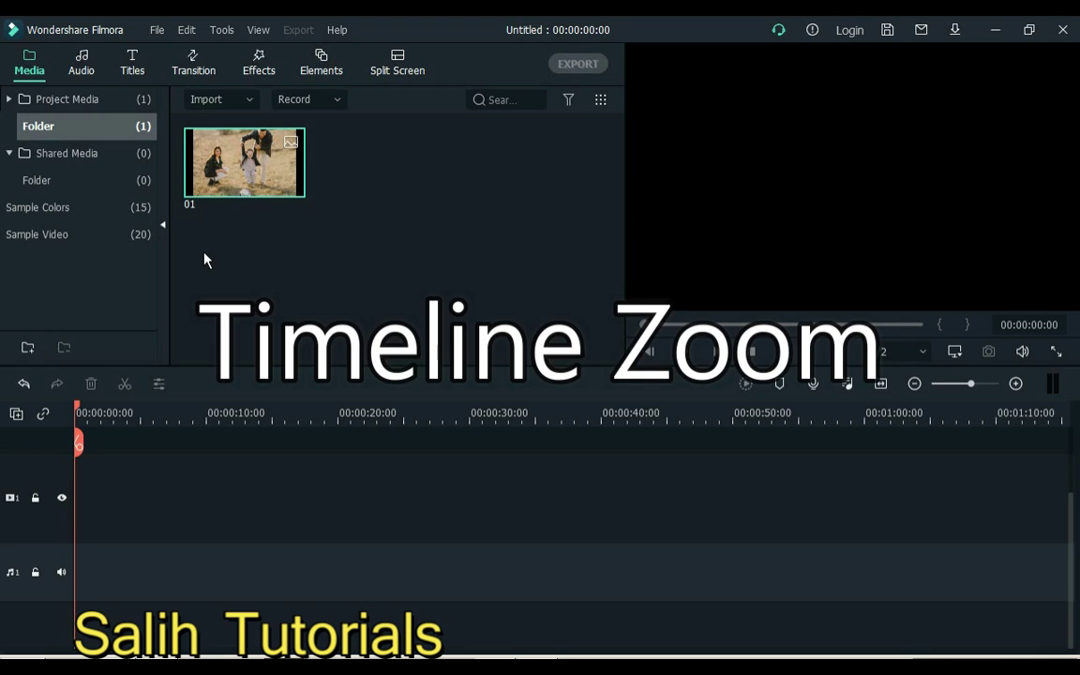
Place image 01 at the start of video track 1 and shorten the clip to 16 frames.
{"action": "left_click_drag", "start_coordinate": [246, 164], "coordinate": [91, 521]}
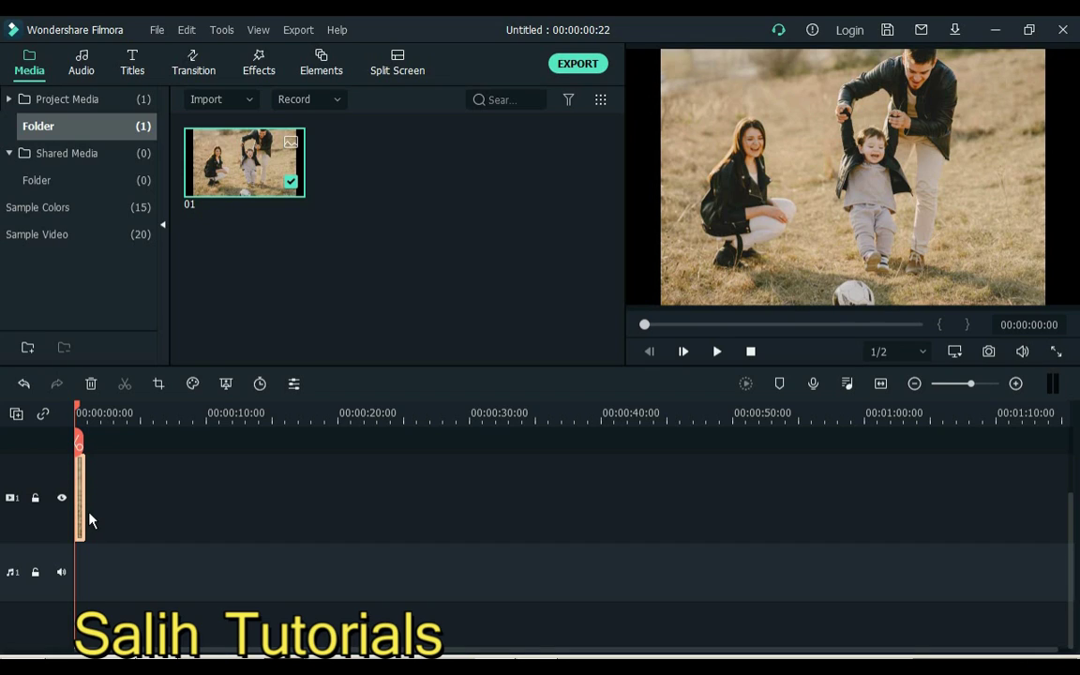
{"action": "left_click_drag", "start_coordinate": [86, 516], "coordinate": [80, 502]}
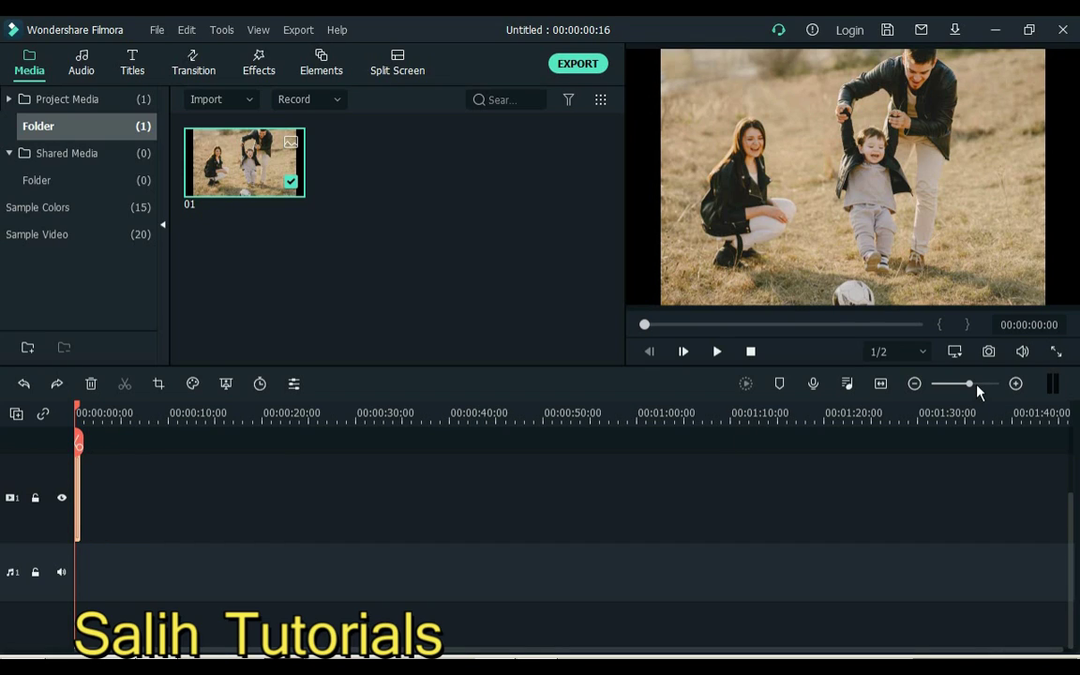
Zoom the timeline in to its maximum level to enlarge the very short image clip.
{"action": "left_click", "coordinate": [1018, 383]}
{"action": "left_click", "coordinate": [1020, 384]}
{"action": "left_click", "coordinate": [1020, 384]}
{"action": "left_click", "coordinate": [1022, 383]}
{"action": "left_click", "coordinate": [1021, 384]}
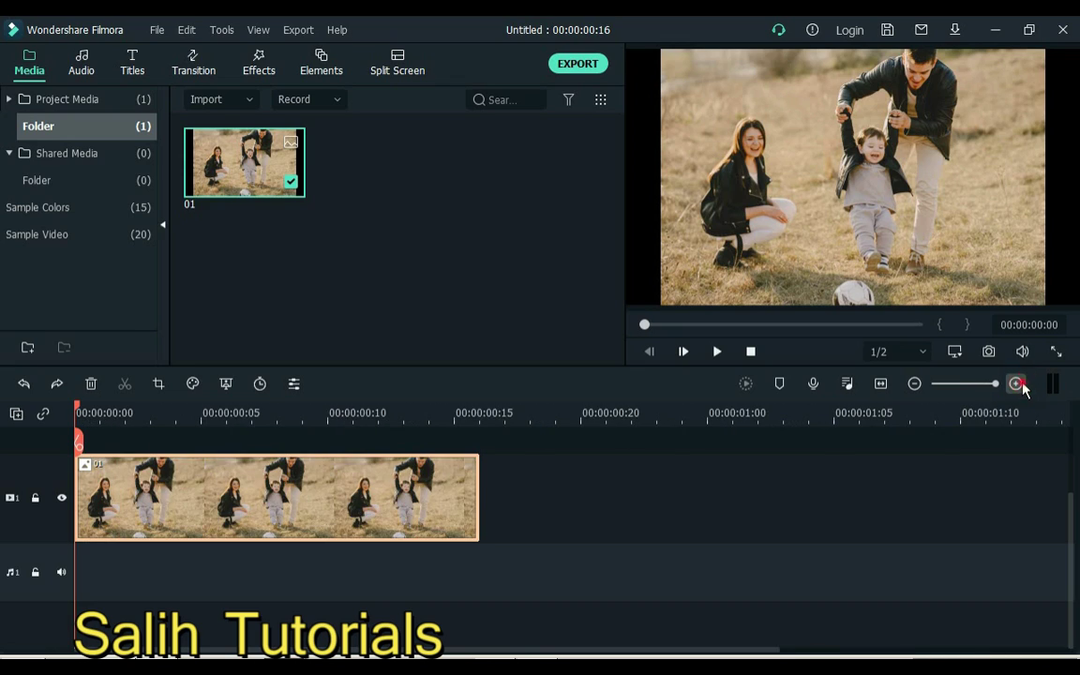
Zoom the timeline back out and fit the project to the timeline's width.
{"action": "left_click", "coordinate": [915, 384]}
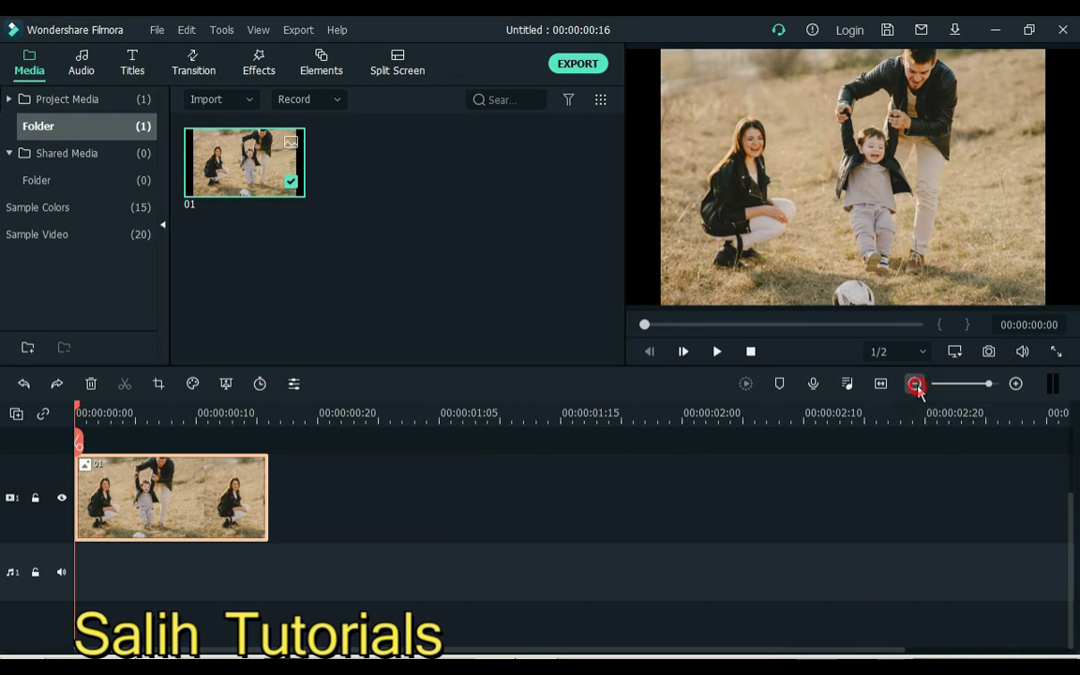
{"action": "left_click", "coordinate": [916, 383]}
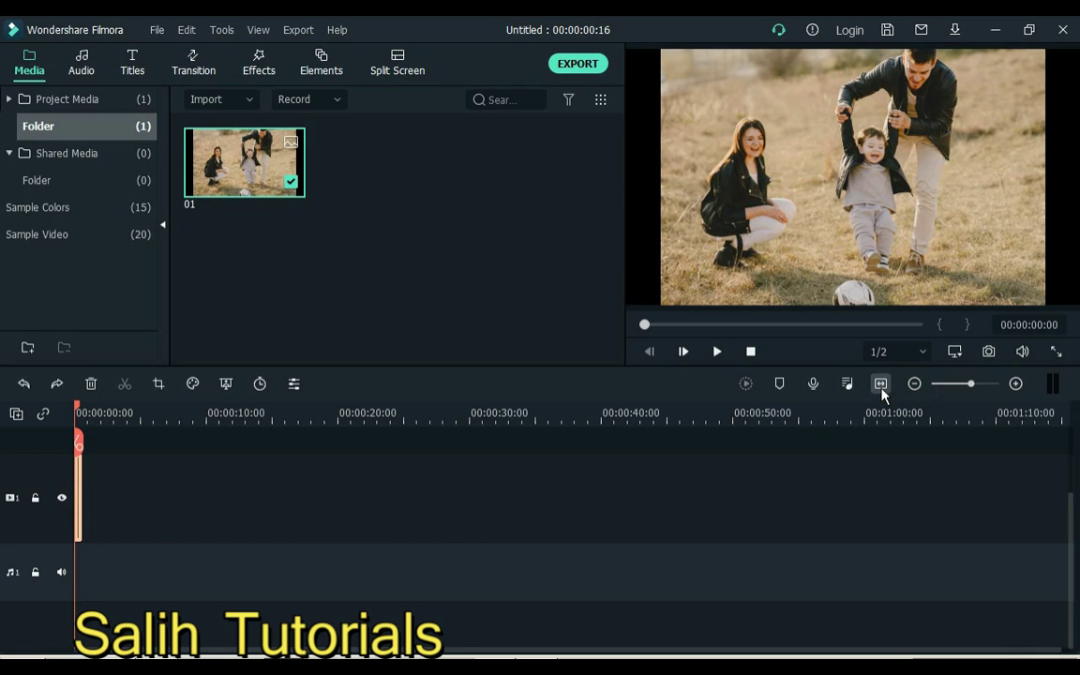
{"action": "left_click", "coordinate": [881, 390]}
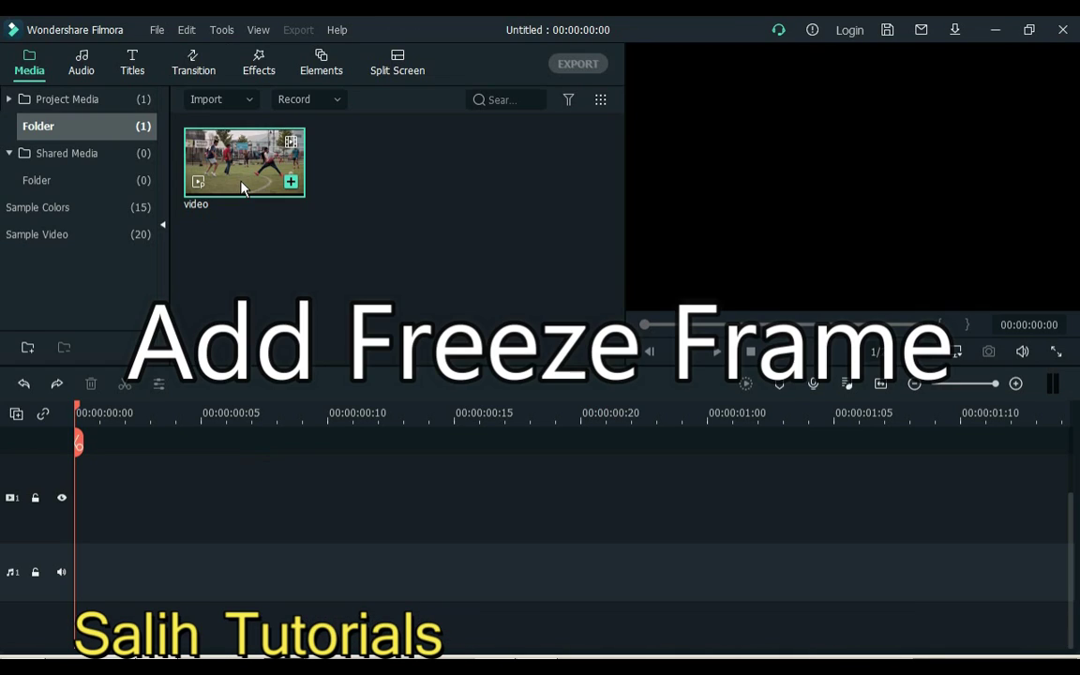
Place the football video at the start of video track 1 and match the project settings to the media.
{"action": "left_click_drag", "start_coordinate": [241, 187], "coordinate": [110, 507]}
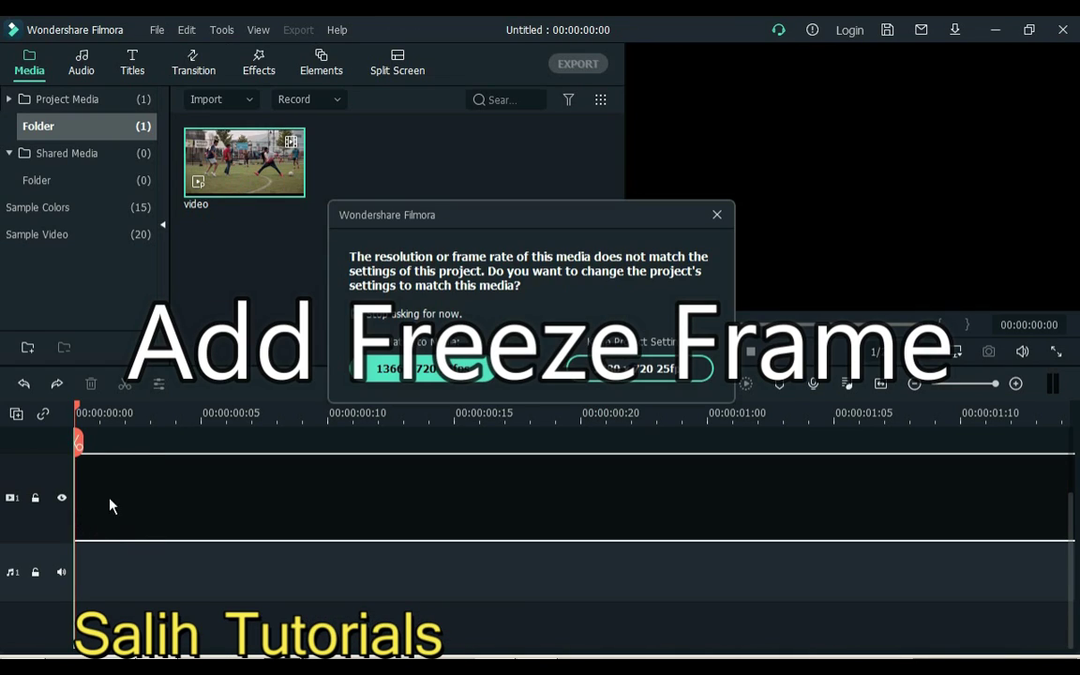
{"action": "left_click", "coordinate": [452, 368]}
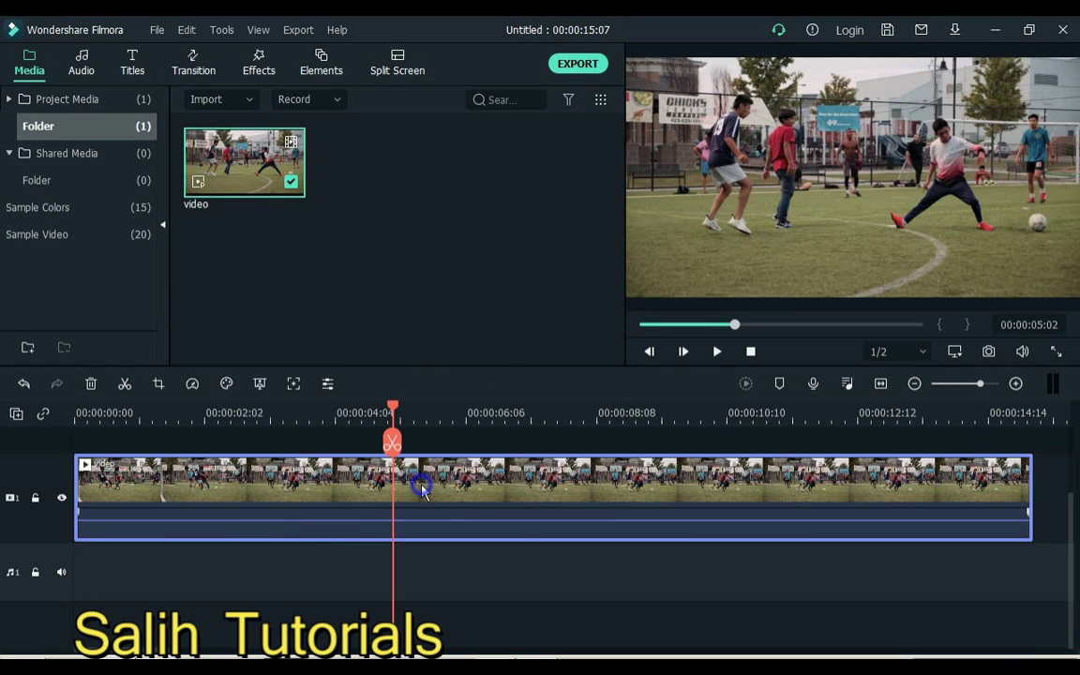
Add a freeze frame to the football video at 00:00:05:02 and play through it.
{"action": "right_click", "coordinate": [422, 490]}
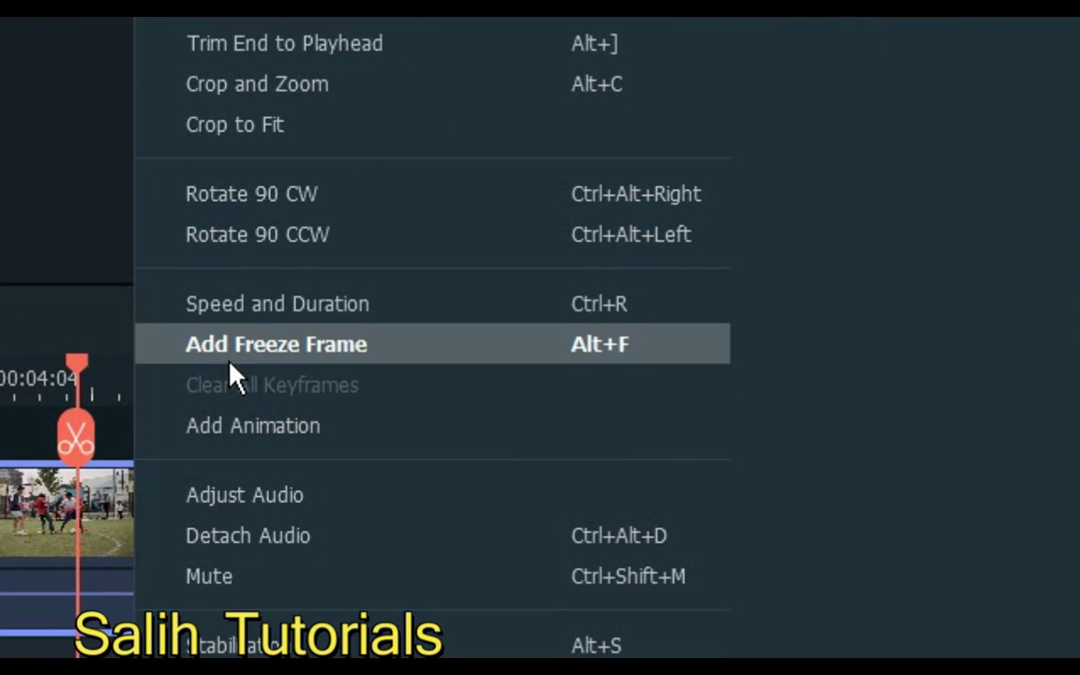
{"action": "left_click", "coordinate": [230, 357]}
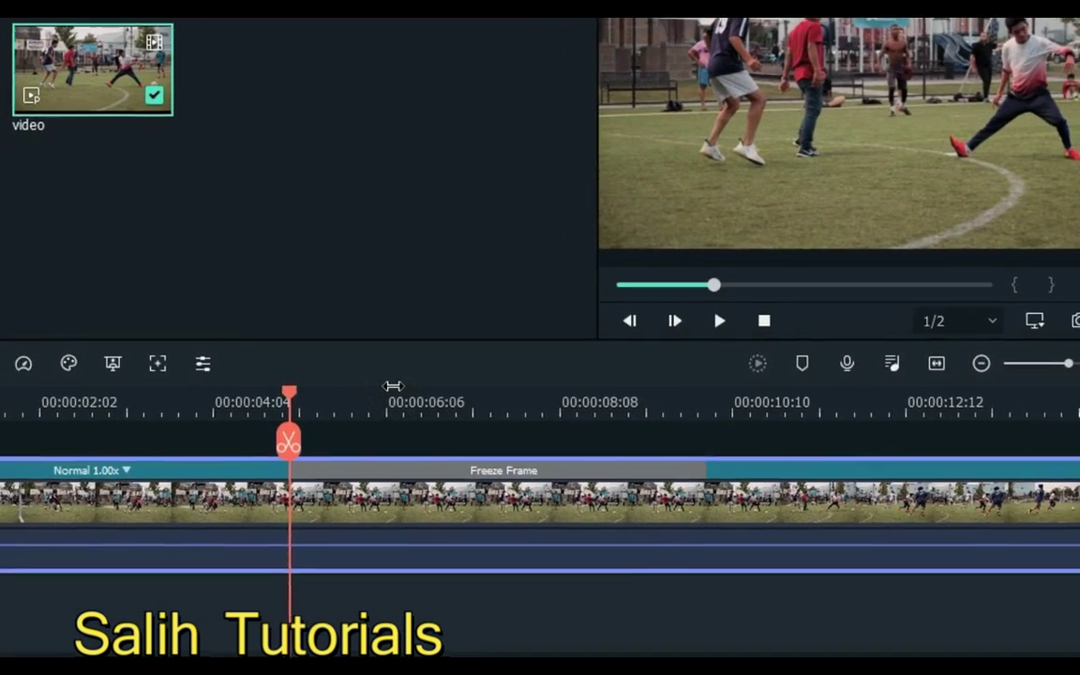
{"action": "key", "text": "space"}
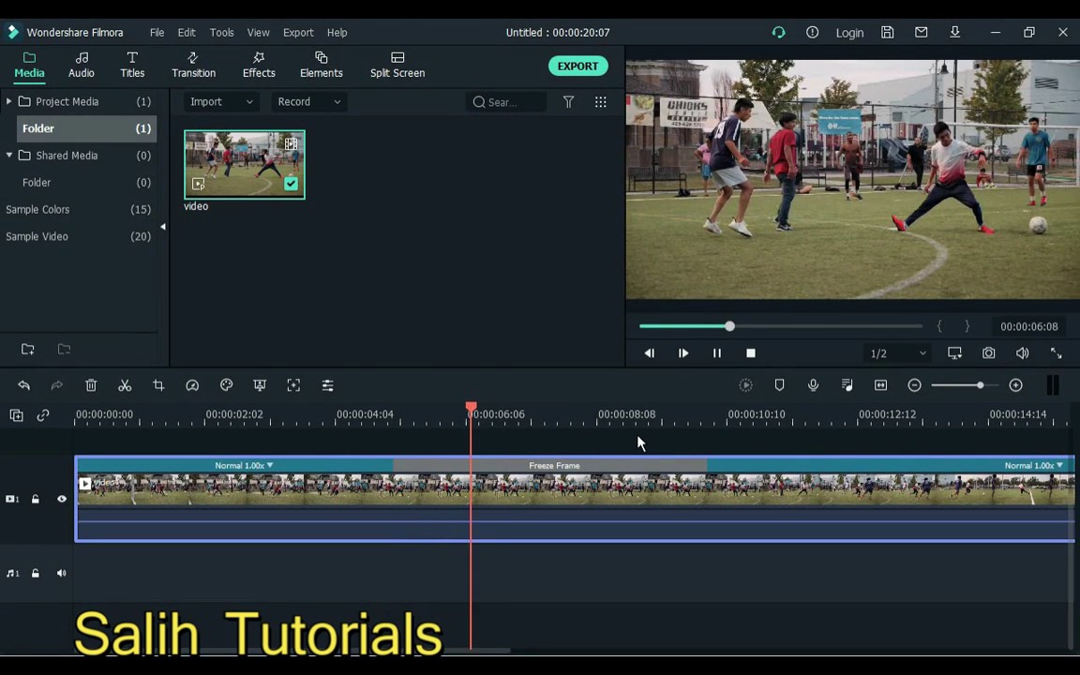
Shorten the freeze frame to under one second and play that section again from just before it.
{"action": "left_click", "coordinate": [882, 386]}
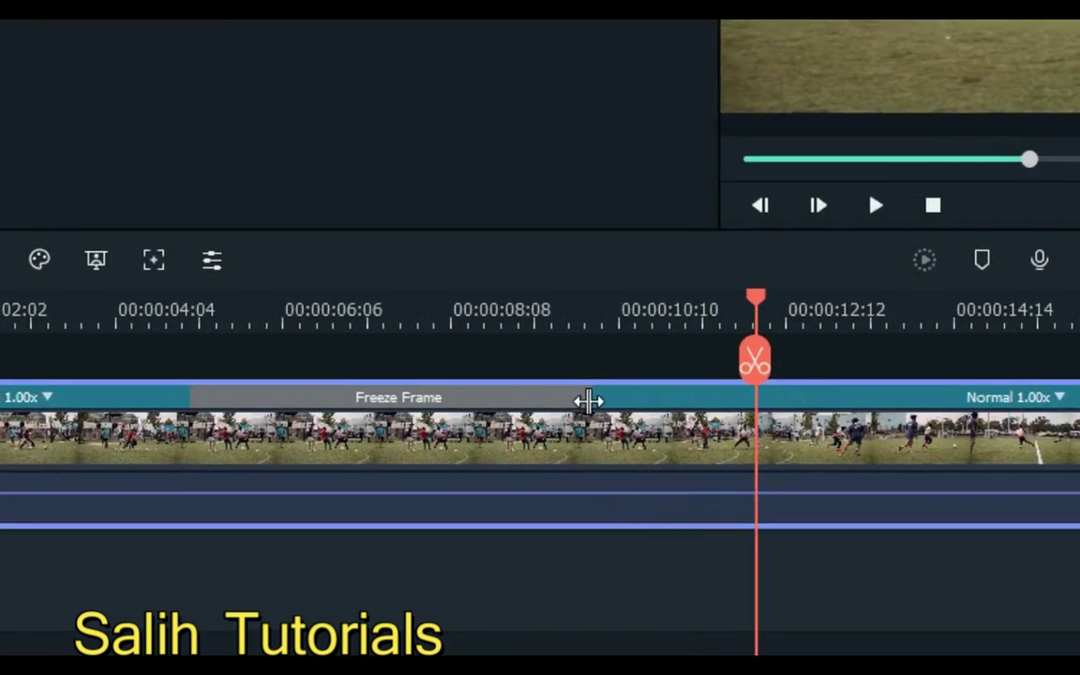
{"action": "left_click", "coordinate": [536, 468]}
{"action": "left_click_drag", "start_coordinate": [577, 373], "coordinate": [194, 375]}
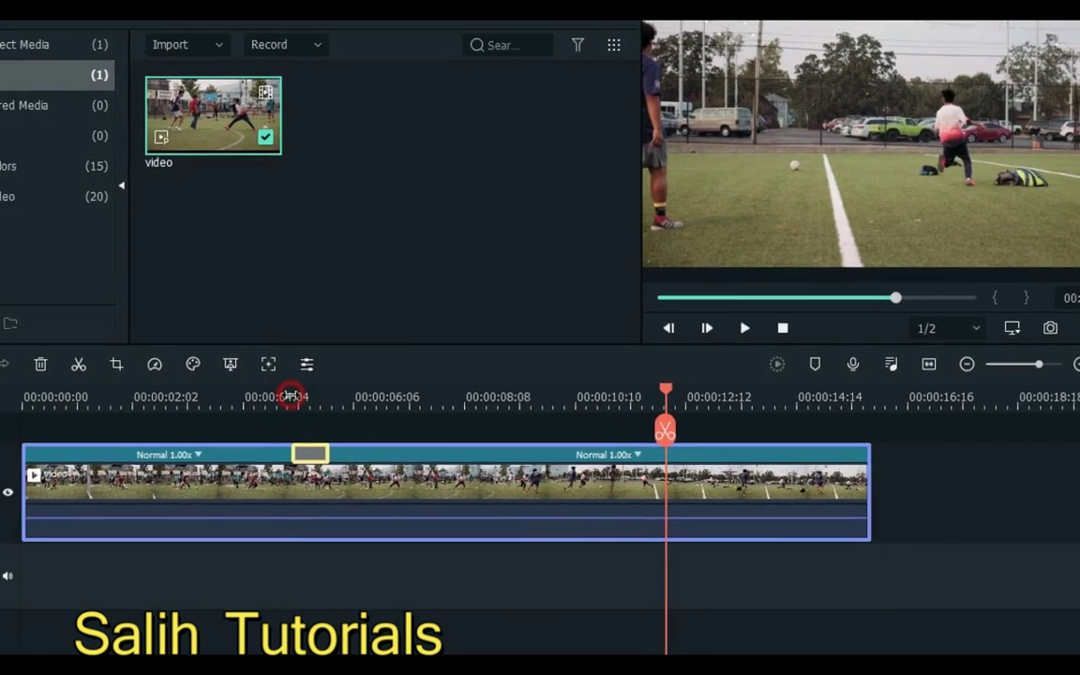
{"action": "left_click", "coordinate": [234, 350]}
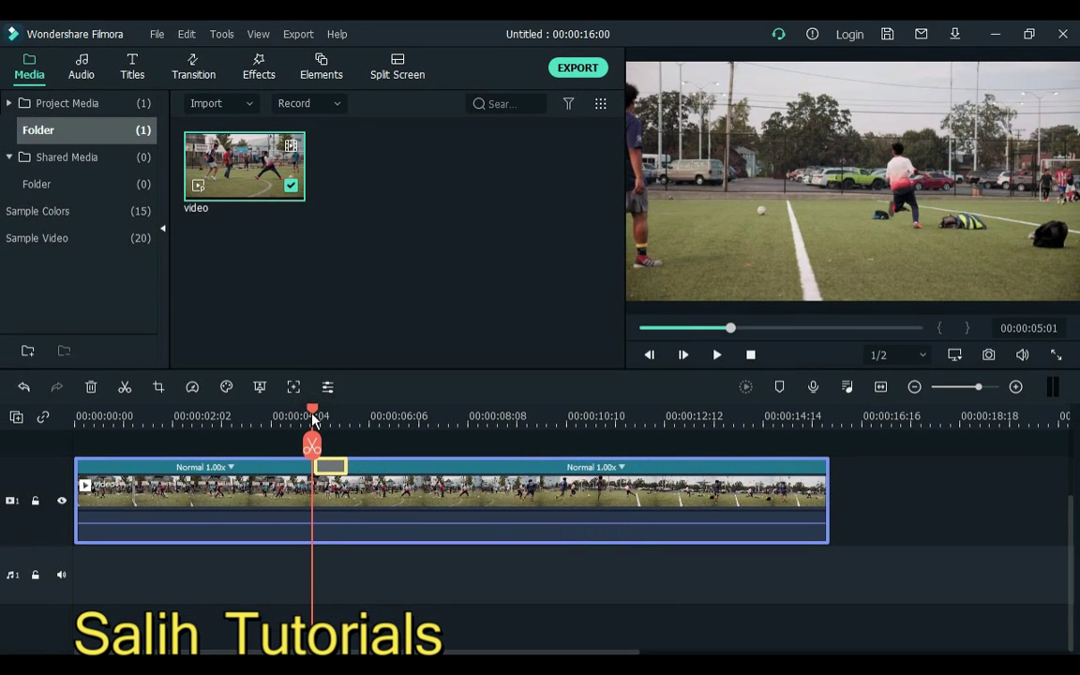
{"action": "key", "text": "space"}
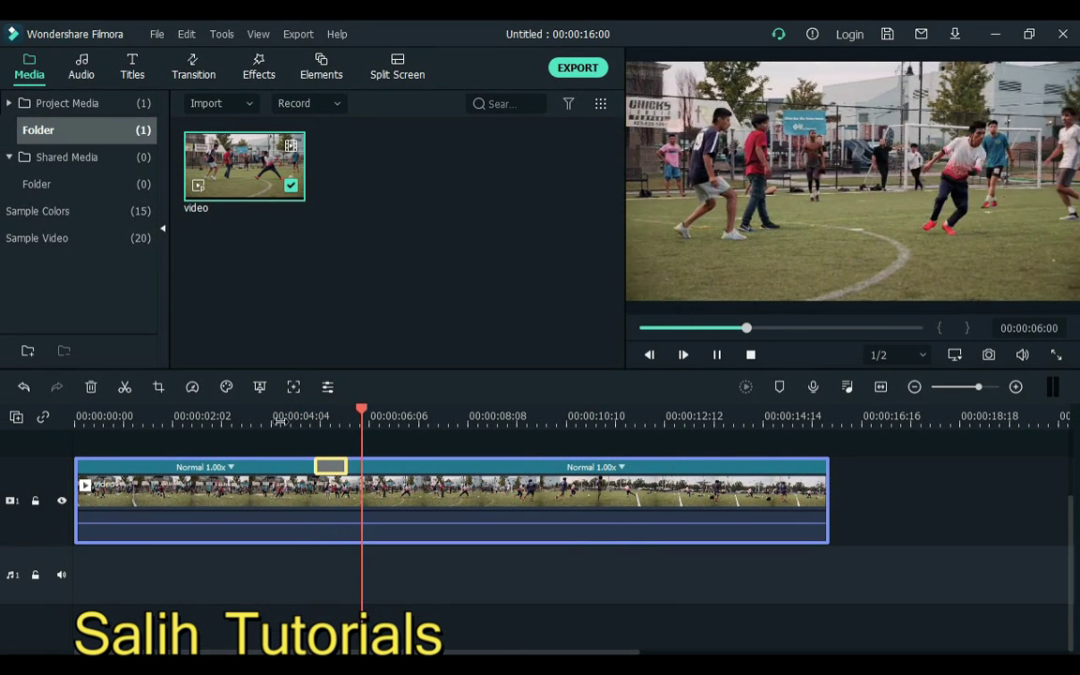
{"action": "left_click", "coordinate": [295, 415]}
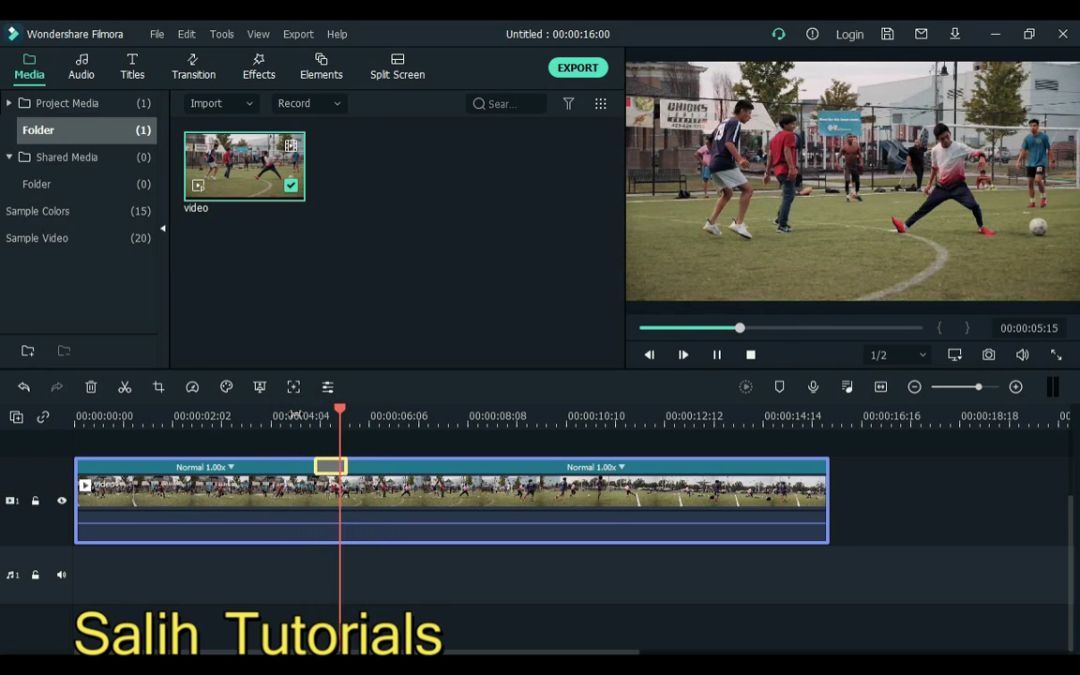
{"action": "key", "text": "space"}
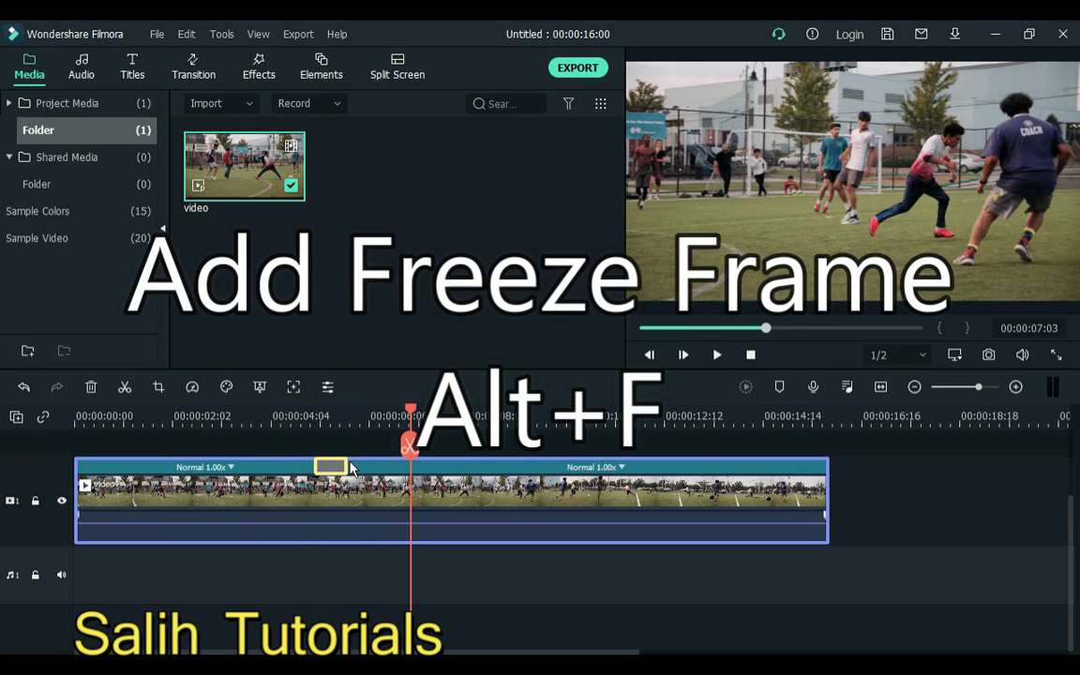
Add a second freeze frame to the football video at 00:00:07:18 and play it.
{"action": "key", "text": "alt+f"}
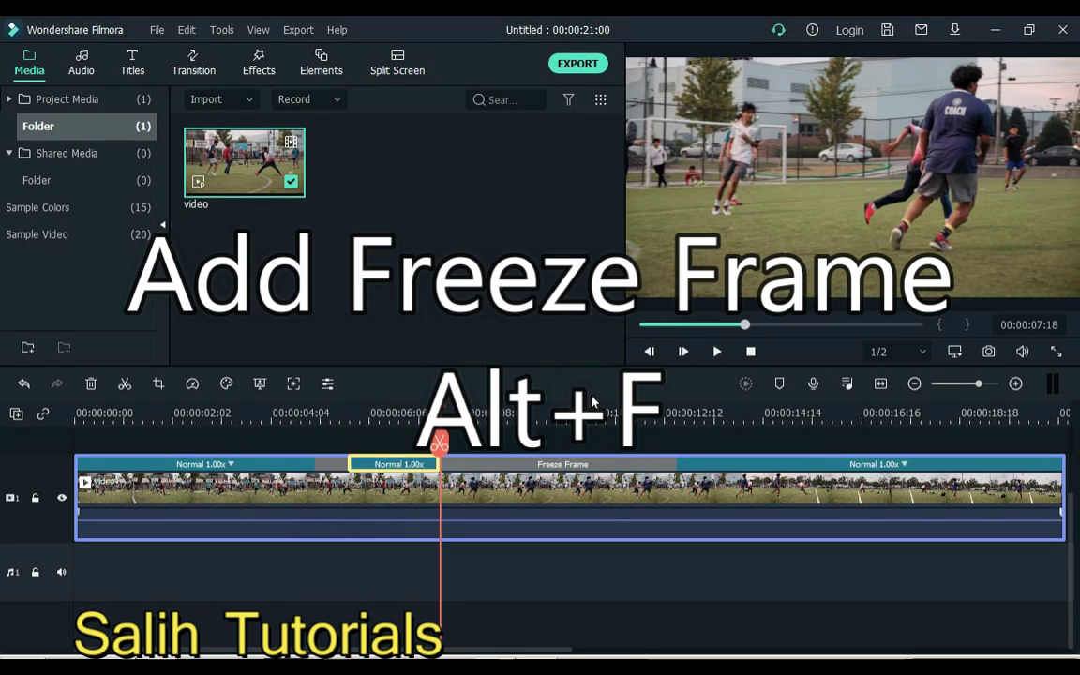
{"action": "key", "text": "space"}
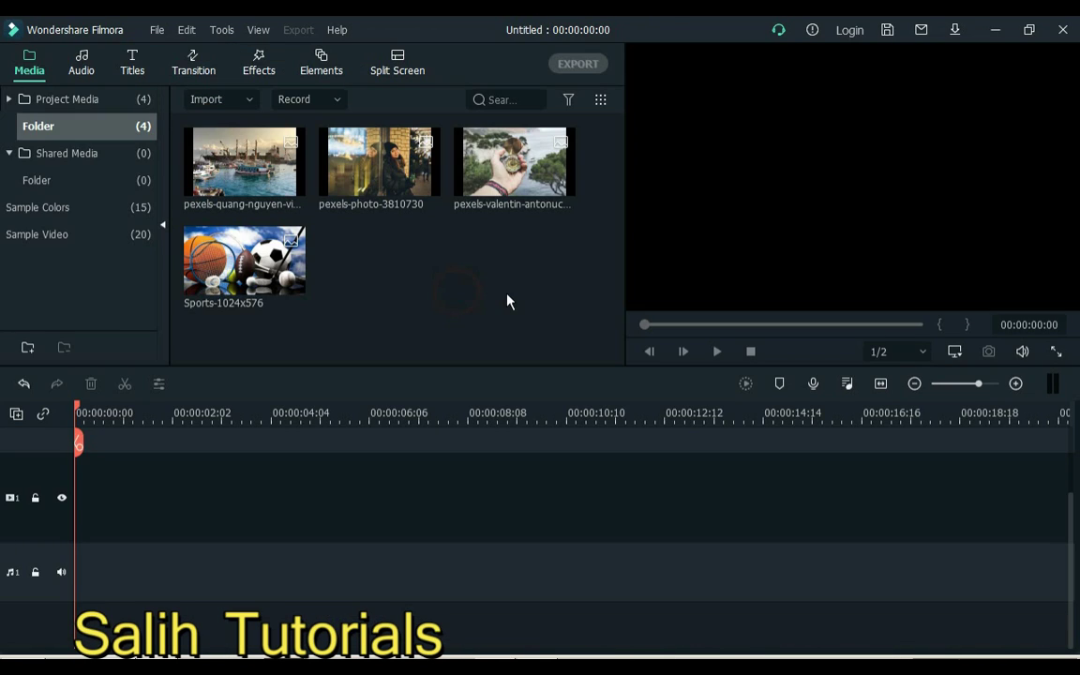
Place all four images one after another on video track 1, starting at the beginning.
{"action": "left_click_drag", "start_coordinate": [538, 308], "coordinate": [77, 499]}
Set the durations of the first two images individually to 00:00:02:00, and undo both changes.
{"action": "left_click", "coordinate": [185, 514]}
{"action": "left_click", "coordinate": [260, 383]}
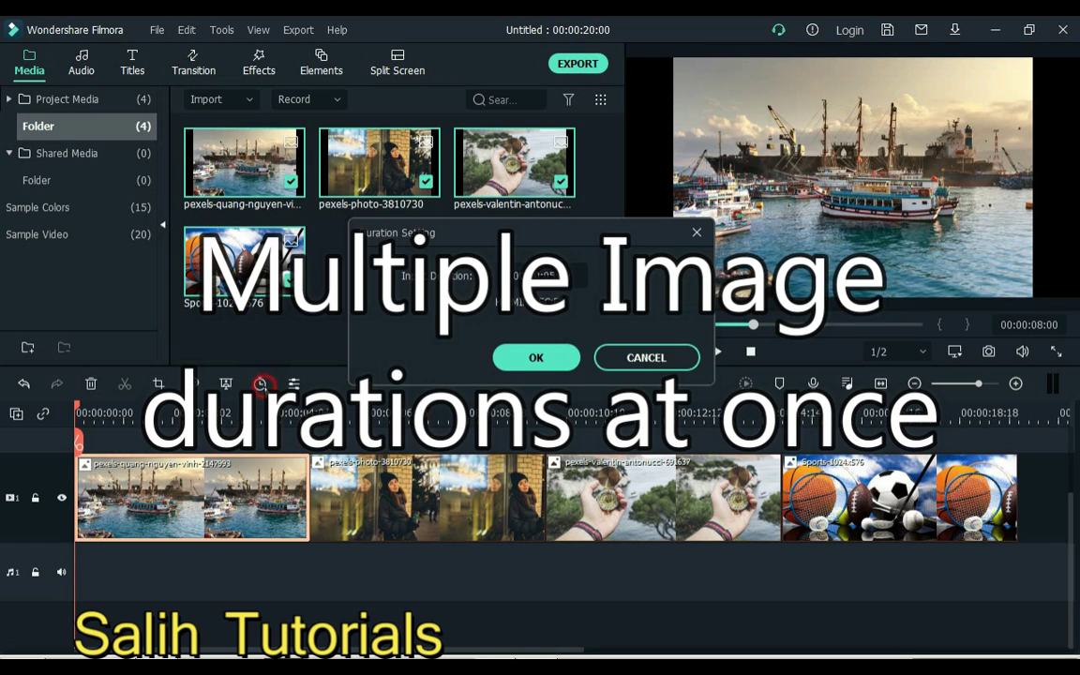
{"action": "left_click", "coordinate": [519, 359]}
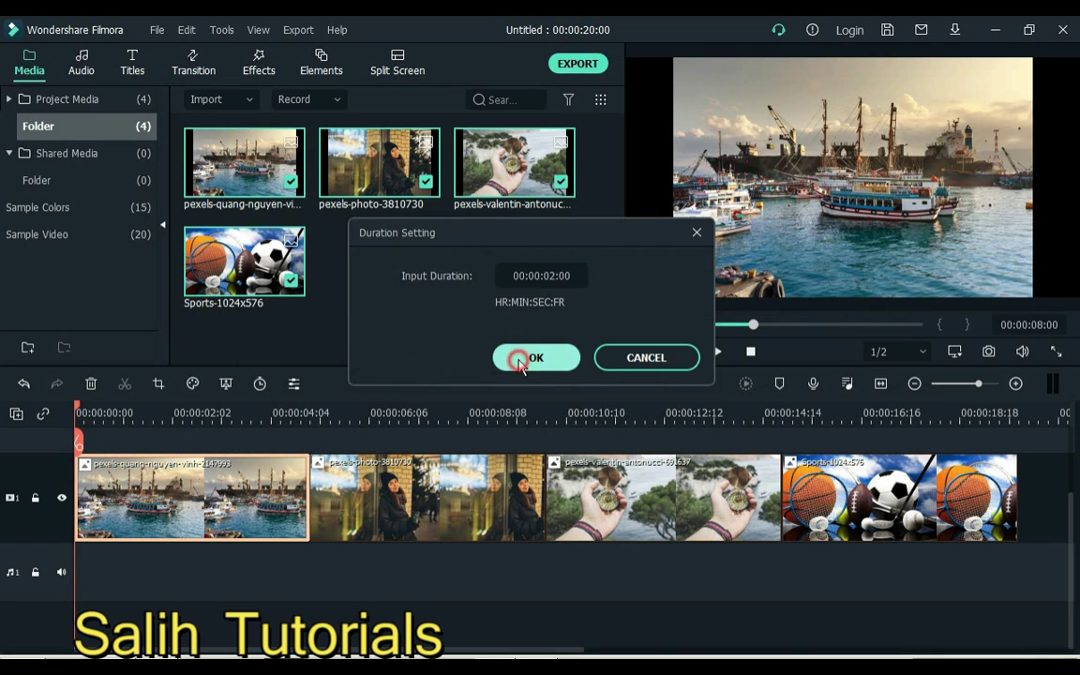
{"action": "left_click", "coordinate": [212, 492]}
{"action": "left_click", "coordinate": [260, 384]}
{"action": "type", "text": "2"}
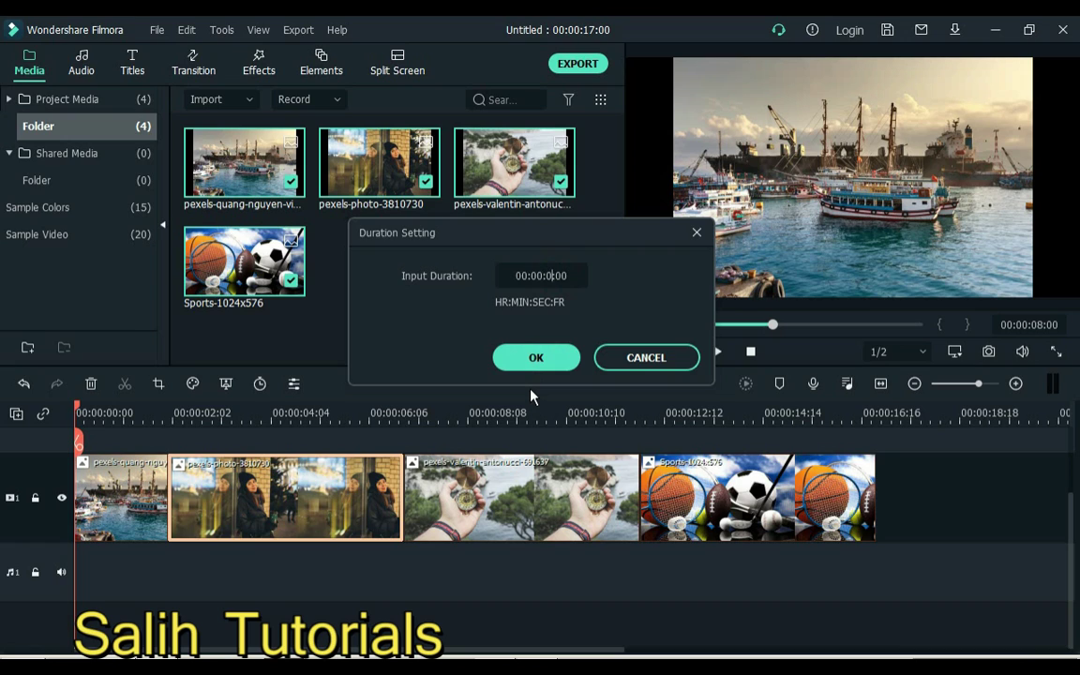
{"action": "left_click", "coordinate": [535, 357]}
{"action": "key", "text": "ctrl+z"}
{"action": "key", "text": "ctrl+z"}
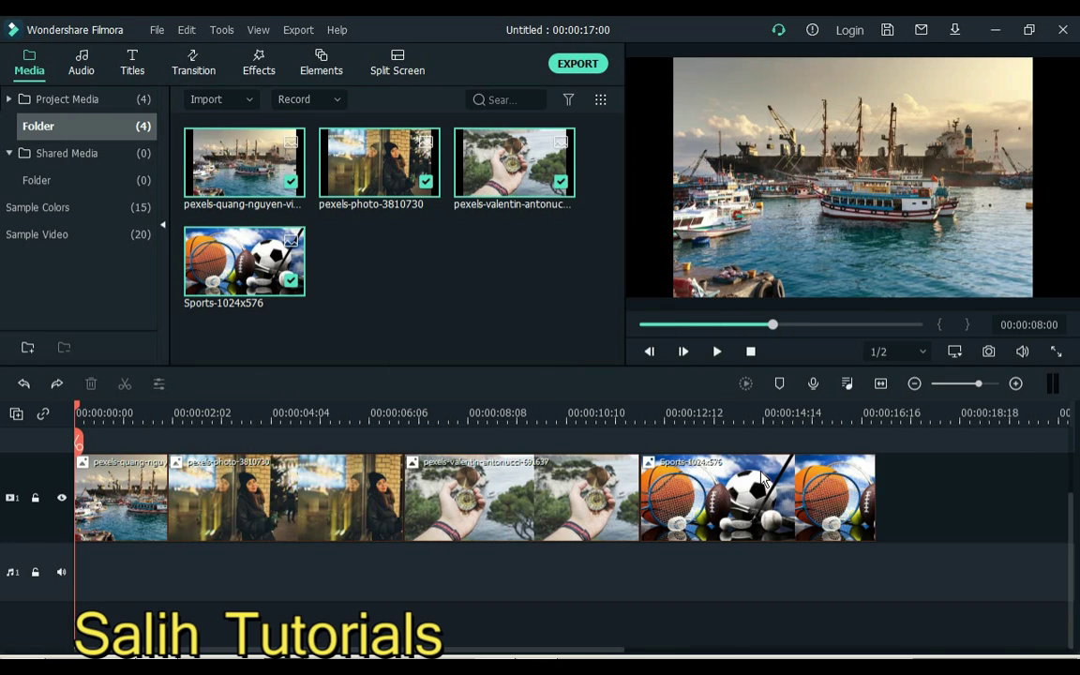
Set the duration of all four images together to 00:00:02:00 and play the timeline.
{"action": "left_click_drag", "start_coordinate": [734, 480], "coordinate": [278, 482]}
{"action": "left_click", "coordinate": [192, 384]}
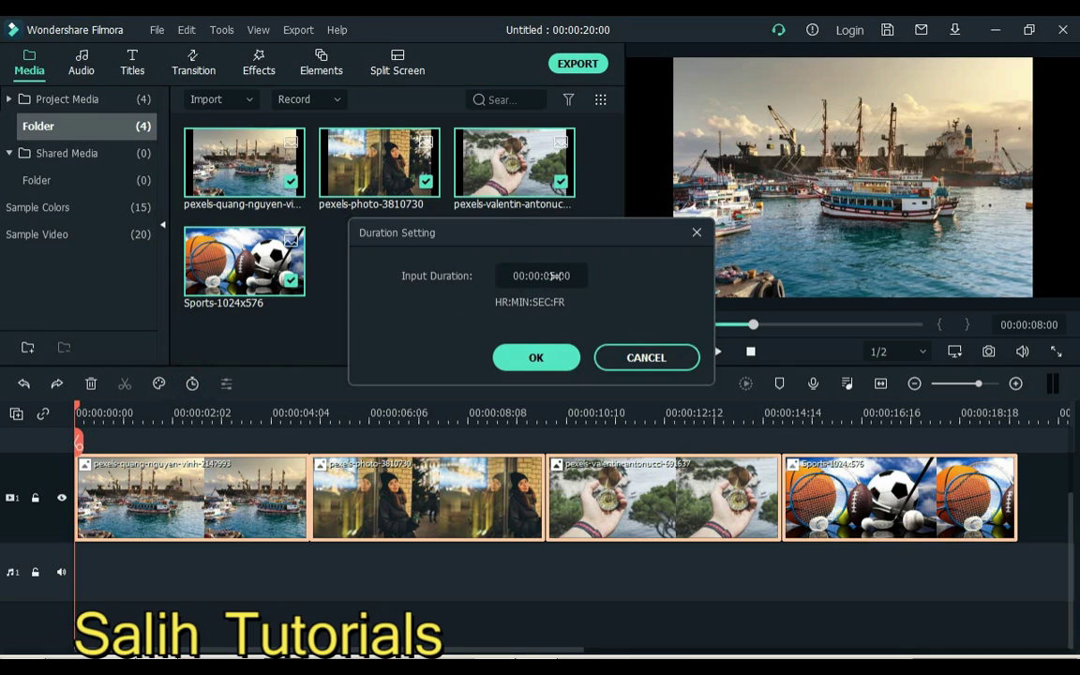
{"action": "key", "text": "BackSpace"}
{"action": "type", "text": "2"}
{"action": "left_click", "coordinate": [514, 357]}
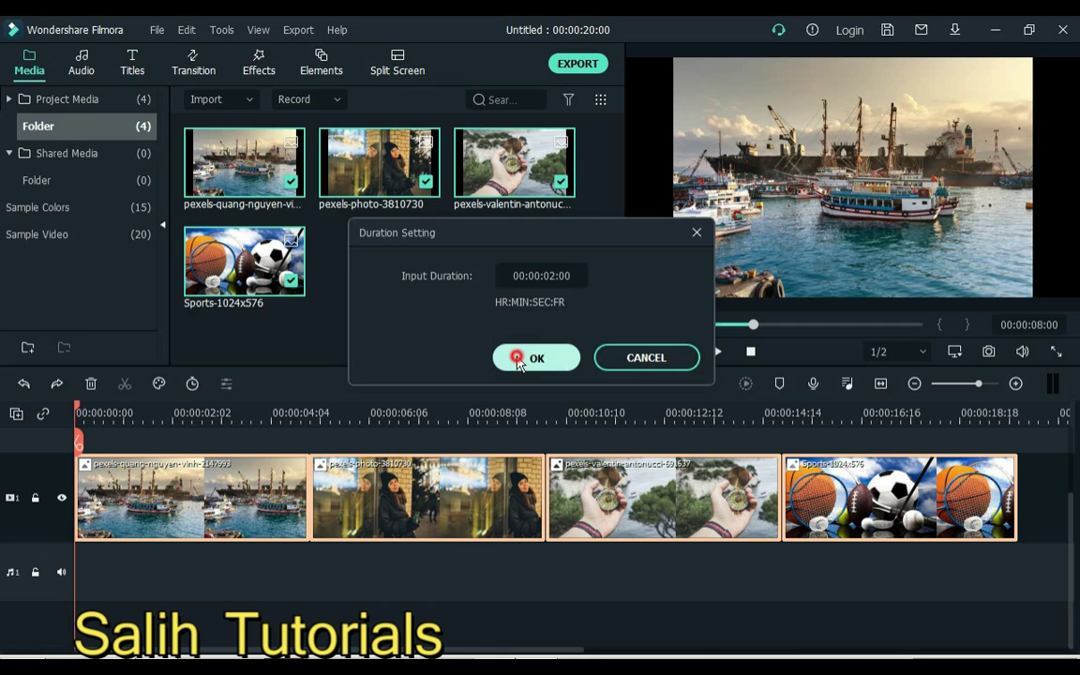
{"action": "left_click", "coordinate": [503, 504]}
{"action": "key", "text": "space"}
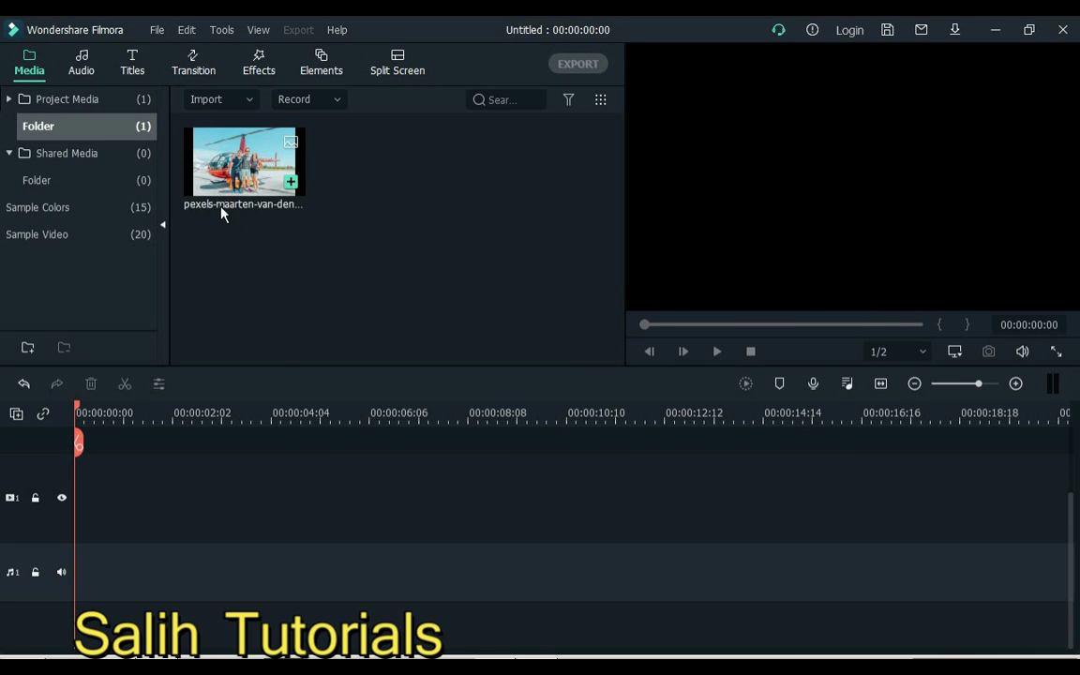
Place the helicopter photo at the start of video track 1 and examine different areas of it at 100% preview zoom.
{"action": "left_click_drag", "start_coordinate": [217, 180], "coordinate": [169, 453]}
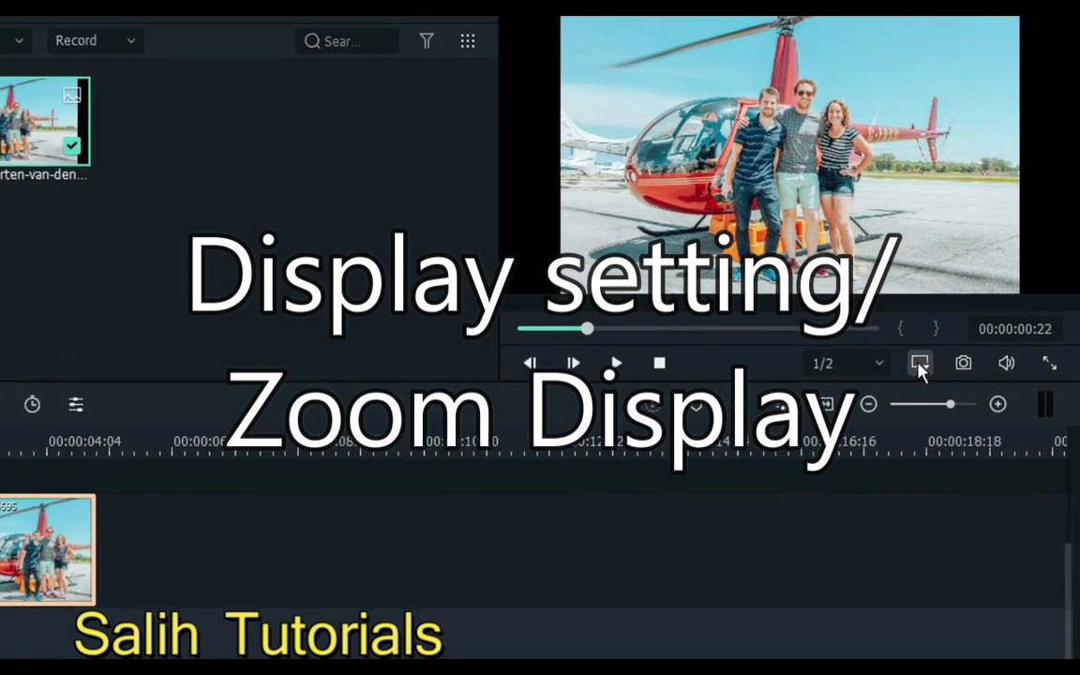
{"action": "left_click", "coordinate": [939, 357]}
{"action": "mouse_move", "coordinate": [913, 471]}
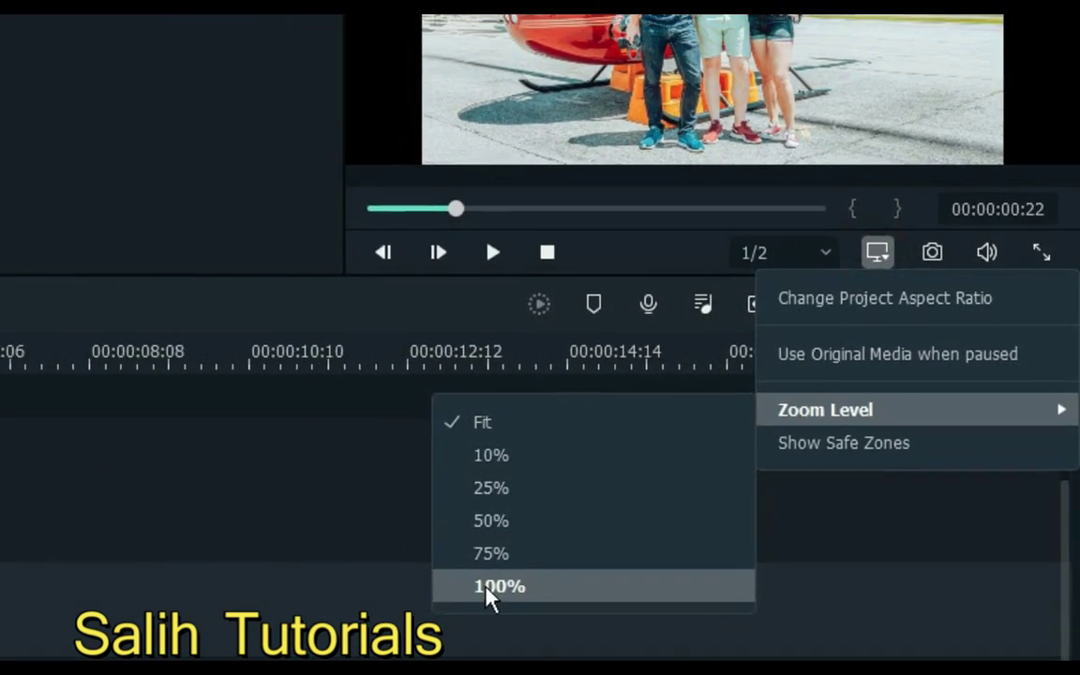
{"action": "left_click", "coordinate": [490, 593]}
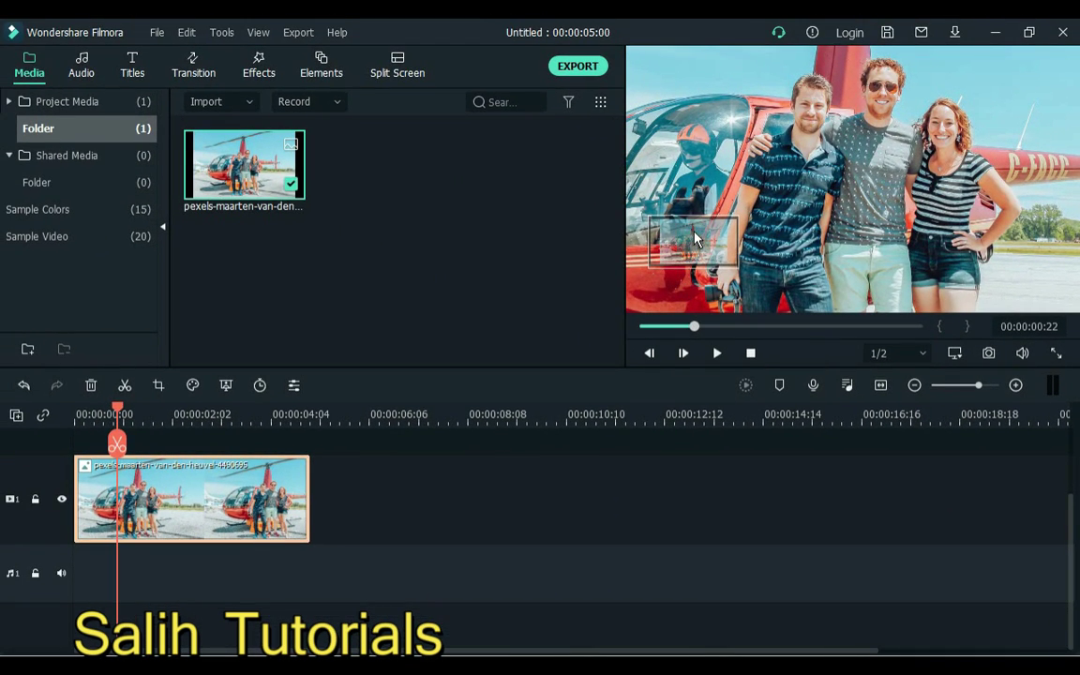
{"action": "left_click_drag", "start_coordinate": [694, 231], "coordinate": [687, 240]}
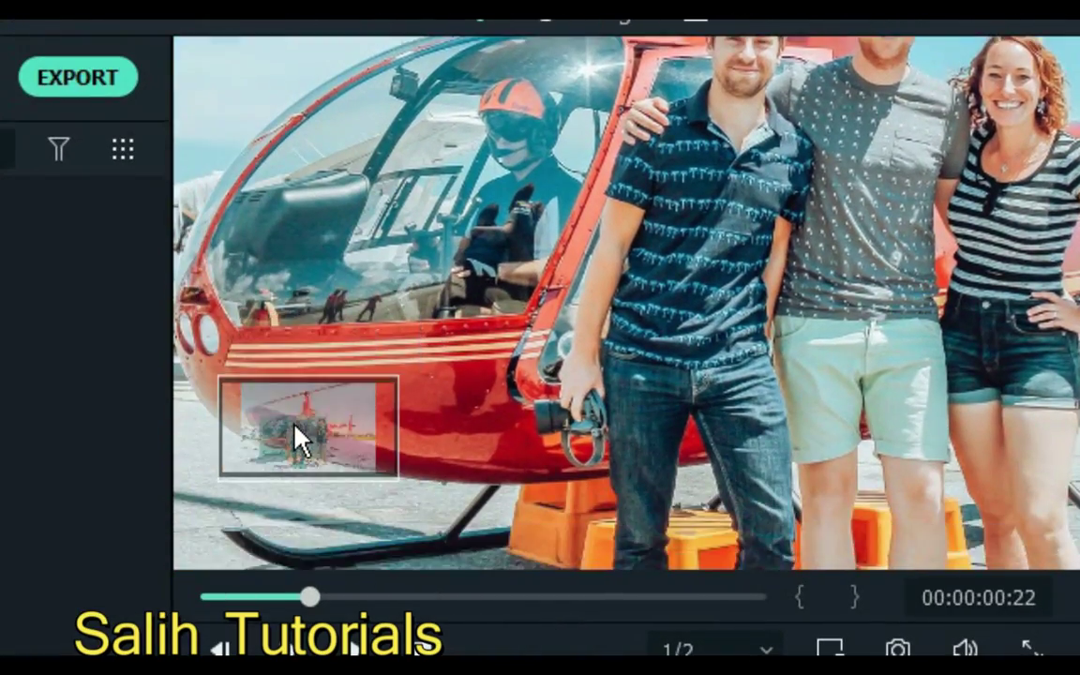
{"action": "left_click_drag", "start_coordinate": [294, 424], "coordinate": [328, 417]}
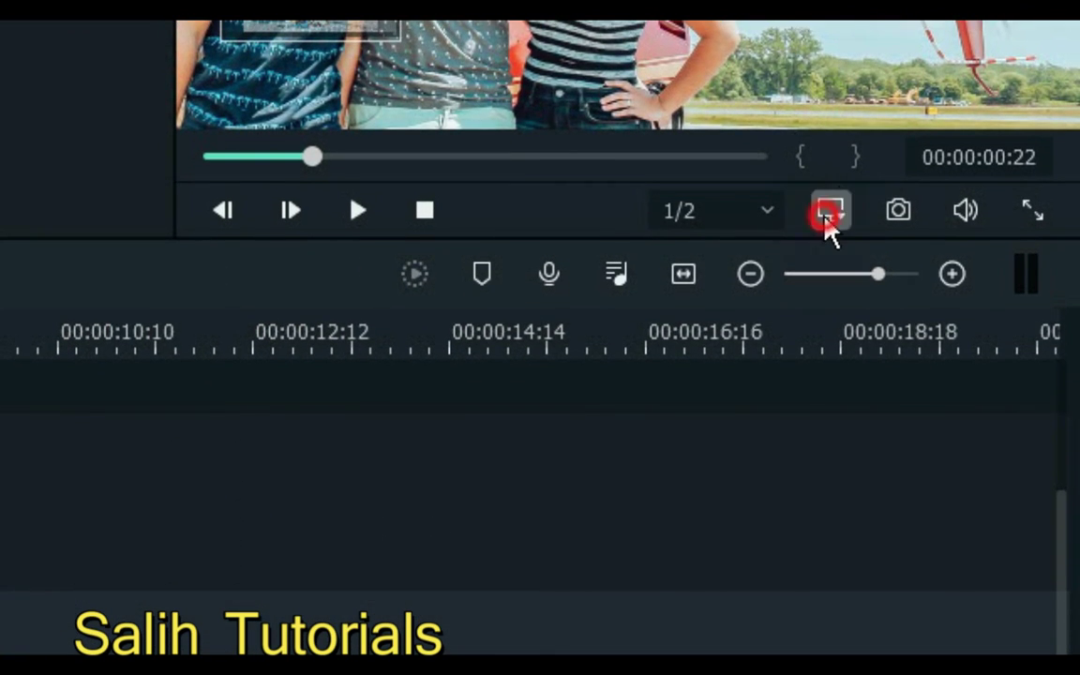
Cycle the preview zoom level through Fit, 10% and 75%, and return it to Fit.
{"action": "left_click", "coordinate": [830, 442]}
{"action": "mouse_move", "coordinate": [768, 635]}
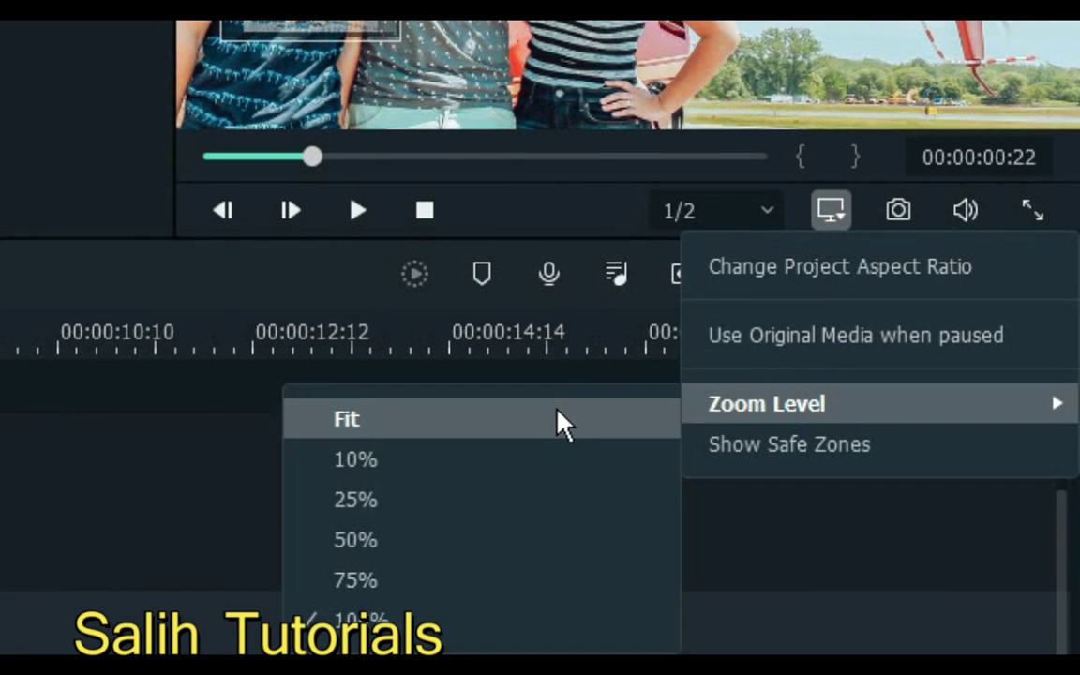
{"action": "left_click", "coordinate": [563, 422]}
{"action": "left_click", "coordinate": [954, 353]}
{"action": "mouse_move", "coordinate": [930, 451]}
{"action": "left_click", "coordinate": [734, 486]}
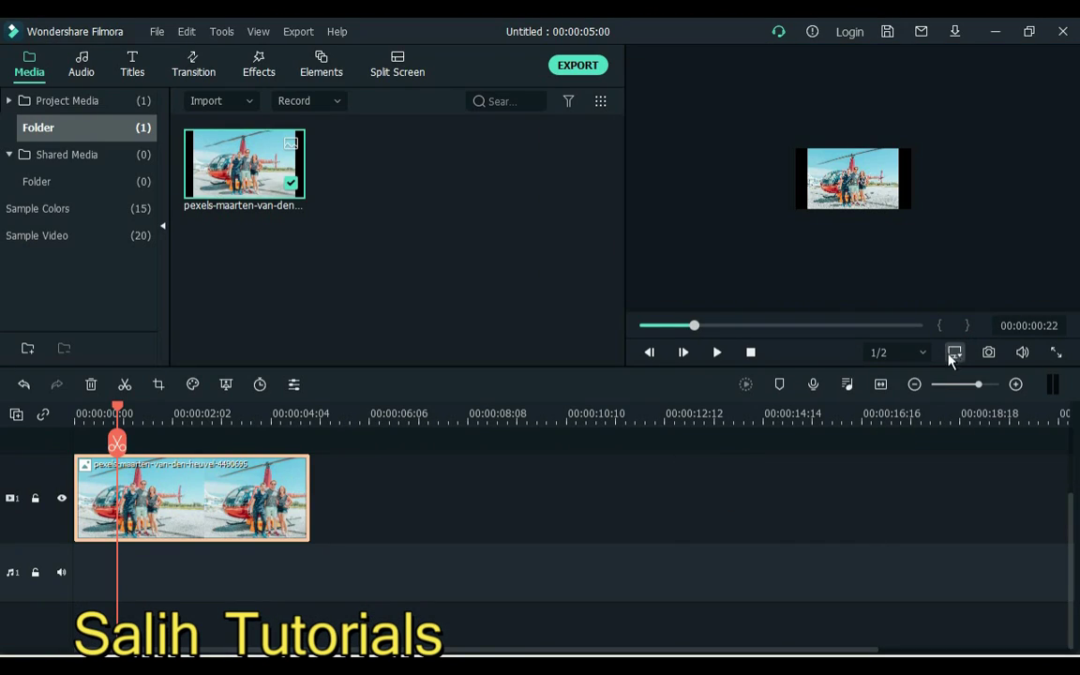
{"action": "left_click", "coordinate": [954, 353]}
{"action": "left_click", "coordinate": [755, 518]}
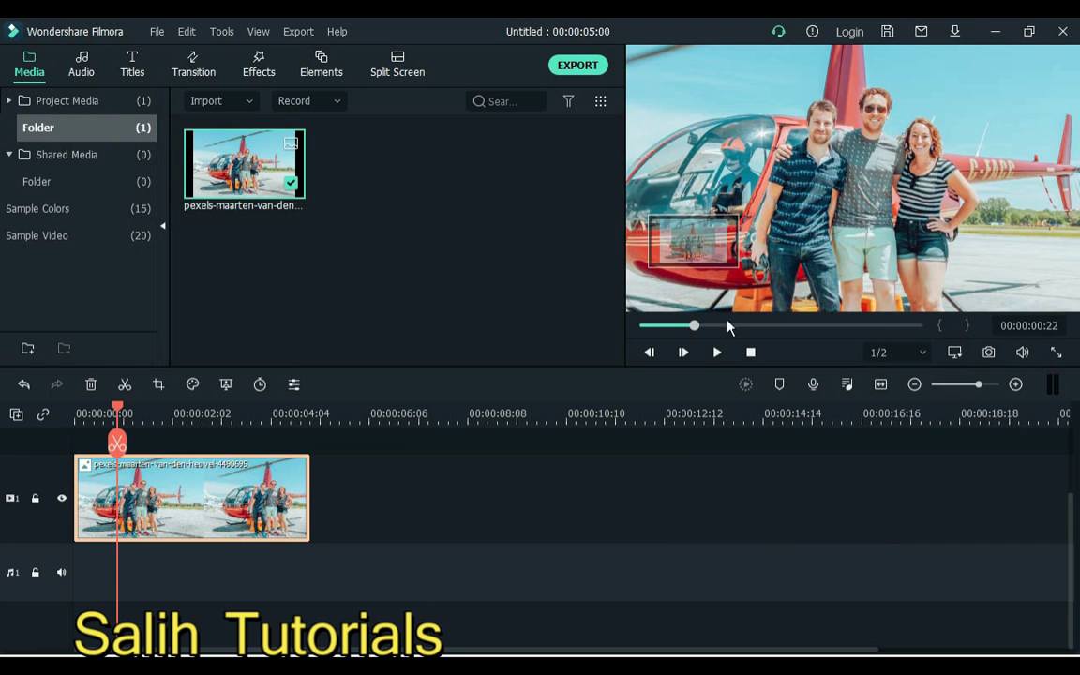
{"action": "left_click", "coordinate": [954, 352]}
{"action": "left_click", "coordinate": [844, 457]}
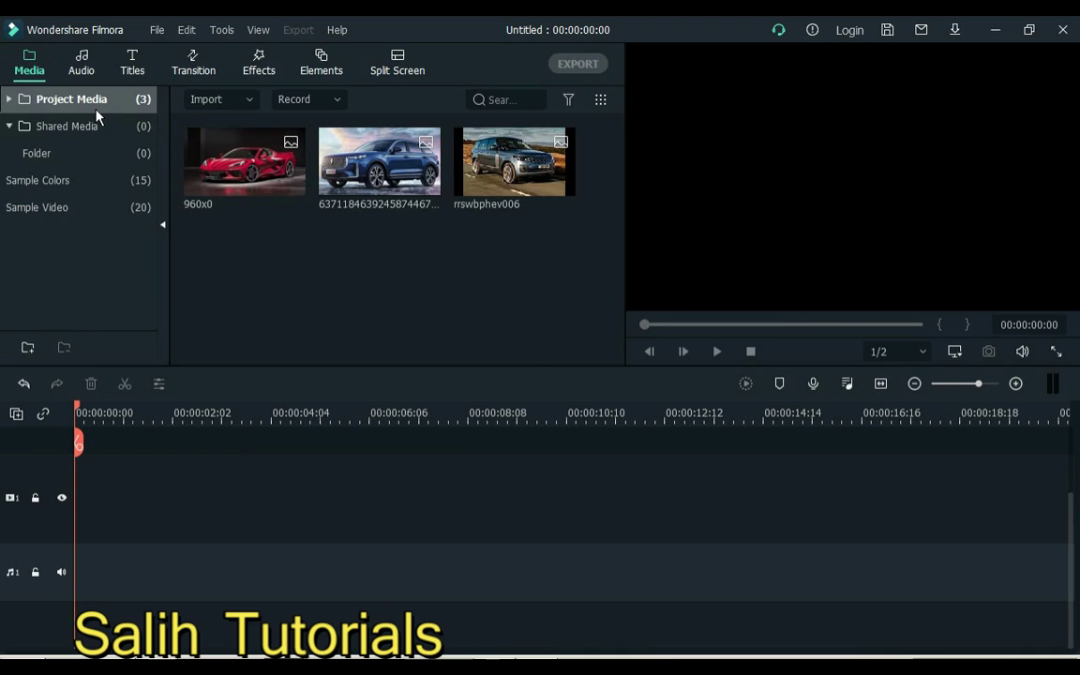
Download the Countdown 3 sample video and place it at the start of video track 1.
{"action": "left_click", "coordinate": [89, 212]}
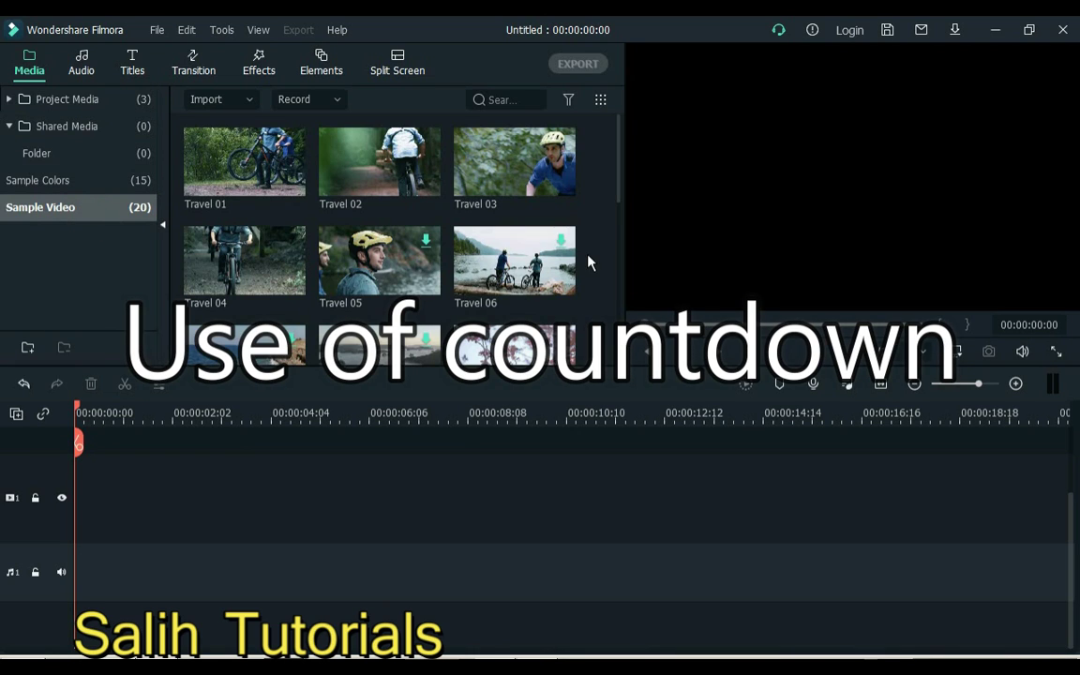
{"action": "scroll", "coordinate": [616, 172], "scroll_direction": "down", "scroll_amount": 8}
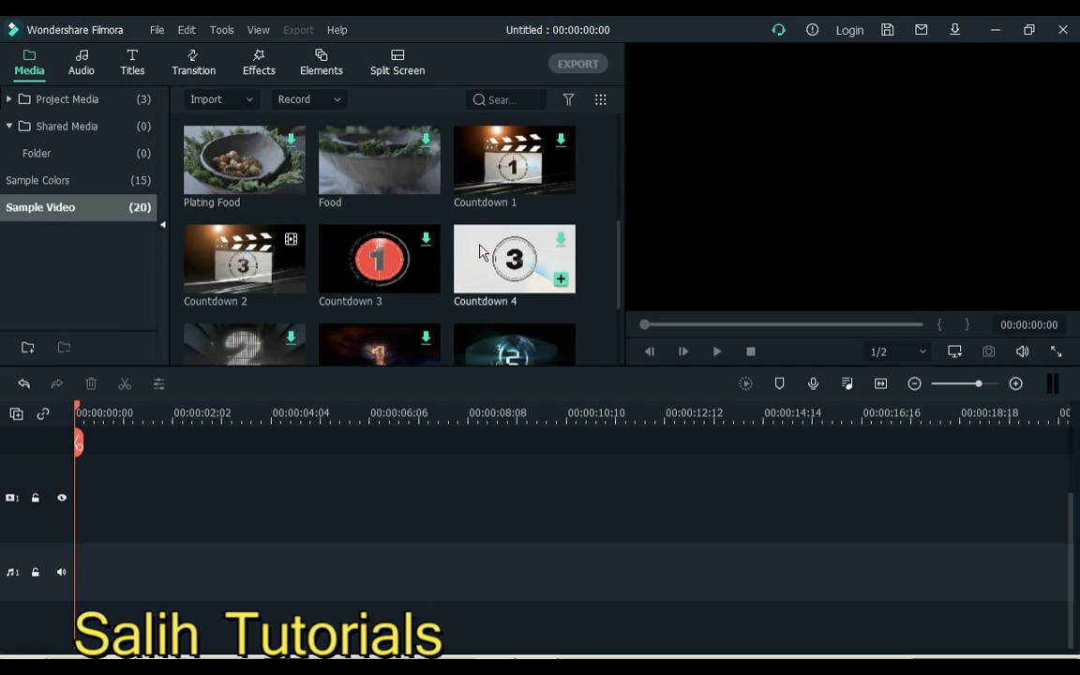
{"action": "left_click", "coordinate": [405, 296]}
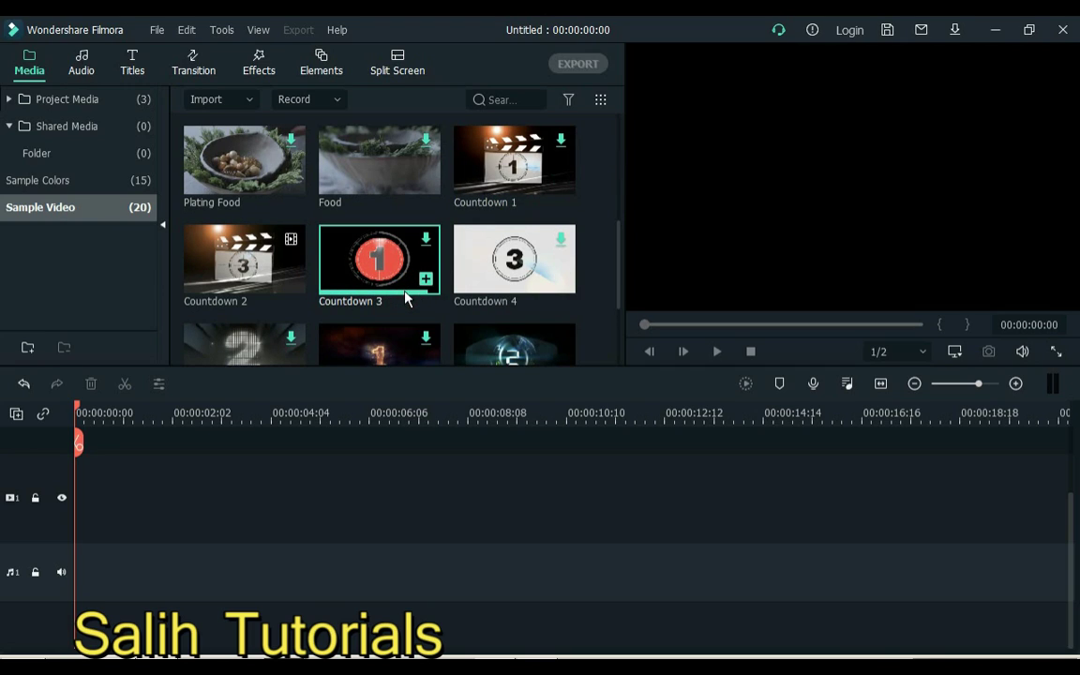
{"action": "left_click_drag", "start_coordinate": [397, 293], "coordinate": [276, 495]}
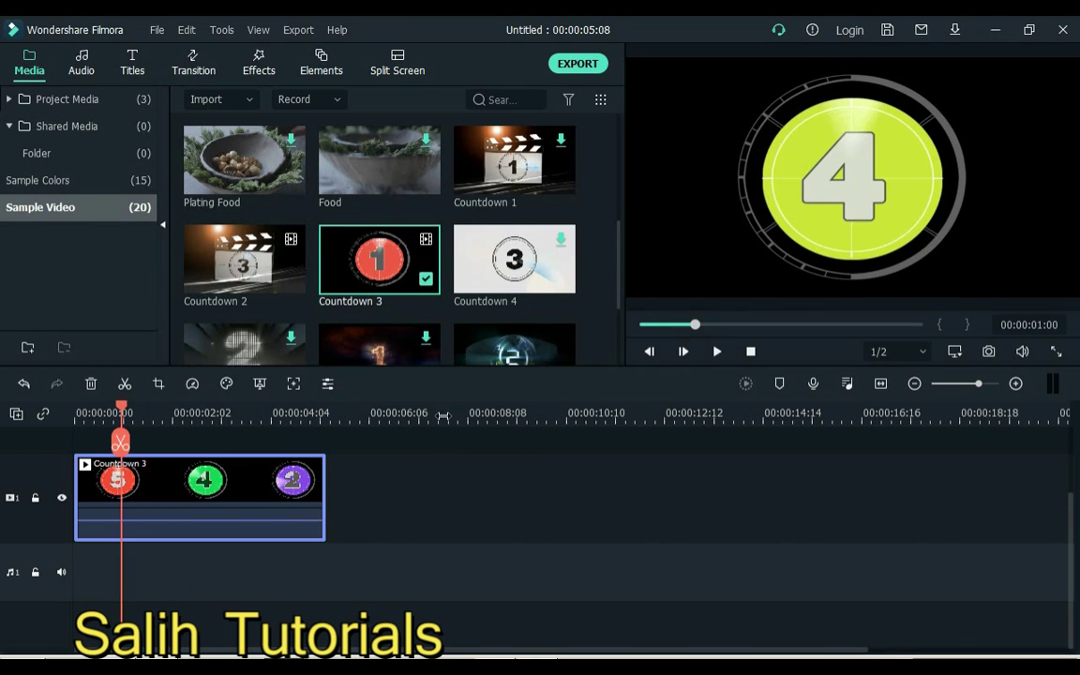
Split the Countdown 3 clip at 00:00:01:00 and 00:00:03:15, moving the remaining part further along the track after each cut to leave gaps.
{"action": "left_click", "coordinate": [228, 478]}
{"action": "left_click", "coordinate": [129, 389]}
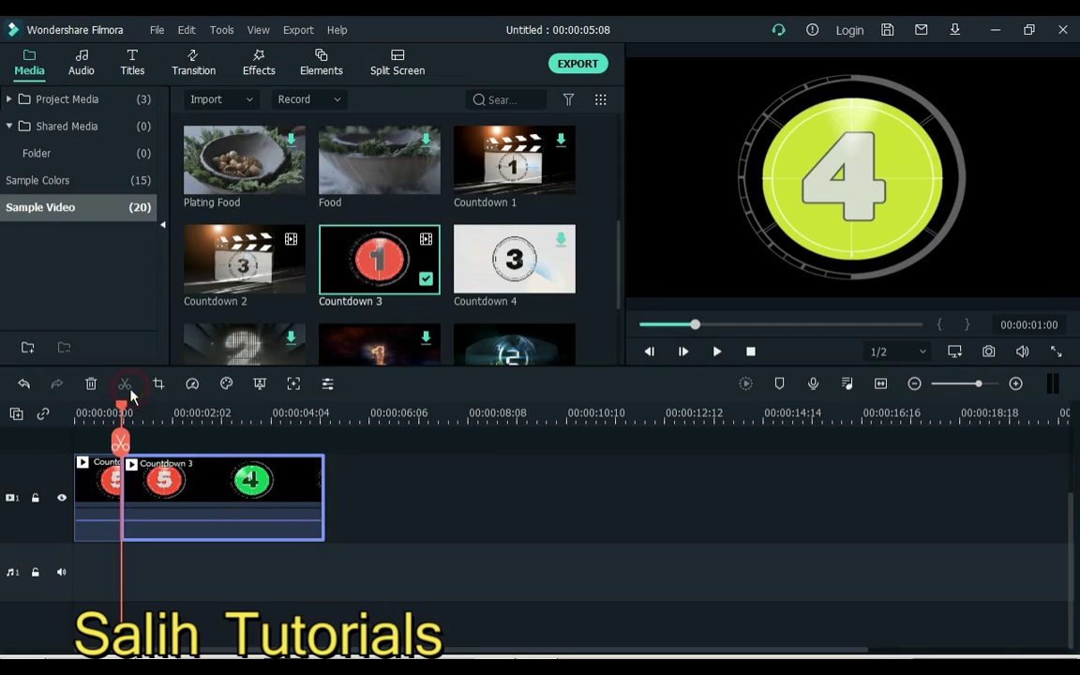
{"action": "left_click_drag", "start_coordinate": [166, 507], "coordinate": [246, 507]}
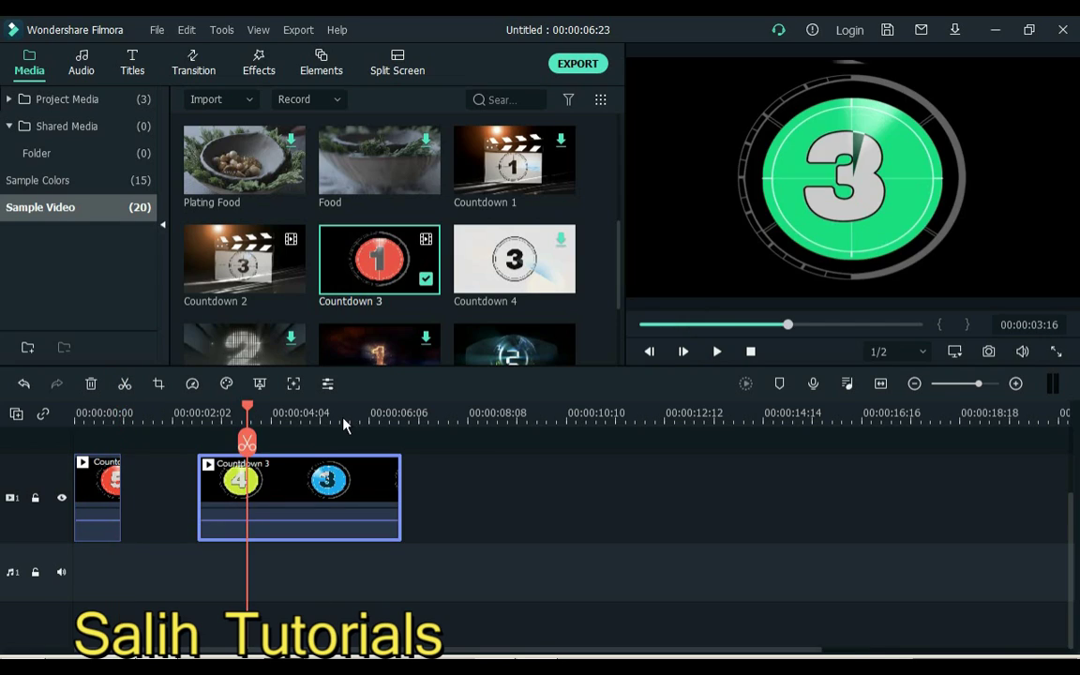
{"action": "left_click", "coordinate": [649, 353]}
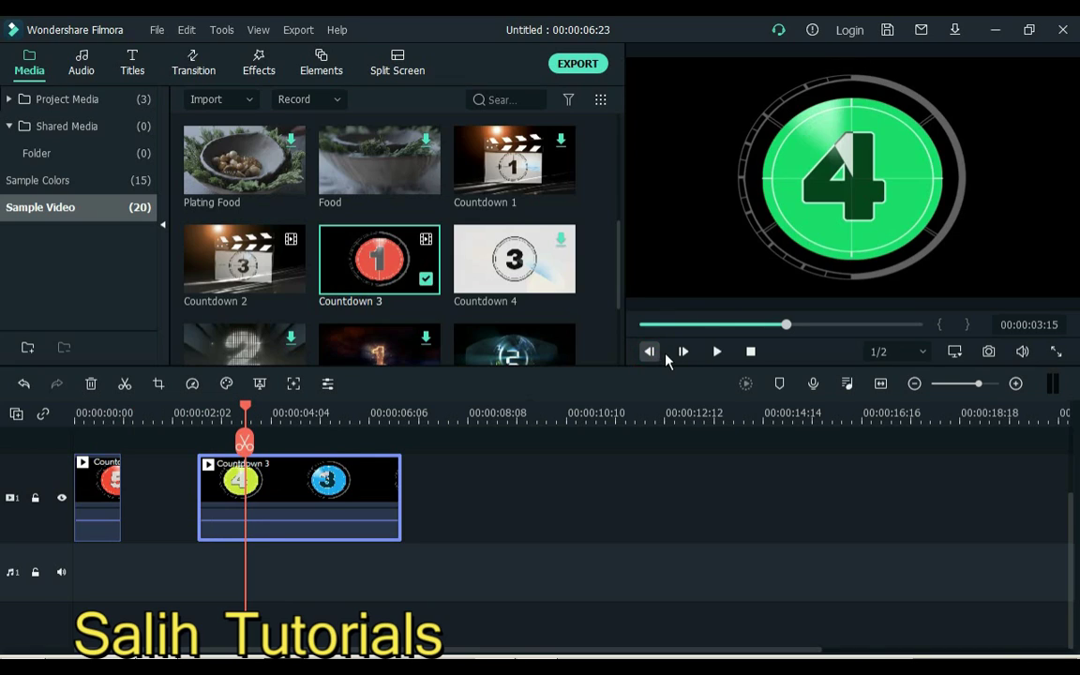
{"action": "left_click", "coordinate": [683, 353]}
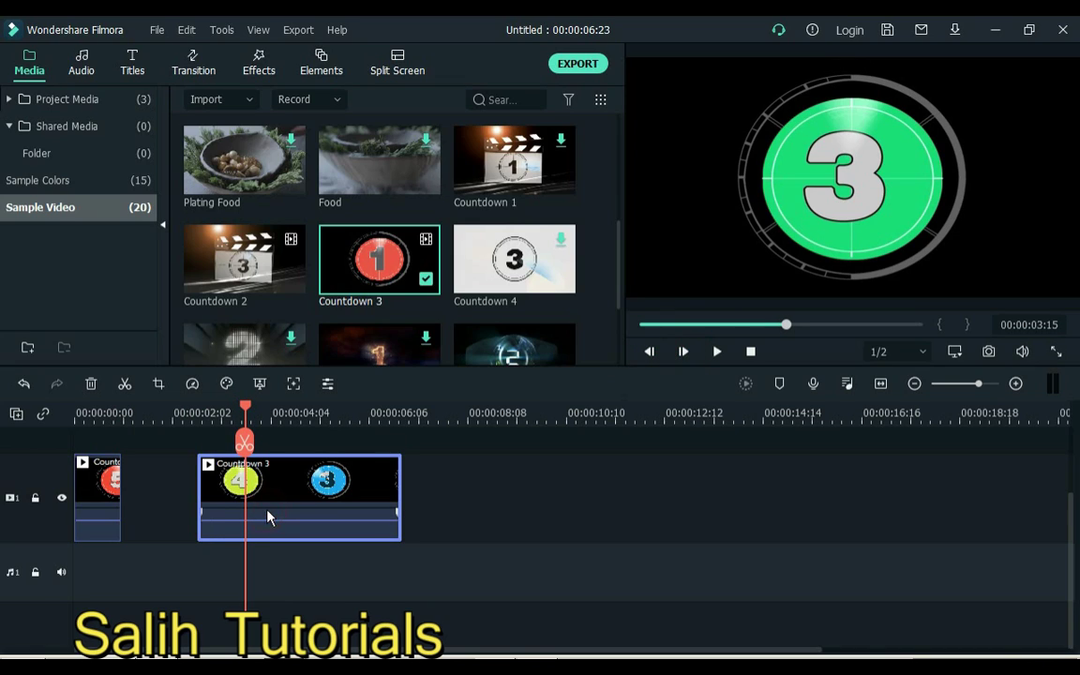
{"action": "key", "text": "ctrl+b"}
{"action": "left_click_drag", "start_coordinate": [360, 481], "coordinate": [451, 481]}
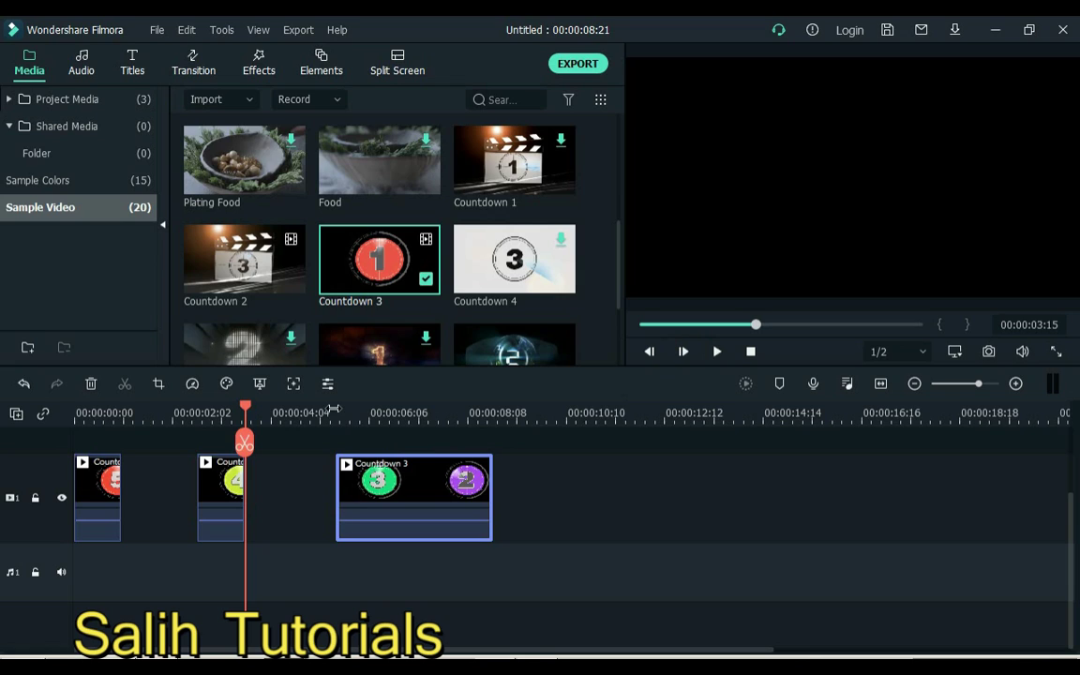
Split the last countdown piece at 00:00:06:13, between the numbers 3 and 2, and move the remainder further along video track 1.
{"action": "left_click", "coordinate": [332, 411]}
{"action": "key", "text": "space"}
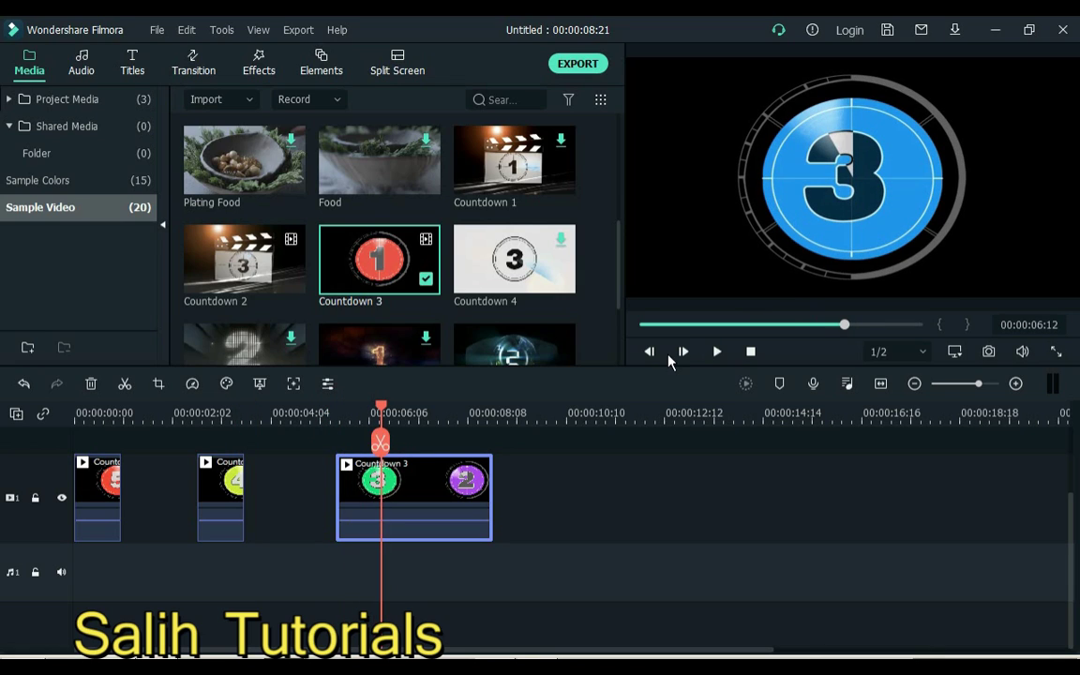
{"action": "left_click", "coordinate": [683, 352]}
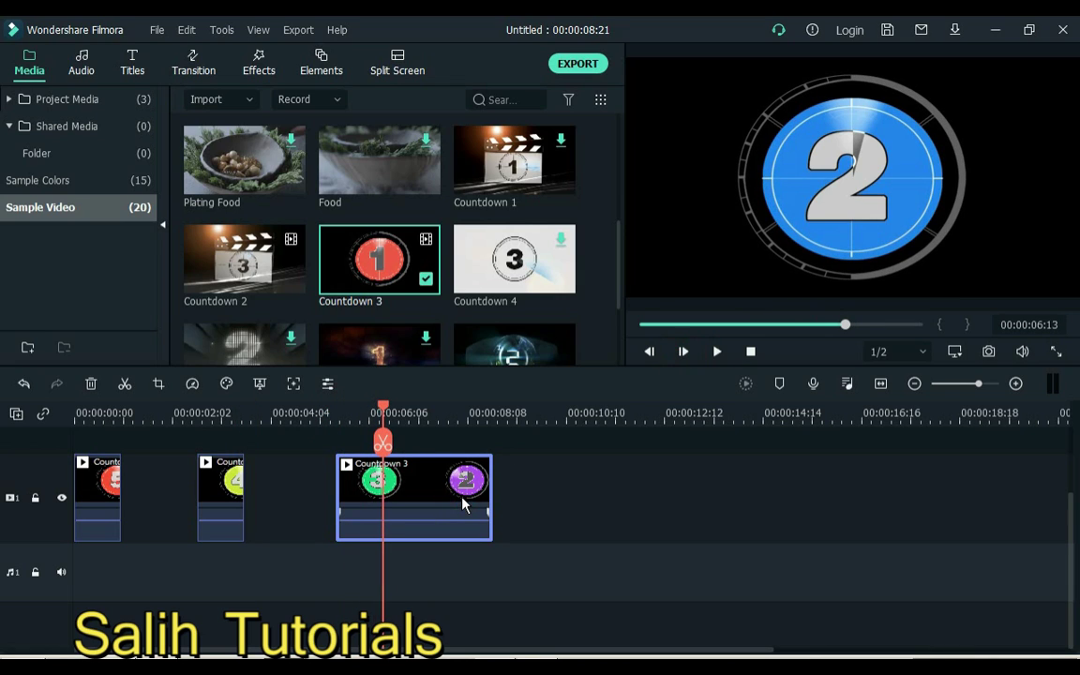
{"action": "key", "text": "ctrl+b"}
{"action": "left_click_drag", "start_coordinate": [462, 498], "coordinate": [522, 481]}
{"action": "left_click_drag", "start_coordinate": [522, 481], "coordinate": [521, 483]}
Split the last countdown piece between the numbers 2 and 1 at about 00:00:09:20, move the remainder further along, and play it.
{"action": "key", "text": "space"}
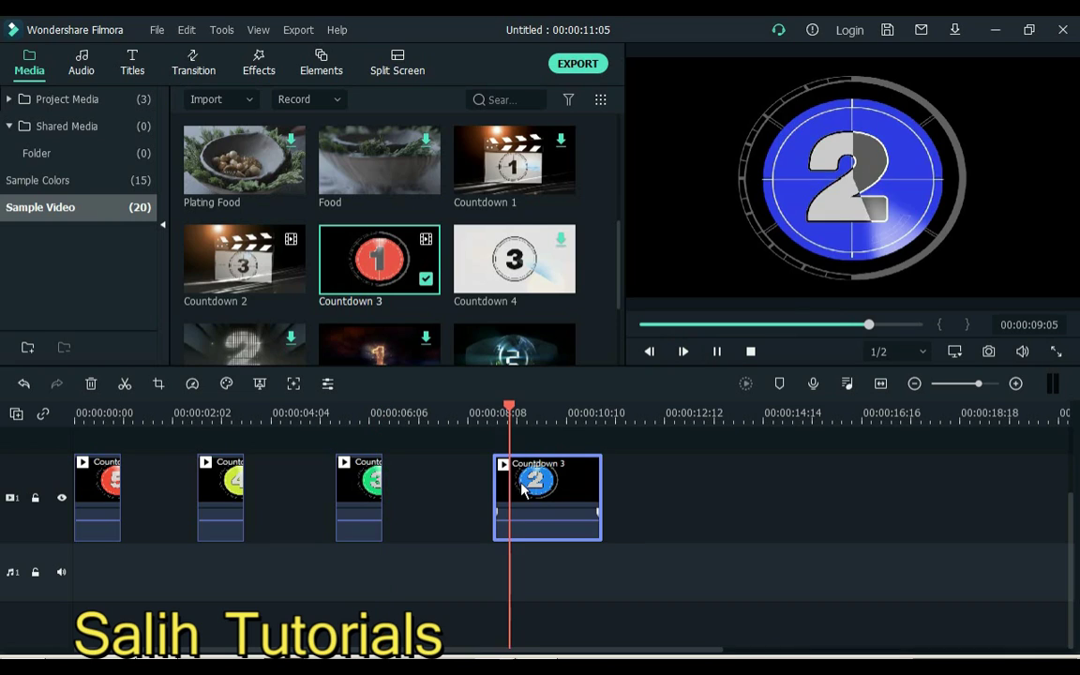
{"action": "key", "text": "space"}
{"action": "left_click_drag", "start_coordinate": [550, 409], "coordinate": [540, 409]}
{"action": "left_click", "coordinate": [651, 353]}
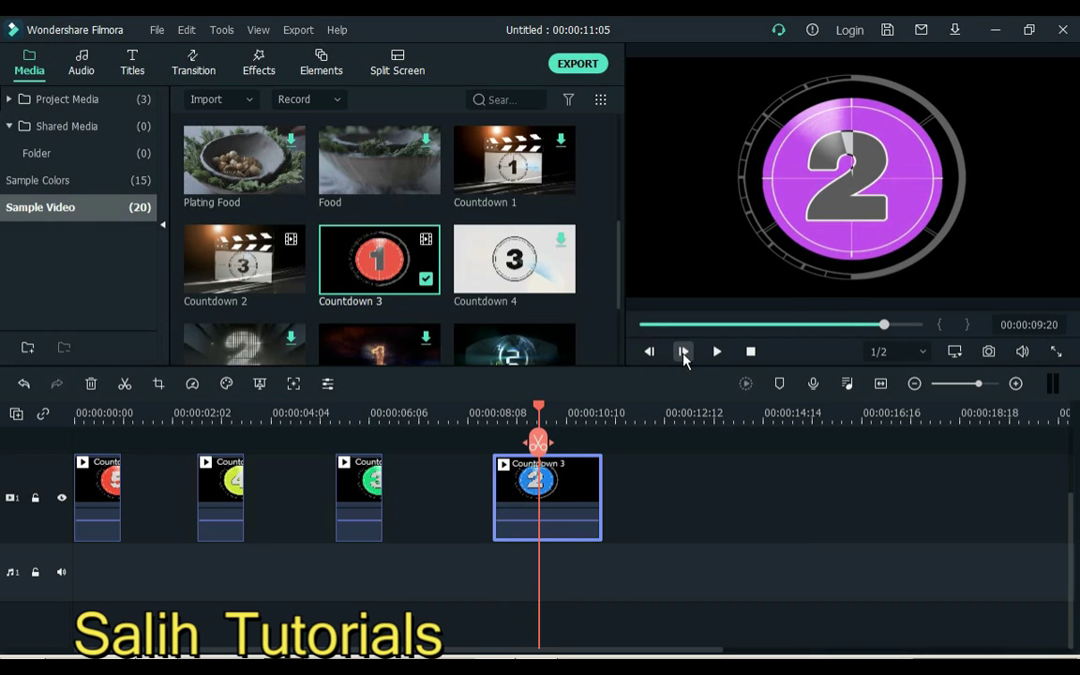
{"action": "left_click", "coordinate": [684, 352]}
{"action": "key", "text": "ctrl+b"}
{"action": "left_click_drag", "start_coordinate": [575, 508], "coordinate": [612, 490]}
{"action": "left_click_drag", "start_coordinate": [612, 491], "coordinate": [636, 485]}
{"action": "key", "text": "space"}
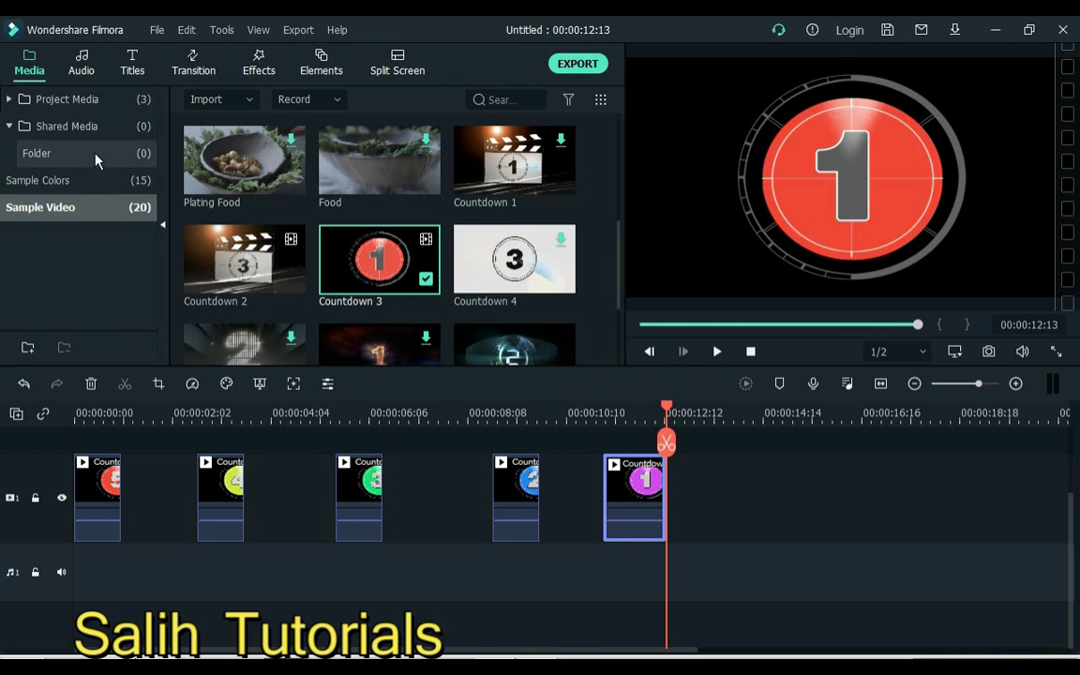
Place the three car images one after another on video track 2 from the beginning and set all their durations to 00:00:02:00.
{"action": "left_click", "coordinate": [84, 105]}
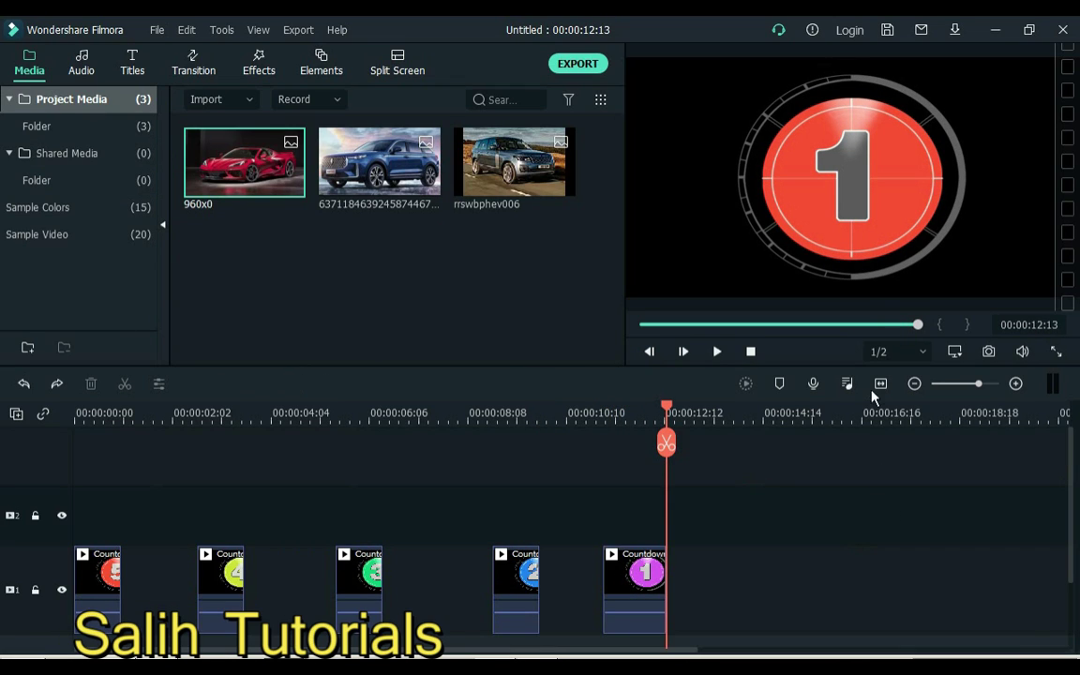
{"action": "left_click", "coordinate": [882, 383]}
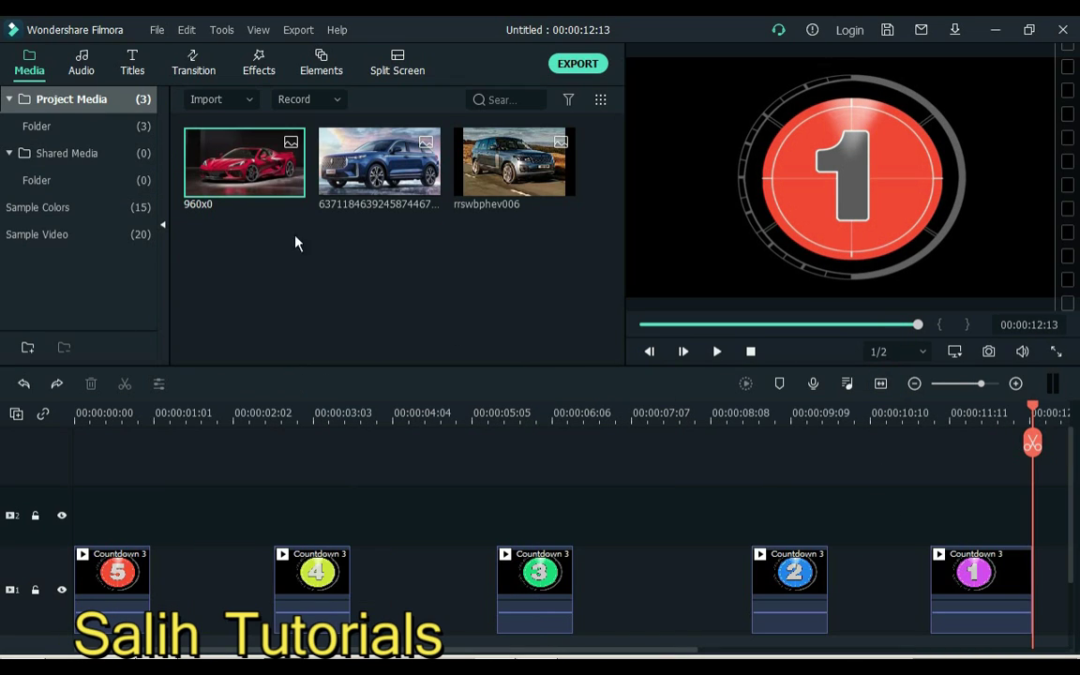
{"action": "left_click_drag", "start_coordinate": [222, 272], "coordinate": [527, 185]}
{"action": "left_click_drag", "start_coordinate": [249, 186], "coordinate": [79, 515]}
{"action": "left_click", "coordinate": [880, 383]}
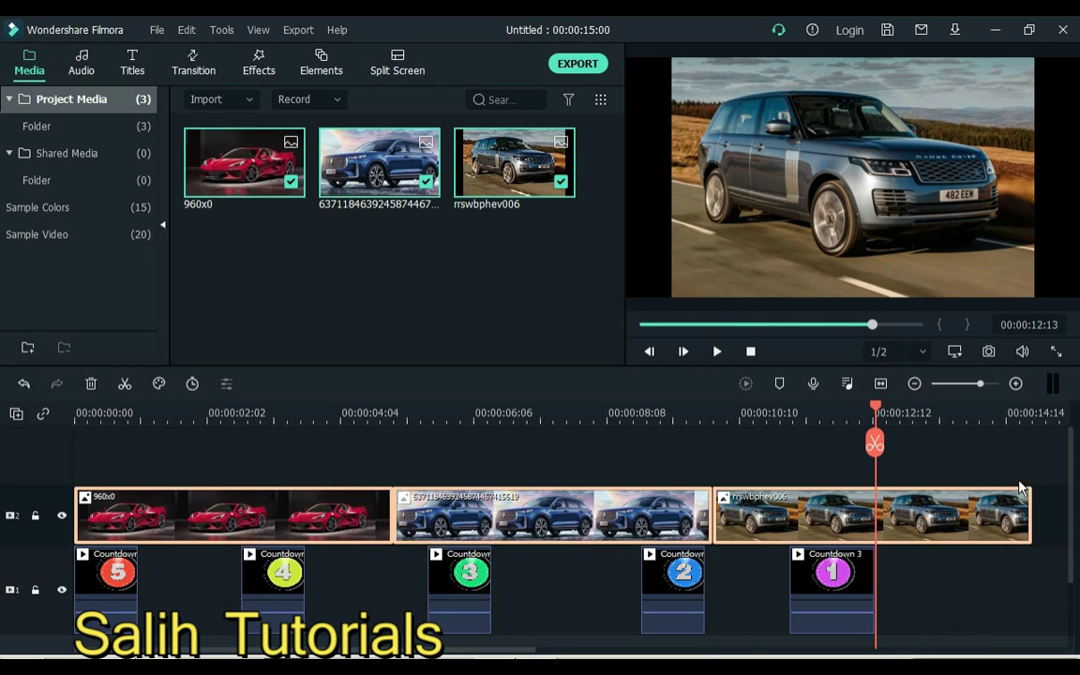
{"action": "left_click", "coordinate": [192, 384]}
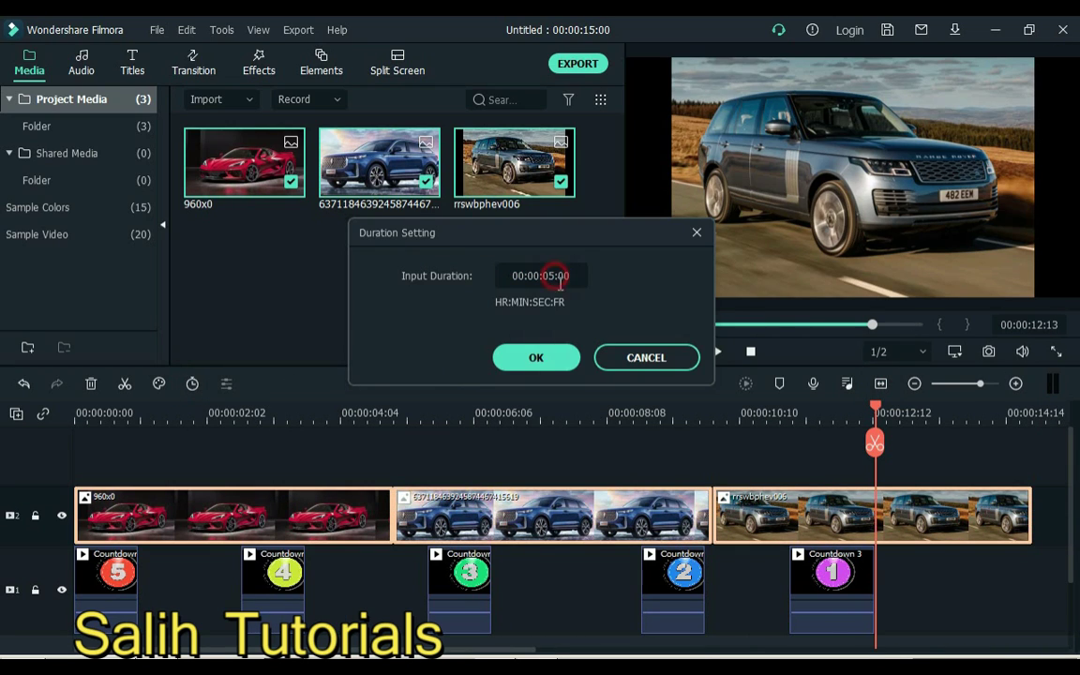
{"action": "left_click", "coordinate": [538, 358]}
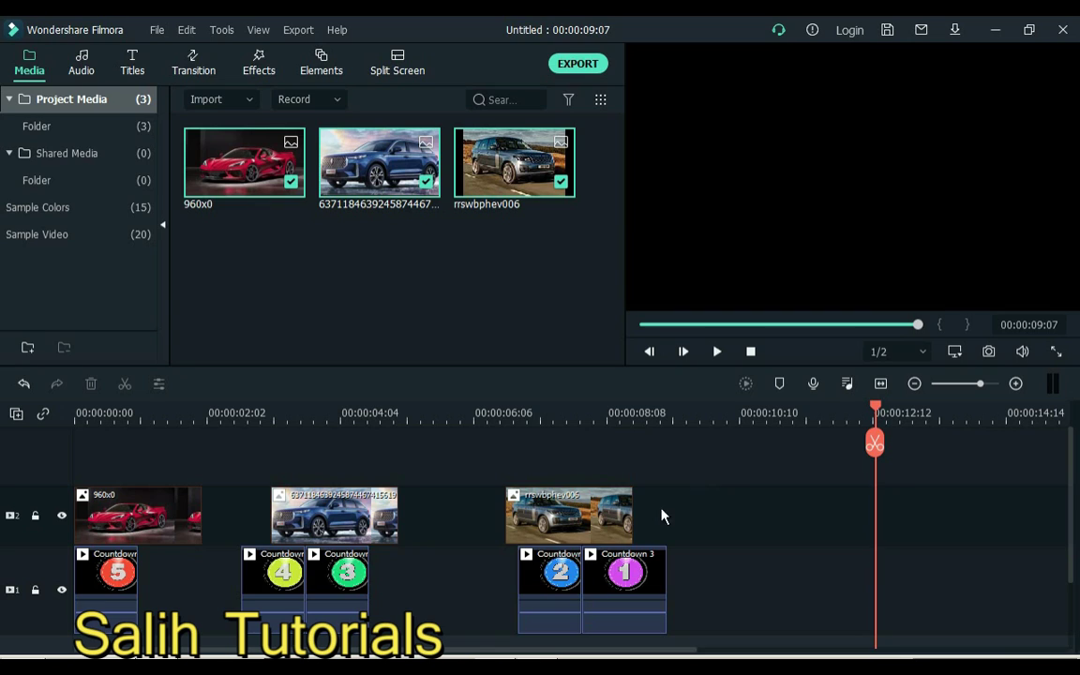
Arrange the three car images on video track 1 between the countdown pieces, closing the gaps so numbers and cars alternate.
{"action": "left_click_drag", "start_coordinate": [172, 547], "coordinate": [189, 576]}
{"action": "left_click_drag", "start_coordinate": [563, 591], "coordinate": [292, 587]}
{"action": "left_click_drag", "start_coordinate": [313, 505], "coordinate": [373, 587]}
{"action": "left_click_drag", "start_coordinate": [627, 581], "coordinate": [486, 593]}
{"action": "left_click_drag", "start_coordinate": [540, 514], "coordinate": [556, 581]}
{"action": "left_click_drag", "start_coordinate": [832, 582], "coordinate": [670, 582]}
Insert a copy of the blue SUV image on video track 1 between the countdown pieces for 2 and 1.
{"action": "left_click", "coordinate": [414, 579]}
{"action": "double_click", "coordinate": [716, 572]}
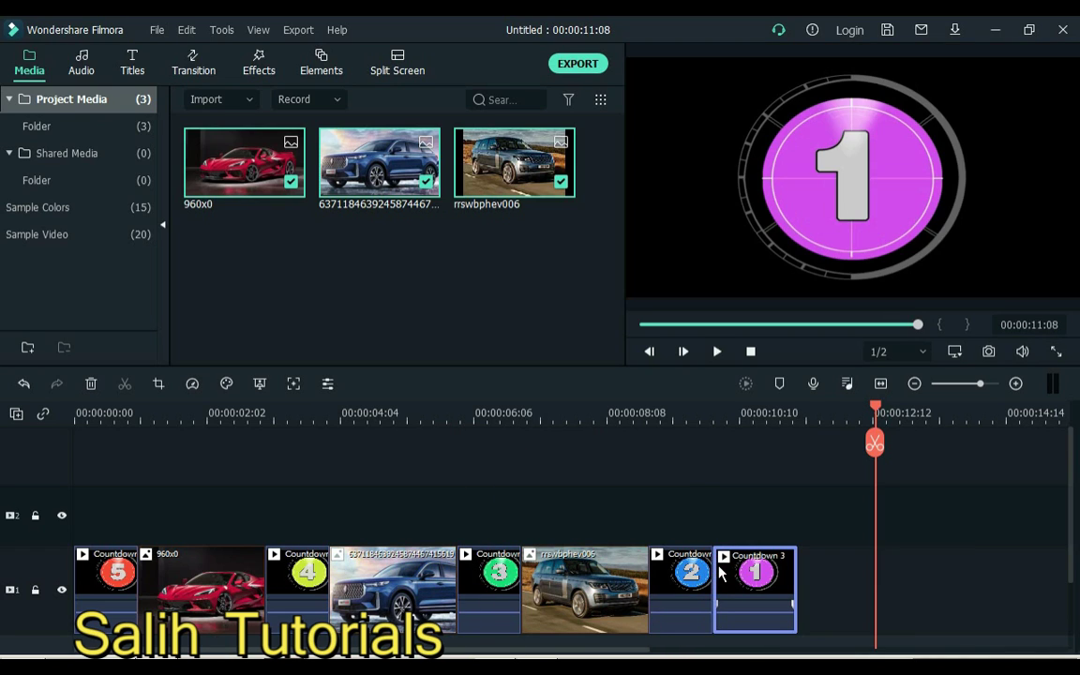
{"action": "left_click", "coordinate": [581, 349]}
{"action": "key", "text": "ctrl+v"}
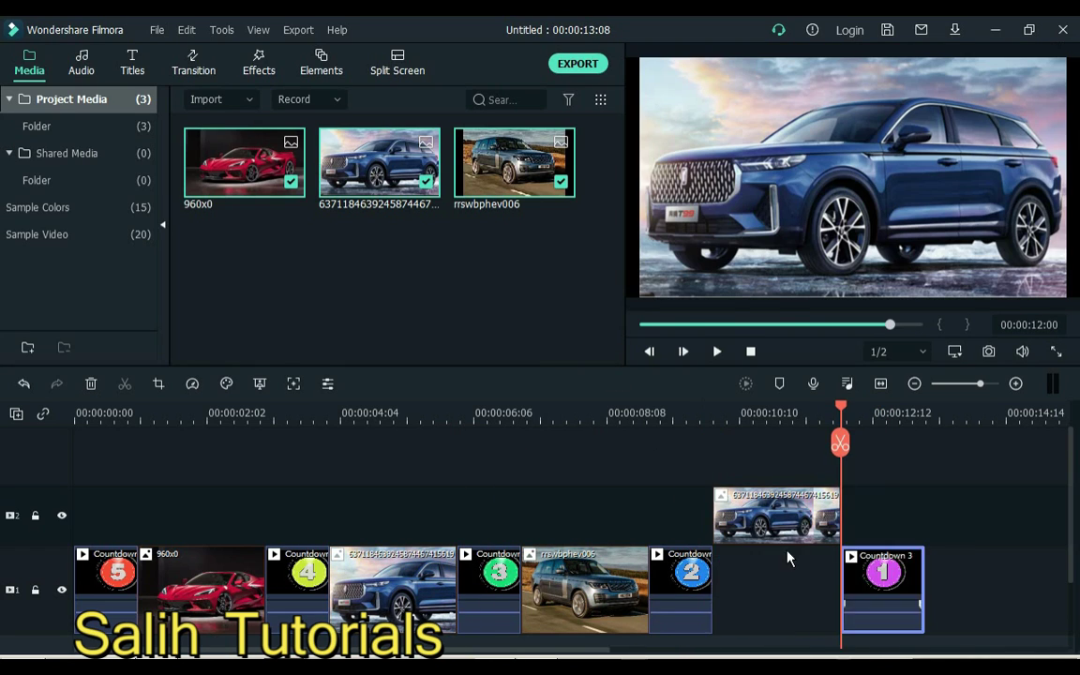
{"action": "left_click_drag", "start_coordinate": [708, 494], "coordinate": [755, 565]}
Add a copy of the red car image on video track 1 directly after the final countdown piece.
{"action": "left_click", "coordinate": [235, 584]}
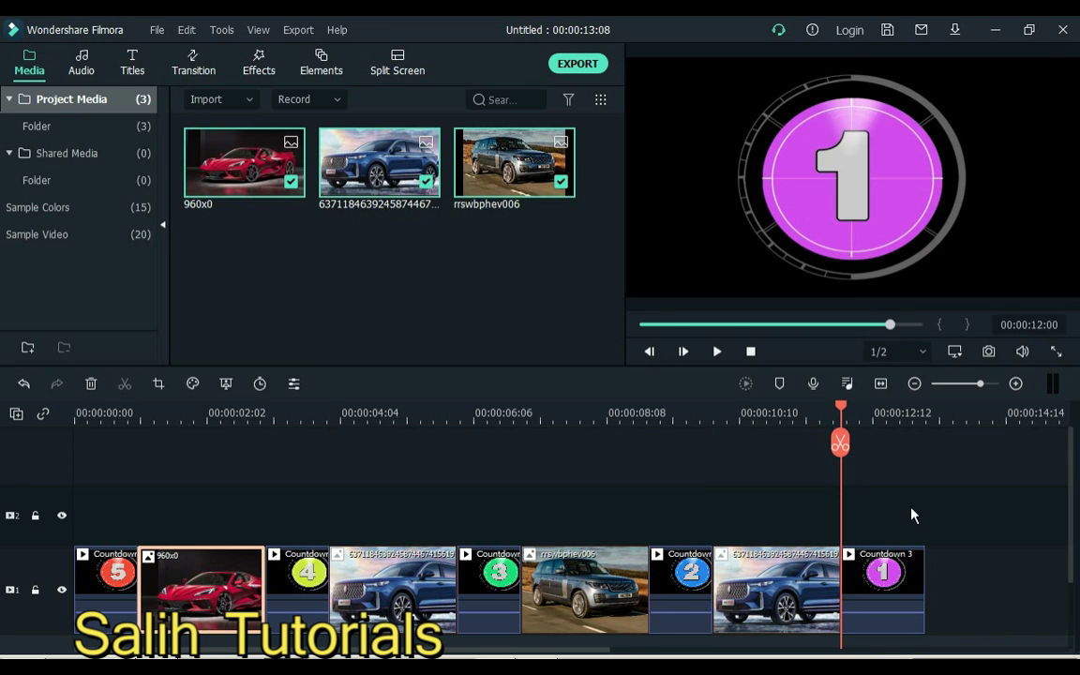
{"action": "key", "text": "ctrl+v"}
{"action": "left_click_drag", "start_coordinate": [985, 516], "coordinate": [938, 586]}
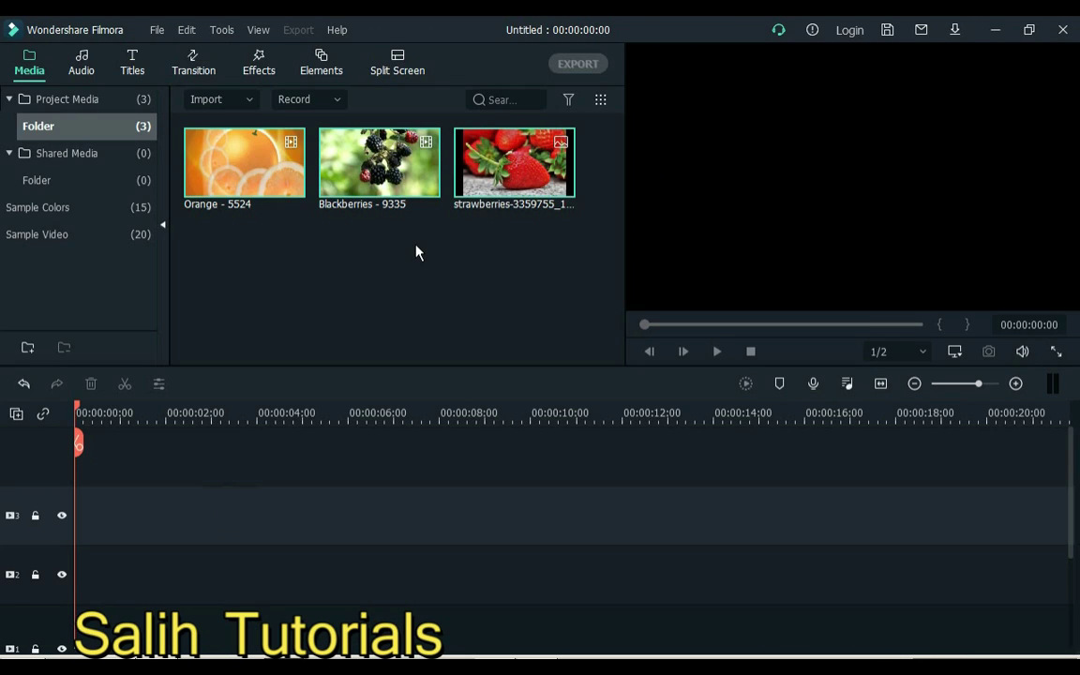
Place the Orange video on track 1, the Blackberries video on track 2 and the strawberries image on track 3, all at the beginning.
{"action": "left_click", "coordinate": [439, 252]}
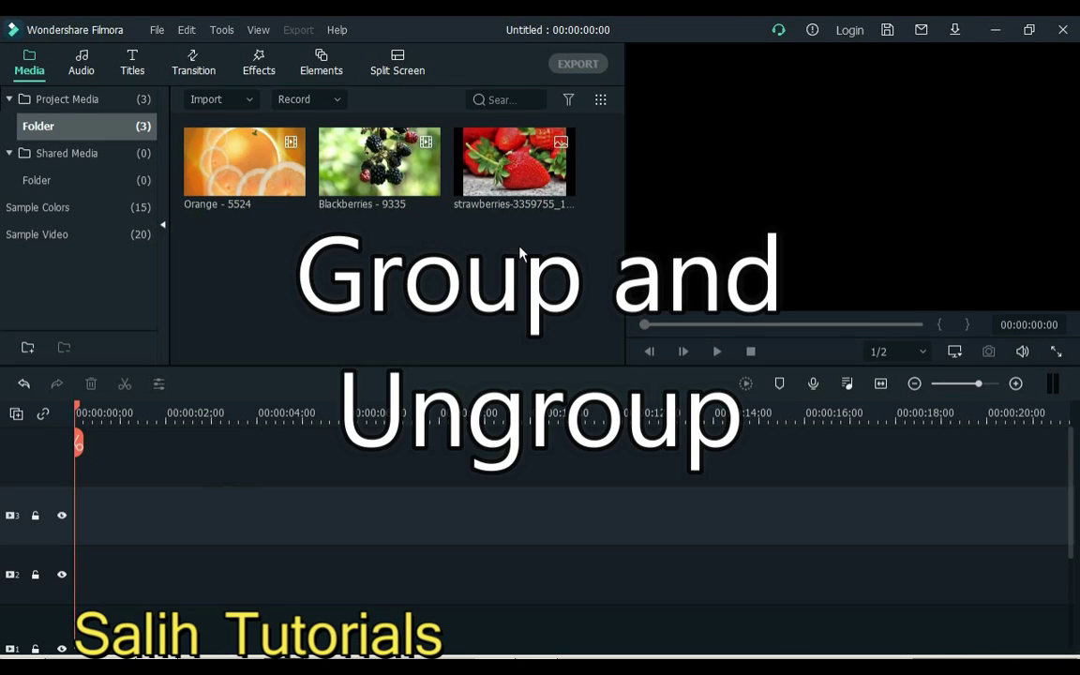
{"action": "left_click_drag", "start_coordinate": [228, 211], "coordinate": [80, 615]}
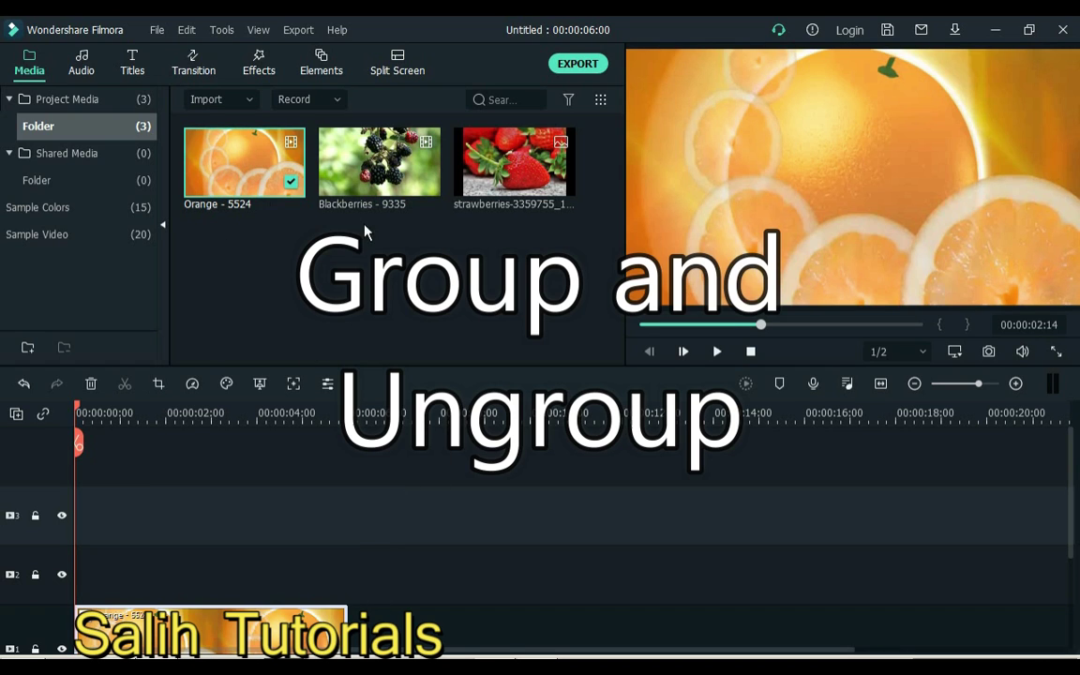
{"action": "left_click_drag", "start_coordinate": [328, 201], "coordinate": [77, 574]}
{"action": "left_click_drag", "start_coordinate": [514, 161], "coordinate": [68, 526]}
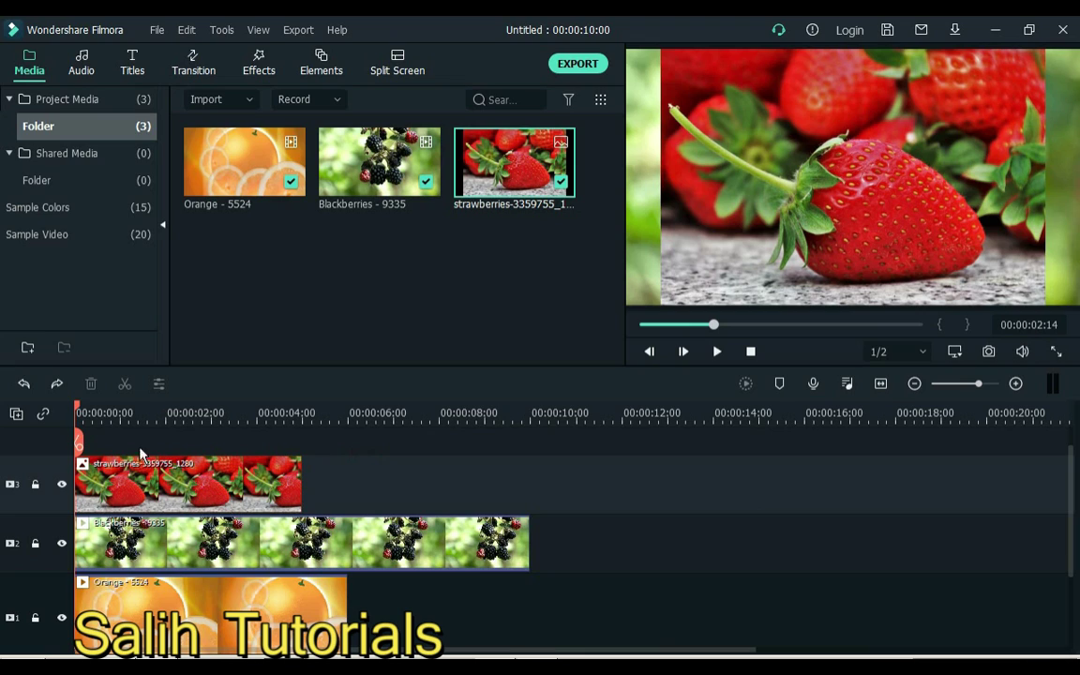
Split the strawberries, Blackberries and Orange clips on all three video tracks at about 1:08 and again at 2:19.
{"action": "left_click", "coordinate": [117, 413]}
{"action": "left_click", "coordinate": [134, 414]}
{"action": "left_click_drag", "start_coordinate": [174, 441], "coordinate": [164, 602]}
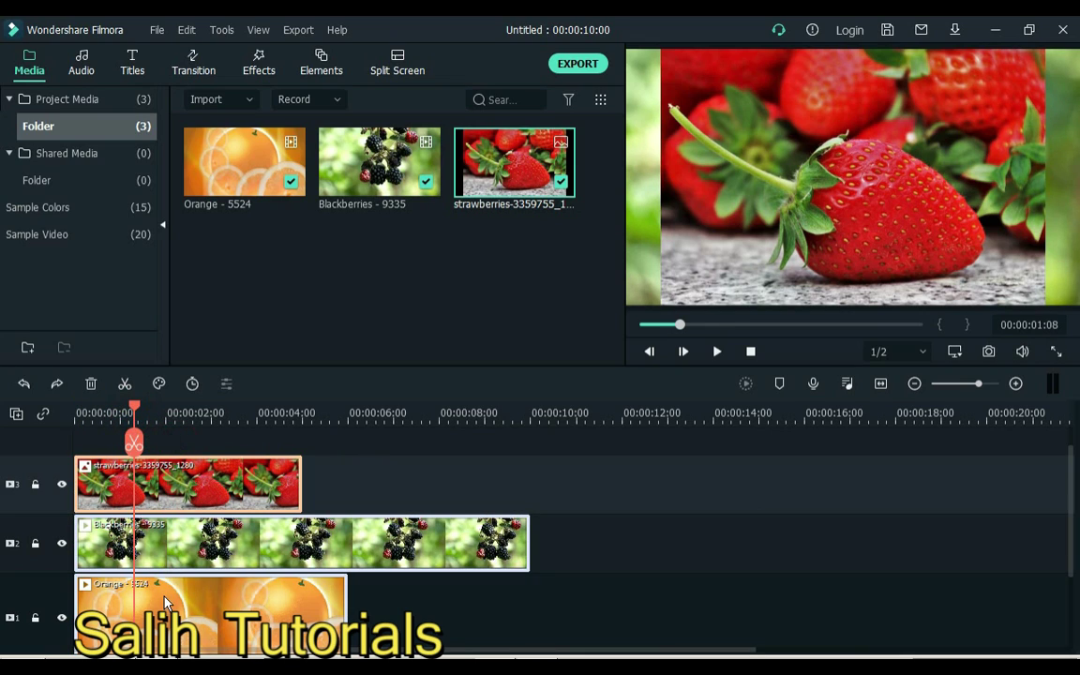
{"action": "key", "text": "ctrl+z"}
{"action": "left_click", "coordinate": [125, 385]}
{"action": "left_click", "coordinate": [202, 421]}
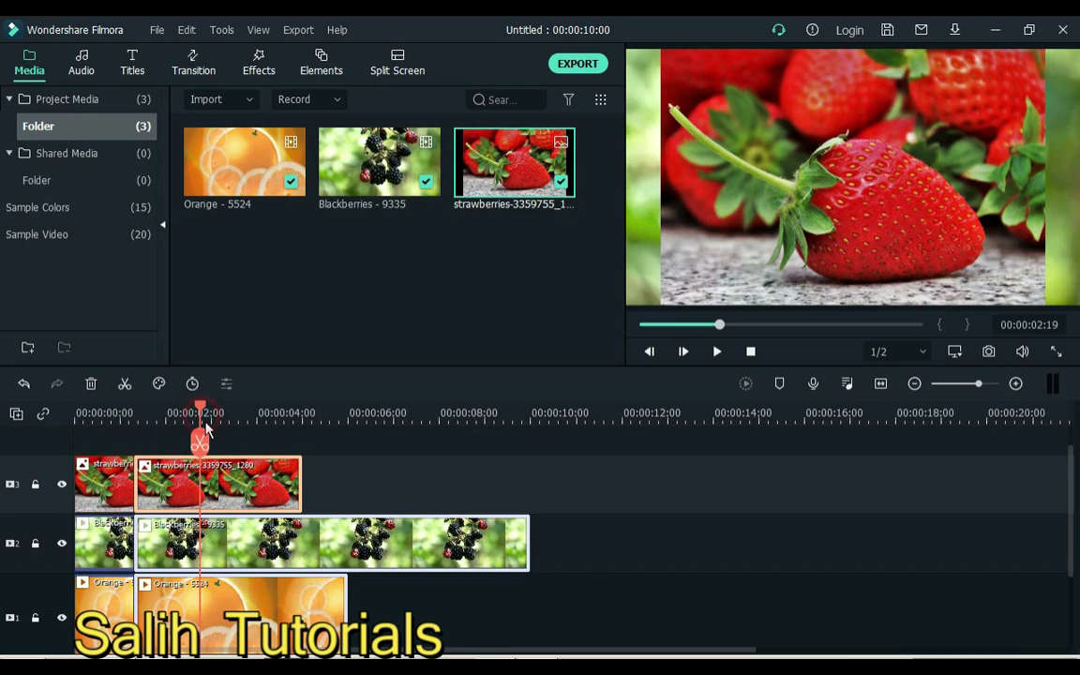
{"action": "left_click", "coordinate": [125, 385]}
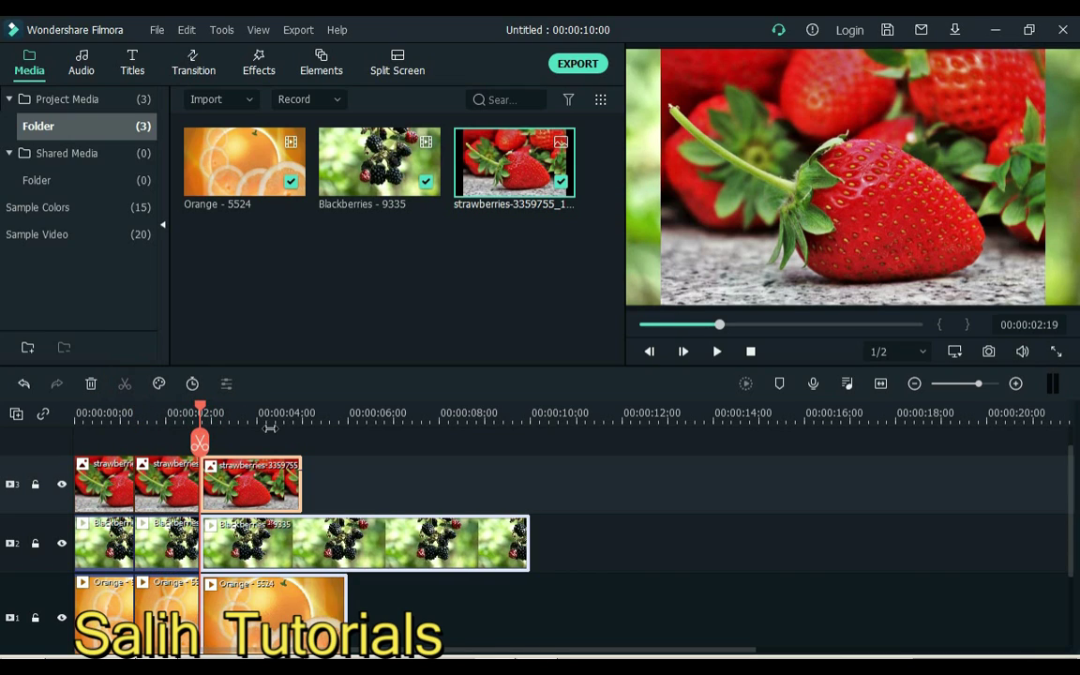
Group the last pieces of the three video tracks and move the group to about 7.8 seconds on the timeline.
{"action": "right_click", "coordinate": [260, 586]}
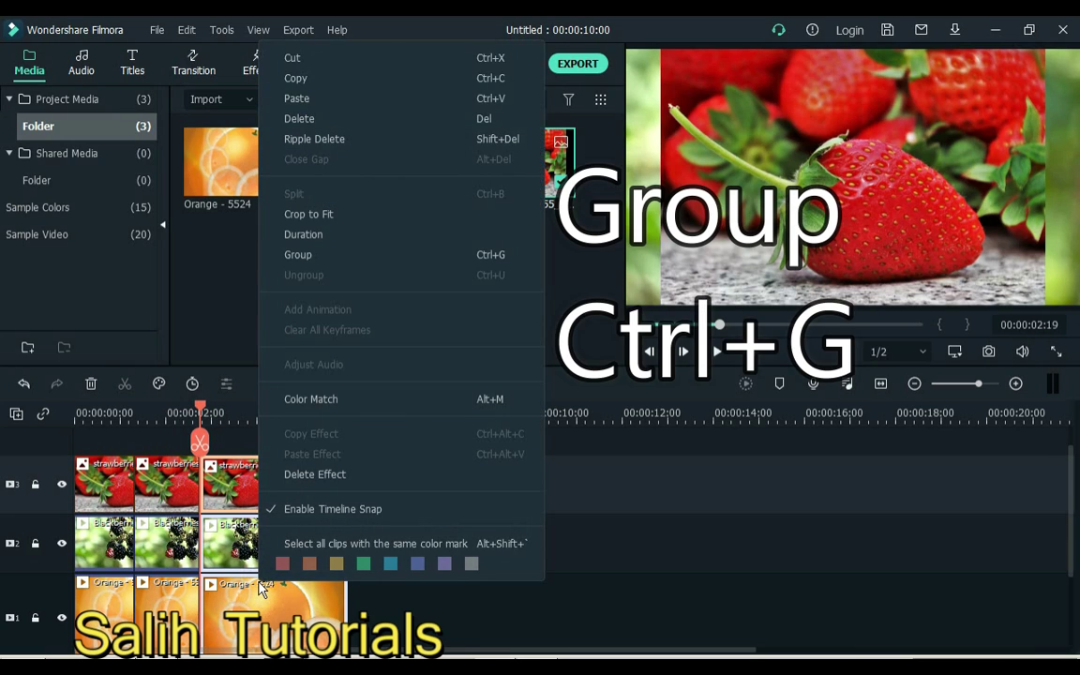
{"action": "left_click", "coordinate": [325, 254]}
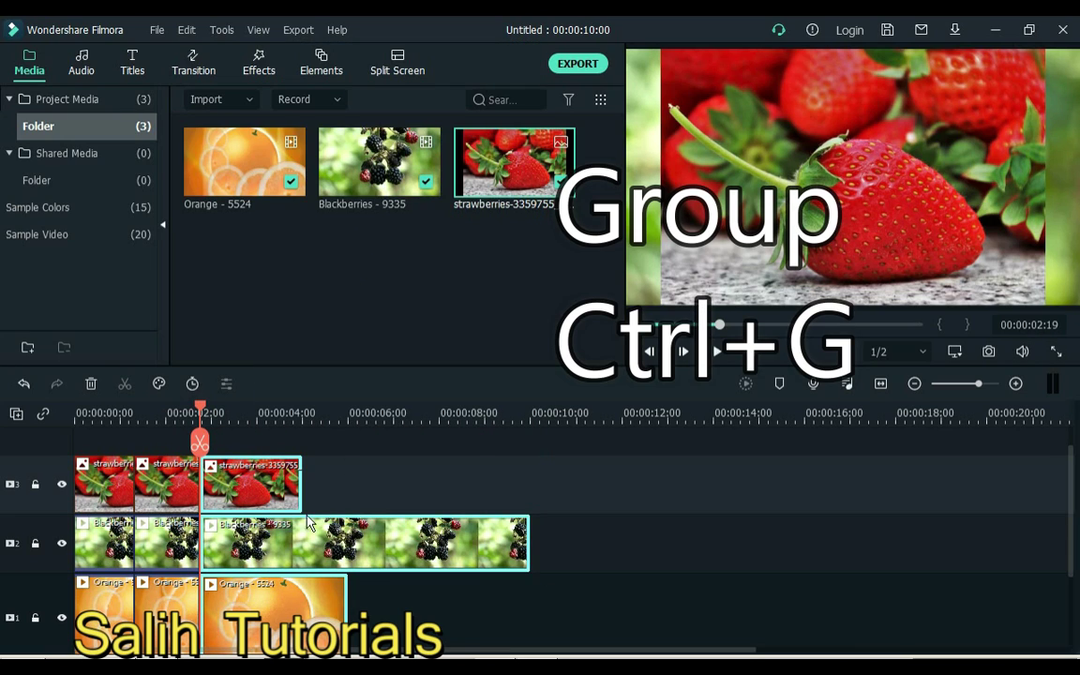
{"action": "left_click_drag", "start_coordinate": [248, 489], "coordinate": [487, 480]}
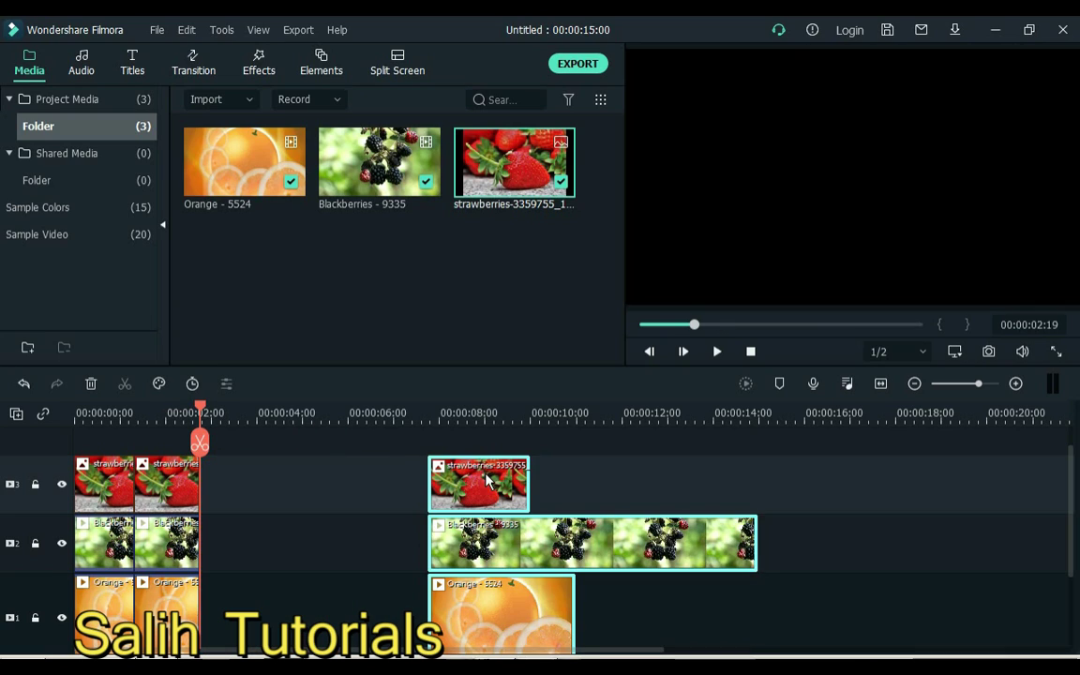
Group the middle pieces across the three tracks, move them to about 4.2 seconds, and group the first pieces the same way.
{"action": "left_click_drag", "start_coordinate": [232, 474], "coordinate": [173, 552]}
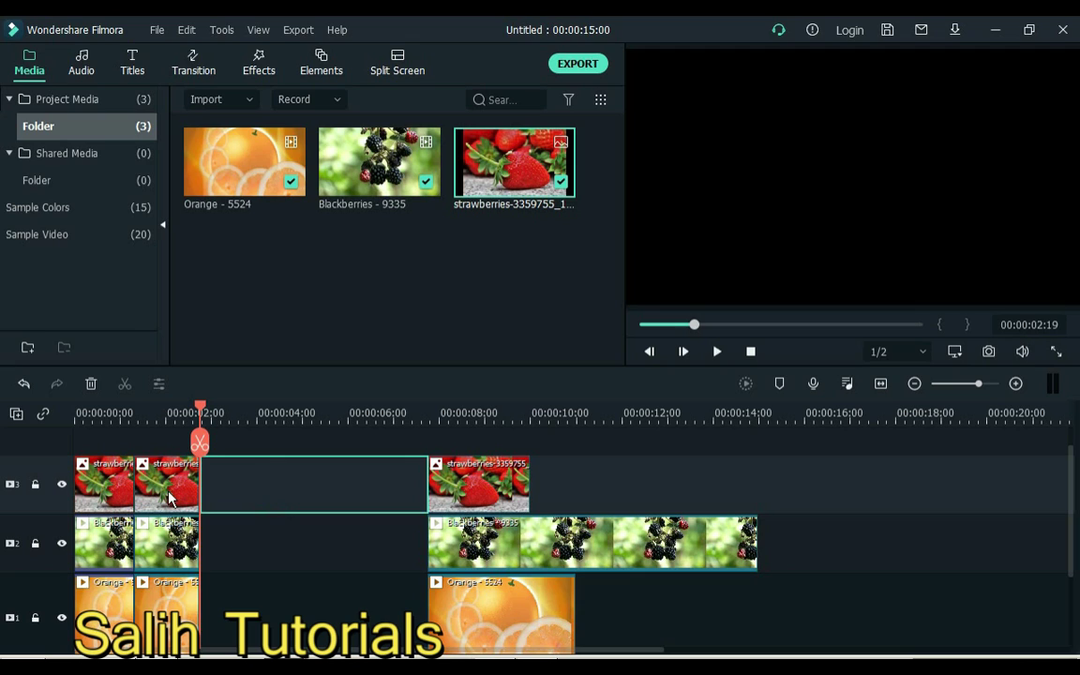
{"action": "left_click_drag", "start_coordinate": [154, 488], "coordinate": [75, 603]}
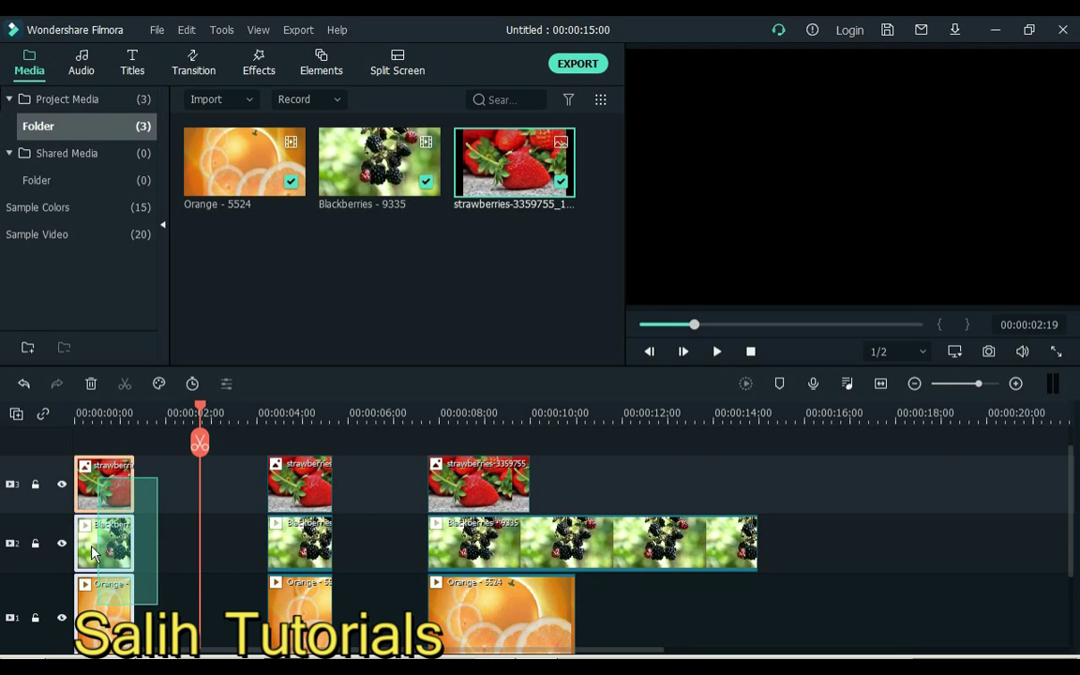
{"action": "left_click_drag", "start_coordinate": [661, 465], "coordinate": [17, 636]}
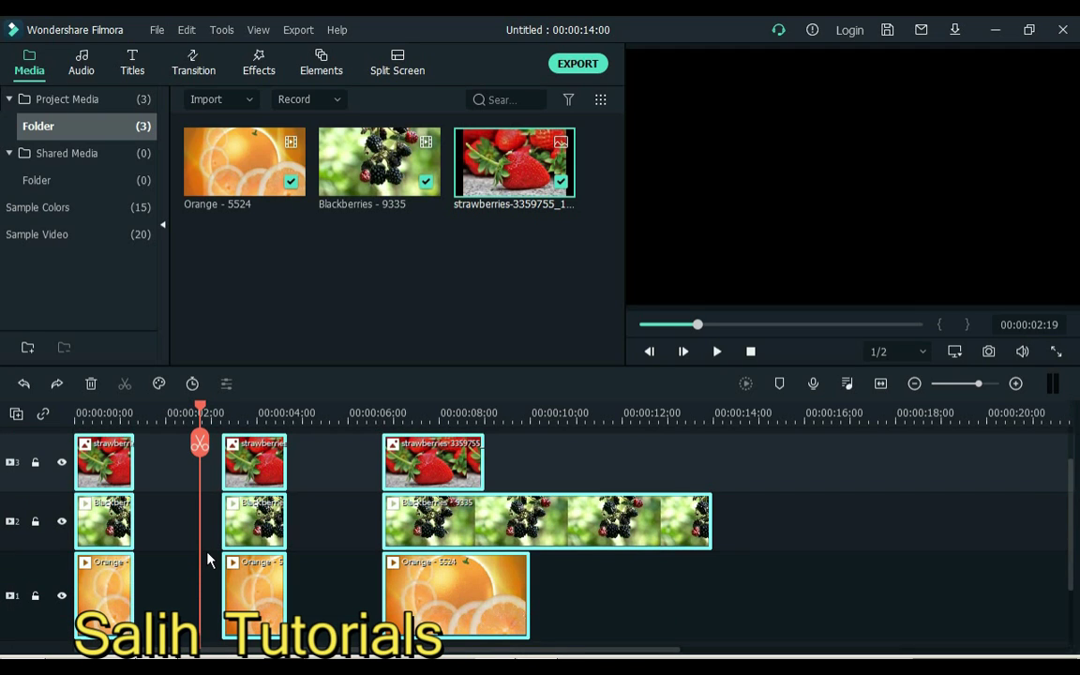
Undo the moves of the grouped pieces and play the timeline from the beginning.
{"action": "key", "text": "ctrl+y"}
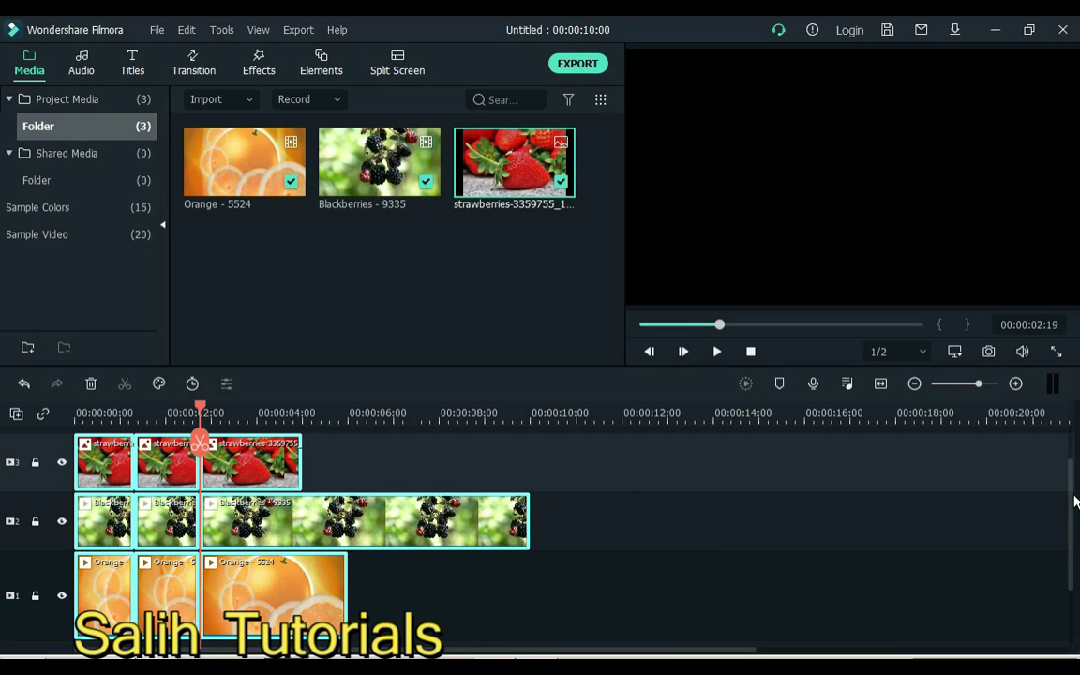
{"action": "left_click_drag", "start_coordinate": [1071, 491], "coordinate": [1071, 456]}
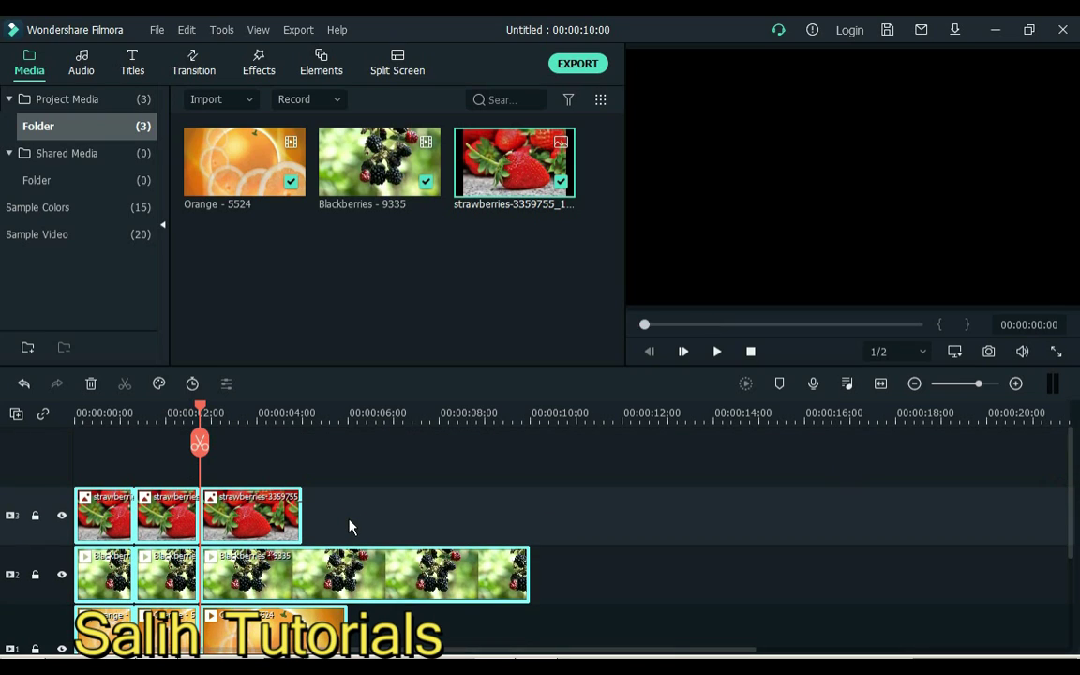
{"action": "key", "text": "Home"}
{"action": "key", "text": "space"}
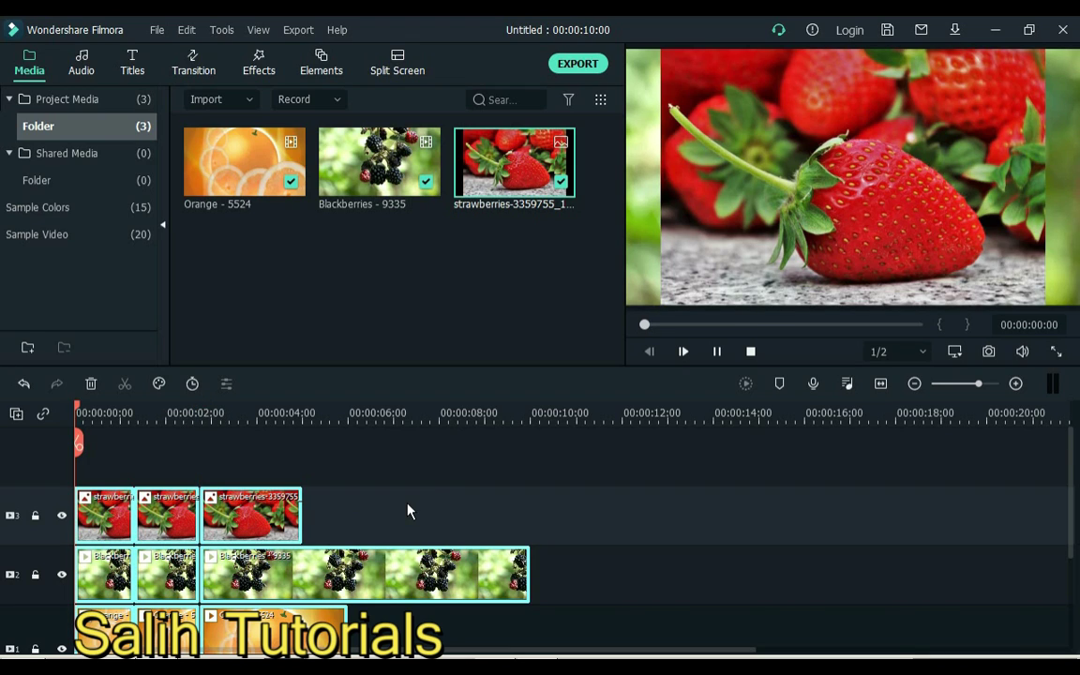
{"action": "left_click", "coordinate": [408, 507]}
Ungroup the three strawberries pieces on video track 3 and group them again.
{"action": "left_click_drag", "start_coordinate": [409, 506], "coordinate": [110, 514]}
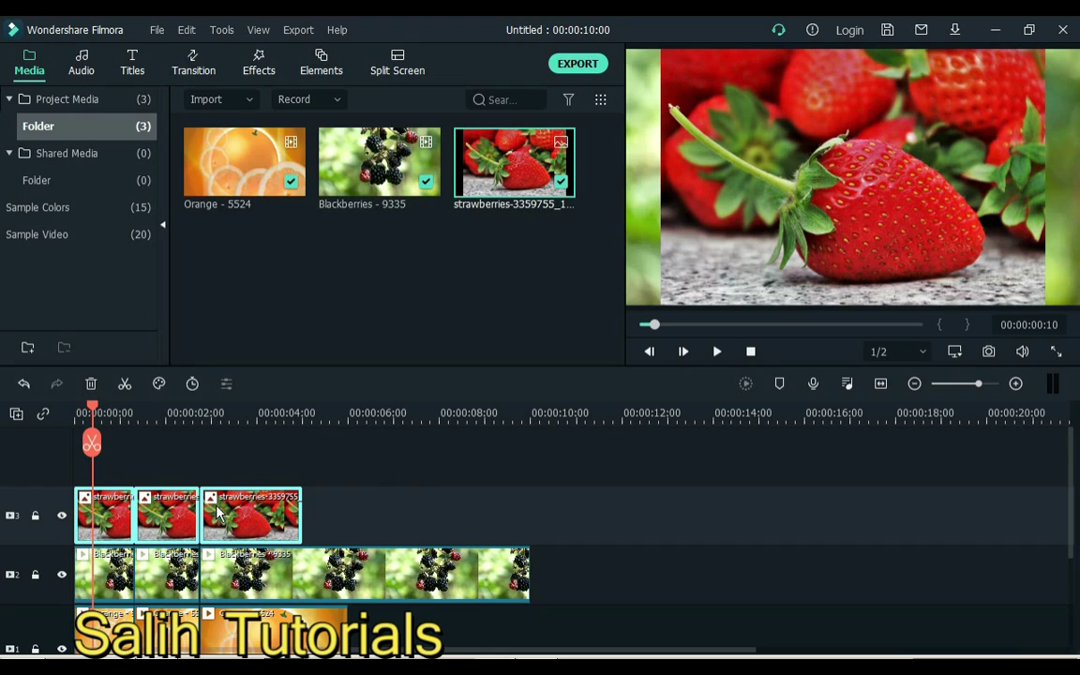
{"action": "right_click", "coordinate": [217, 511]}
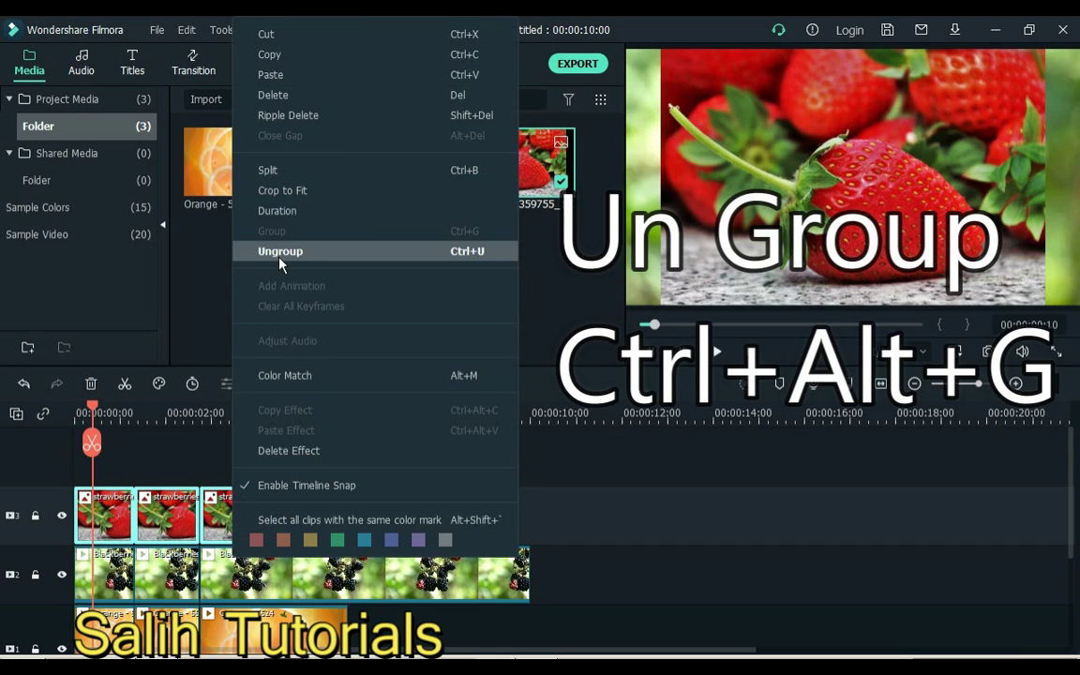
{"action": "left_click", "coordinate": [280, 252]}
{"action": "right_click", "coordinate": [238, 514]}
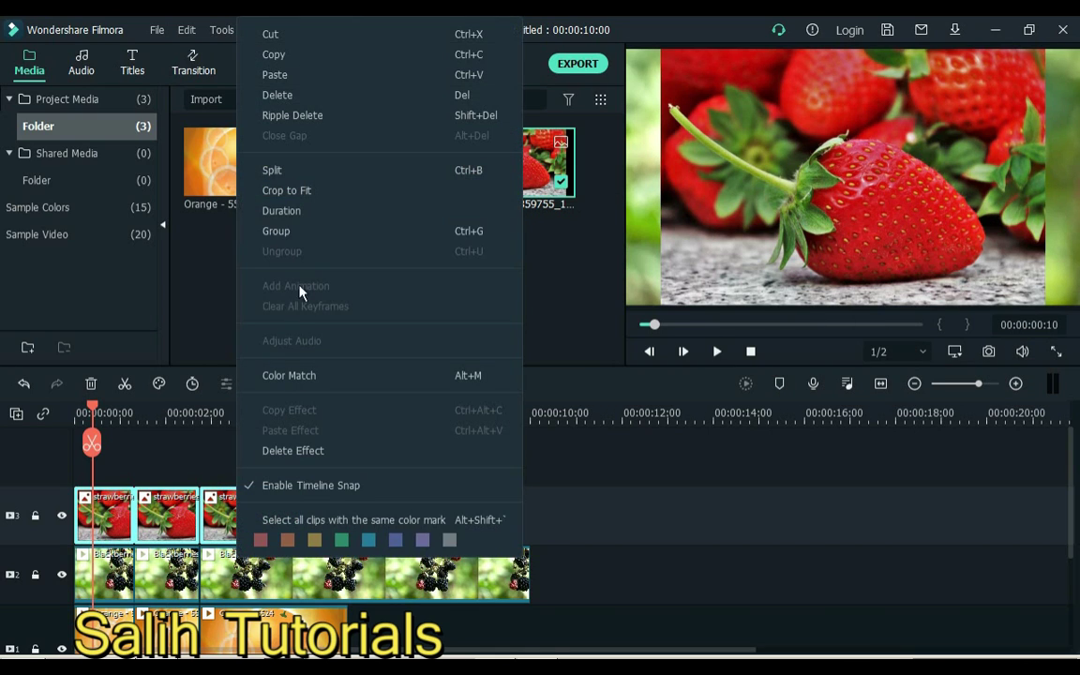
{"action": "left_click", "coordinate": [315, 235]}
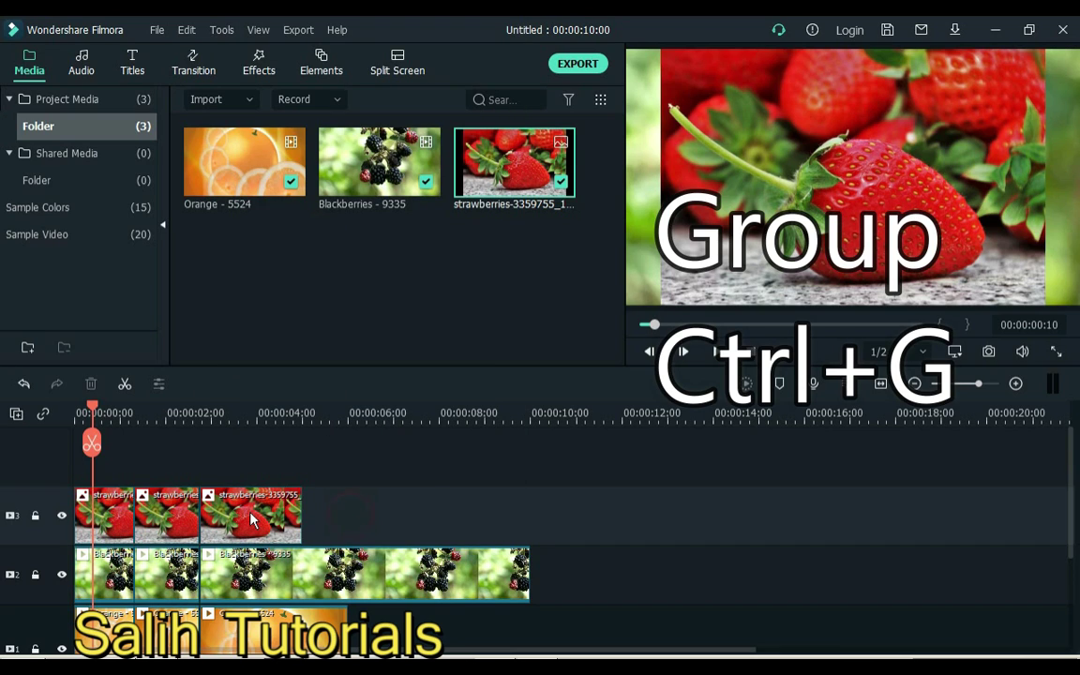
{"action": "mouse_move", "coordinate": [241, 514]}
{"action": "left_mouse_down"}
{"action": "mouse_move", "coordinate": [388, 508]}
{"action": "mouse_move", "coordinate": [234, 514]}
{"action": "left_mouse_up"}
Group the middle Blackberries piece with the last Orange piece and shift that pair about 9.5 seconds later, then move the strawberries group later.
{"action": "scroll", "coordinate": [1063, 500], "scroll_direction": "down", "scroll_amount": 2}
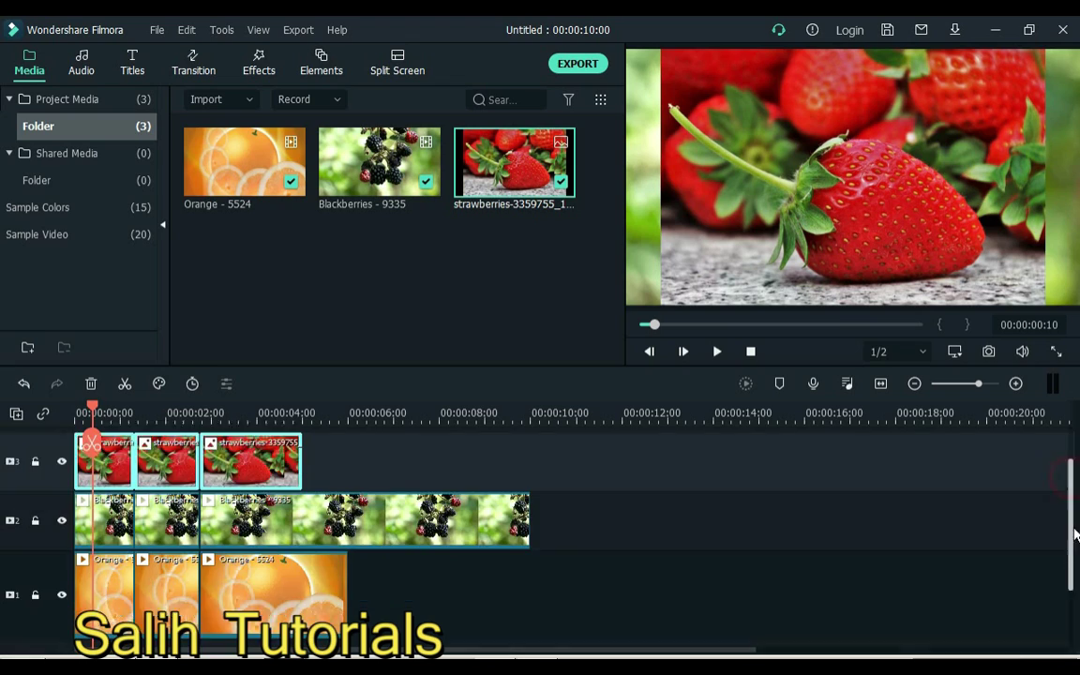
{"action": "left_click", "coordinate": [230, 539]}
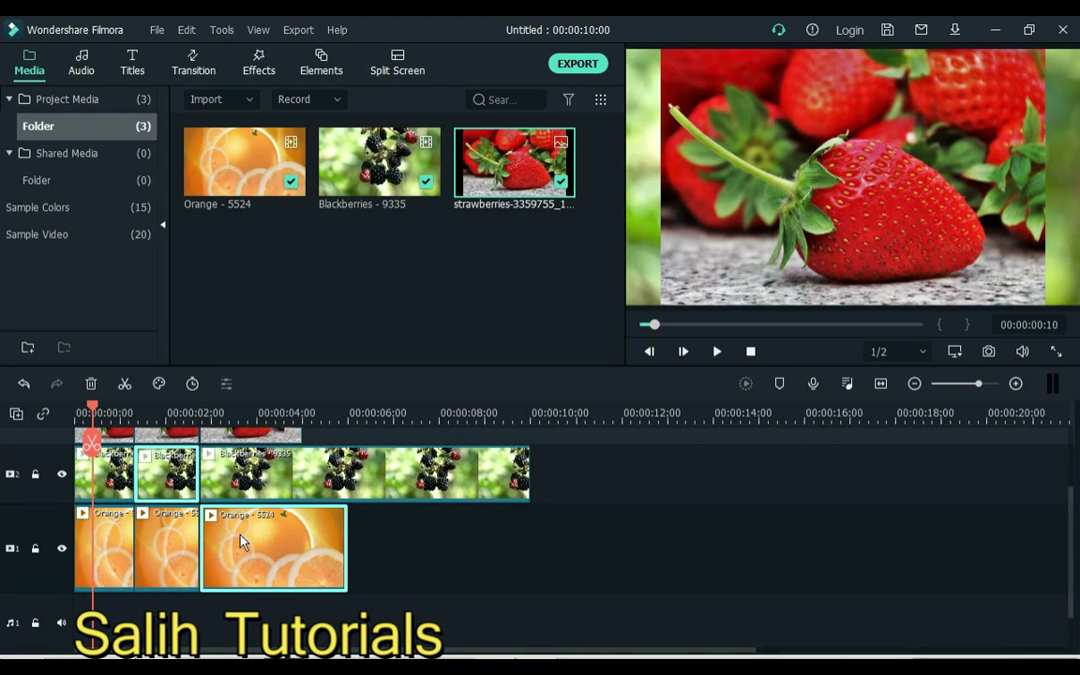
{"action": "right_click", "coordinate": [241, 542]}
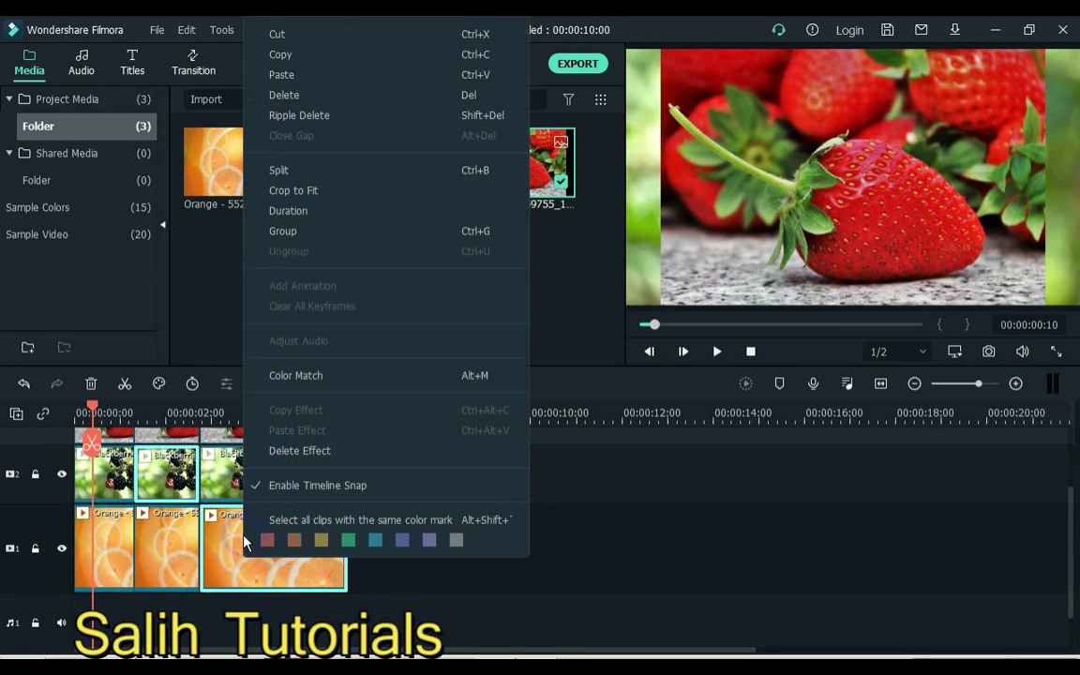
{"action": "left_click", "coordinate": [351, 234]}
{"action": "left_click_drag", "start_coordinate": [290, 530], "coordinate": [723, 548]}
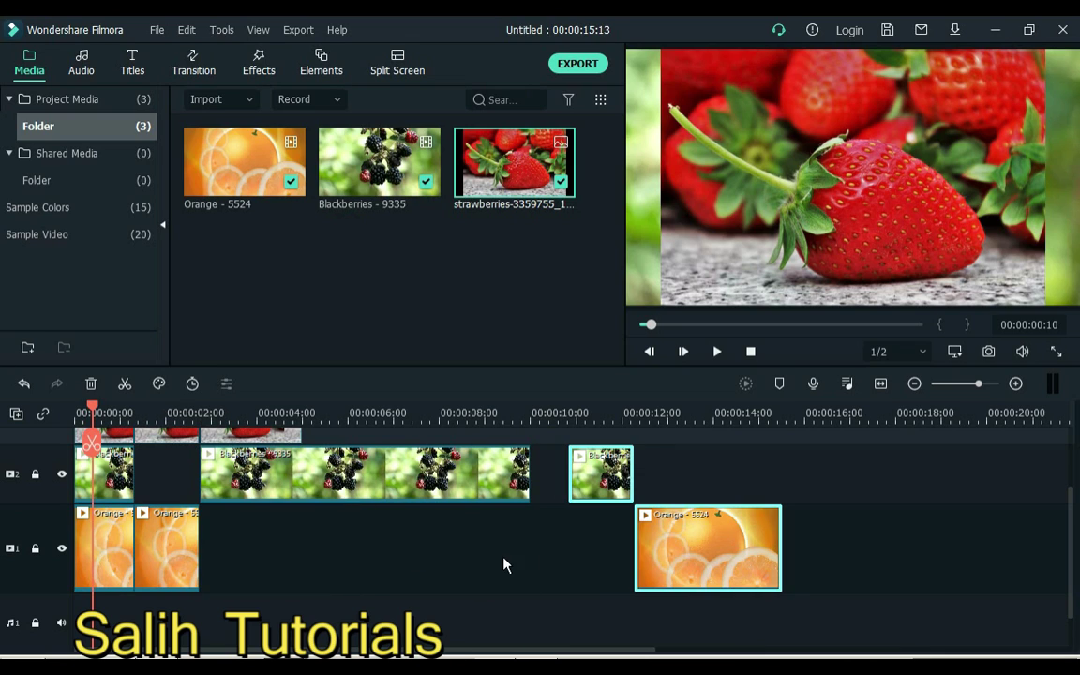
{"action": "left_click_drag", "start_coordinate": [1067, 554], "coordinate": [1069, 469]}
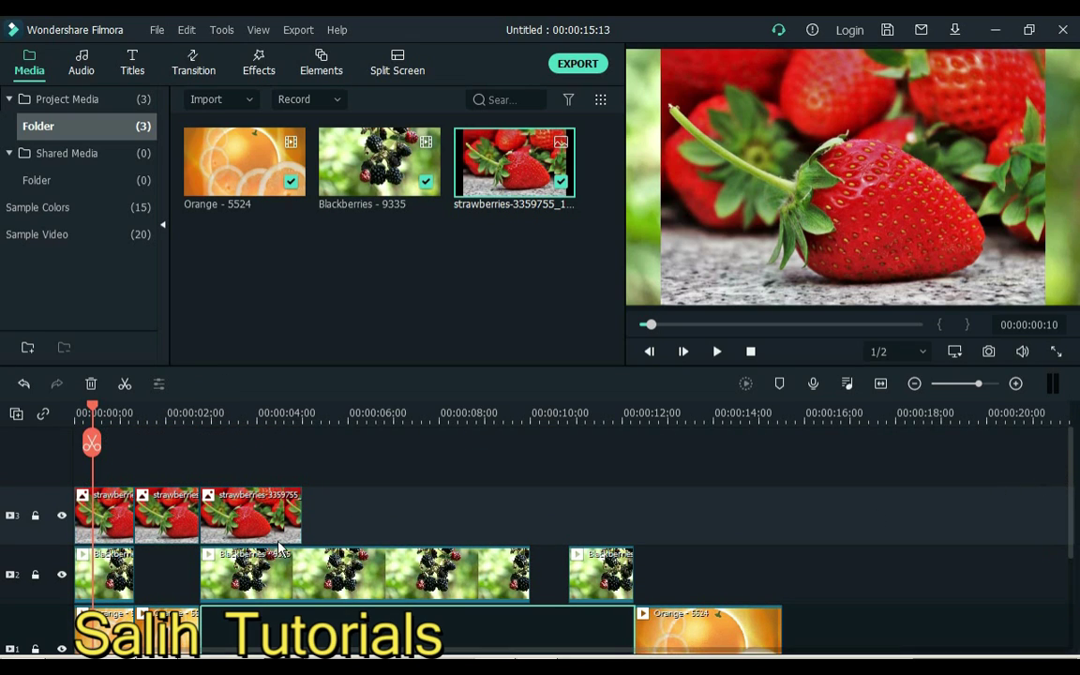
{"action": "left_click_drag", "start_coordinate": [254, 494], "coordinate": [750, 516]}
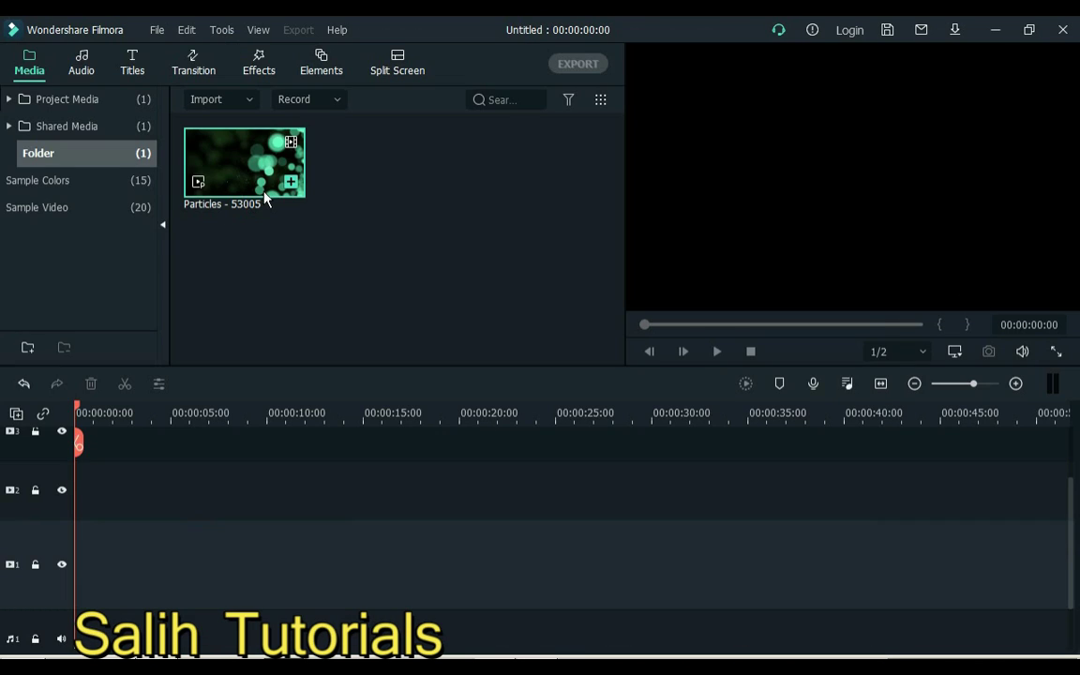
Place the Particles - 53005 clip at the start of video track 1, matching the project to 1280 x 720 25fps, and apply the Border effect.
{"action": "left_click_drag", "start_coordinate": [265, 197], "coordinate": [94, 563]}
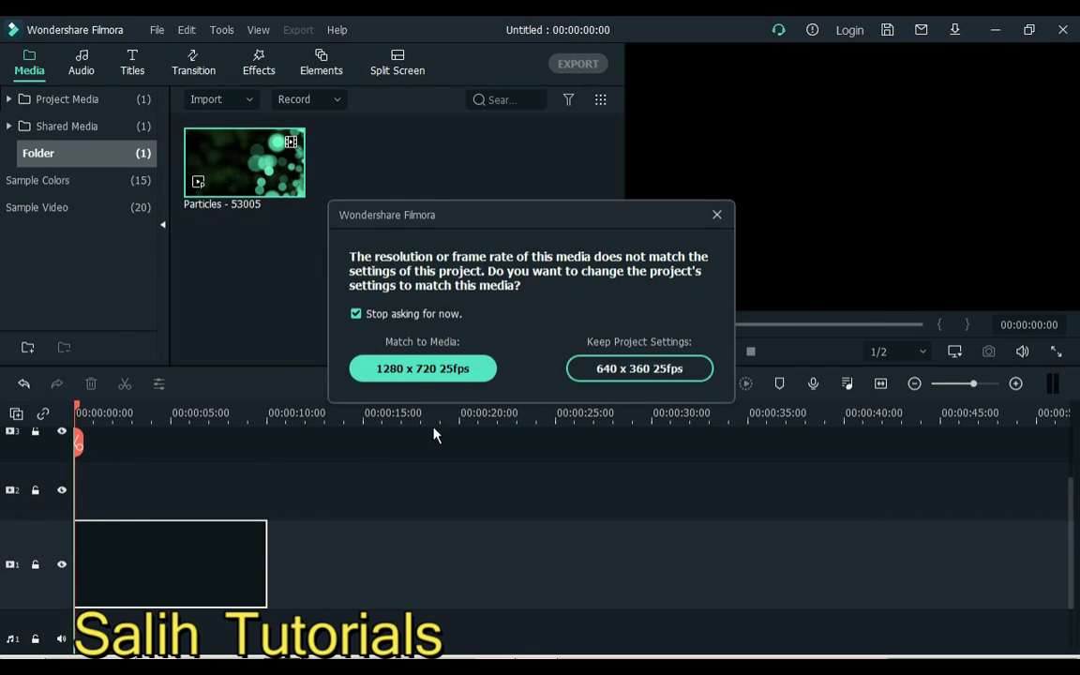
{"action": "left_click", "coordinate": [423, 369]}
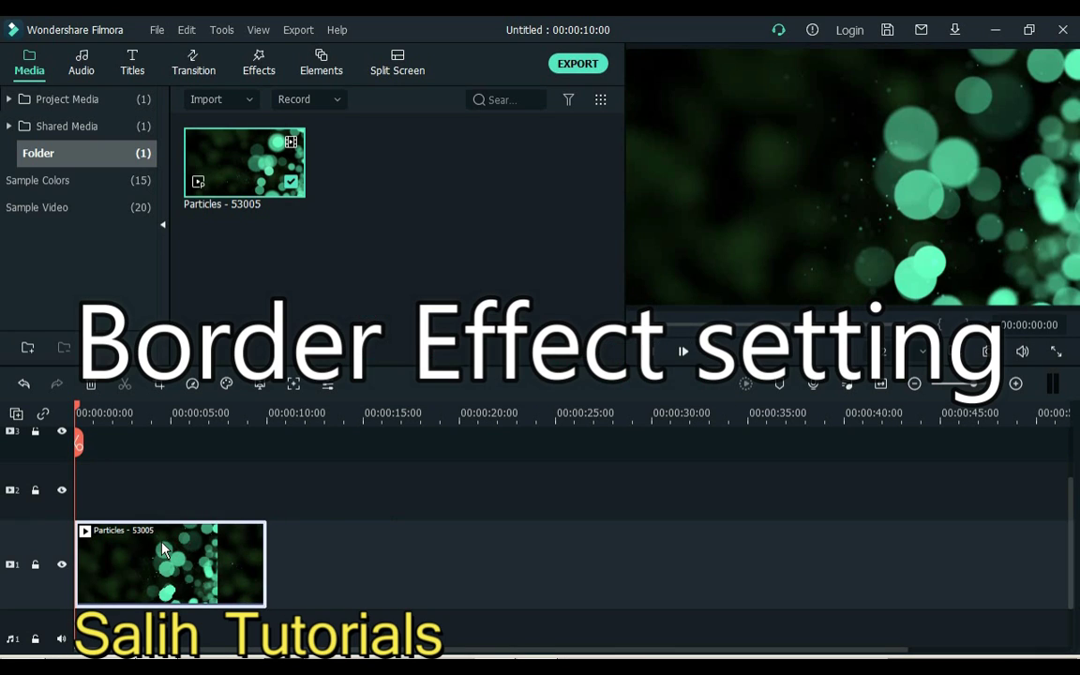
{"action": "left_click", "coordinate": [259, 62]}
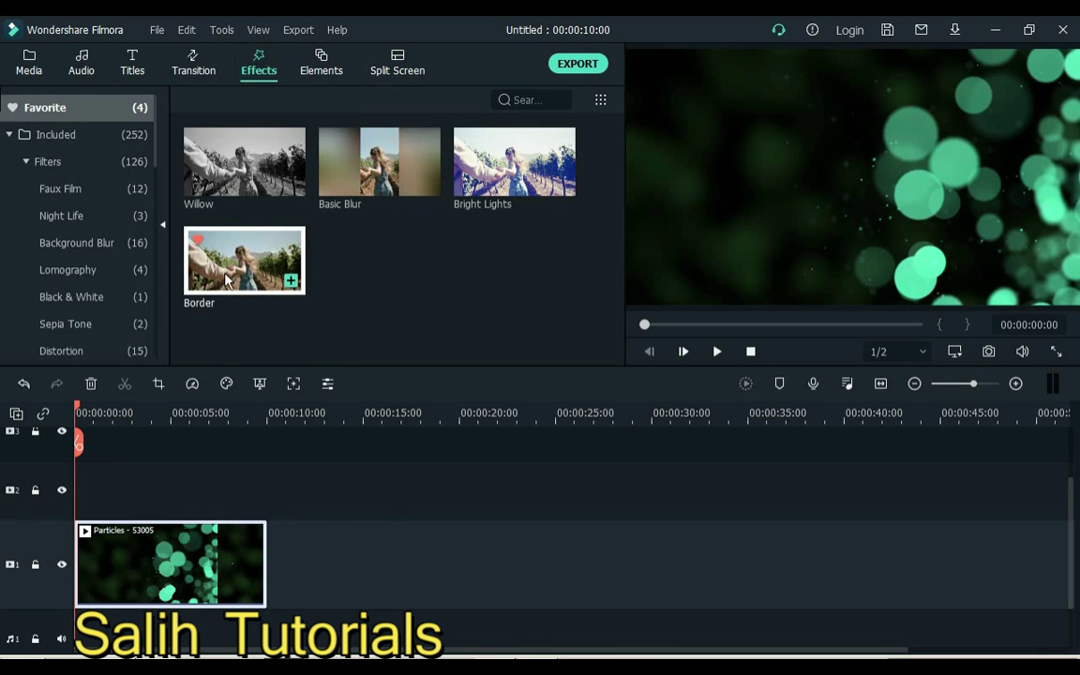
{"action": "left_click_drag", "start_coordinate": [225, 279], "coordinate": [84, 499]}
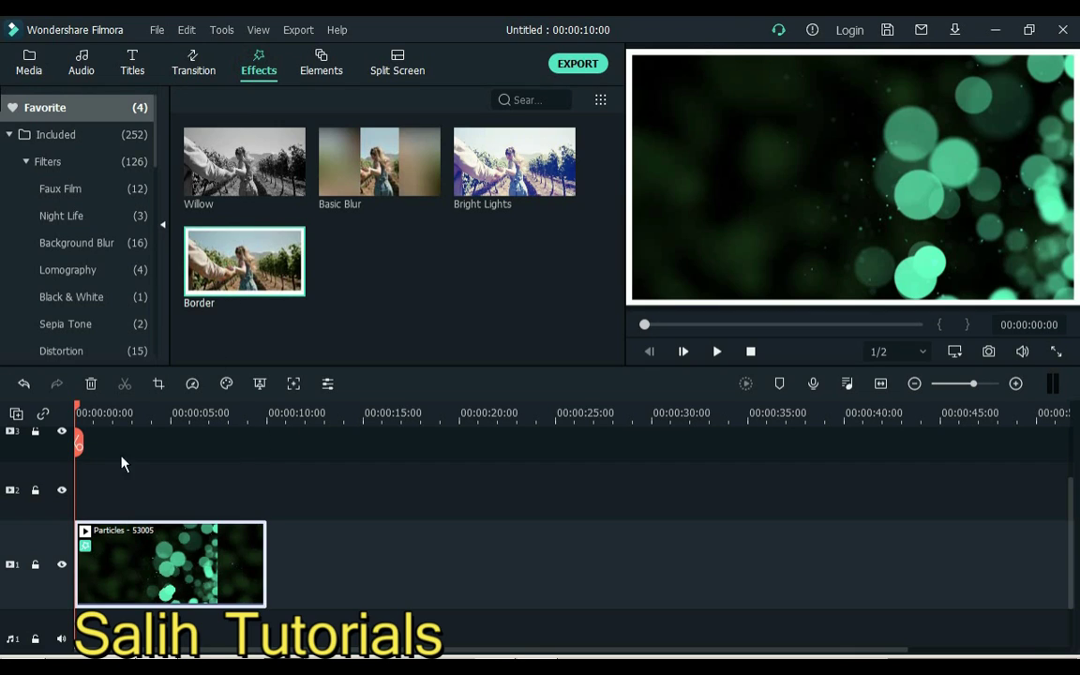
Set the Particles clip's Border effect to a dark purple start color and an orange-brown end color.
{"action": "left_click", "coordinate": [29, 58]}
{"action": "double_click", "coordinate": [182, 570]}
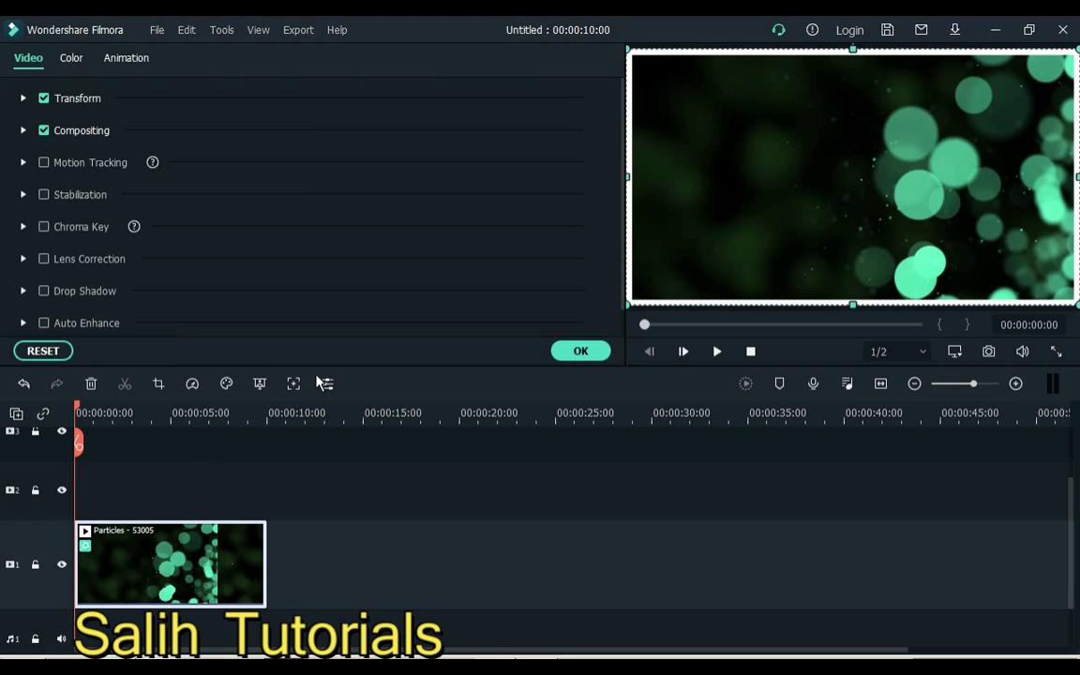
{"action": "scroll", "coordinate": [619, 197], "scroll_direction": "down", "scroll_amount": 1}
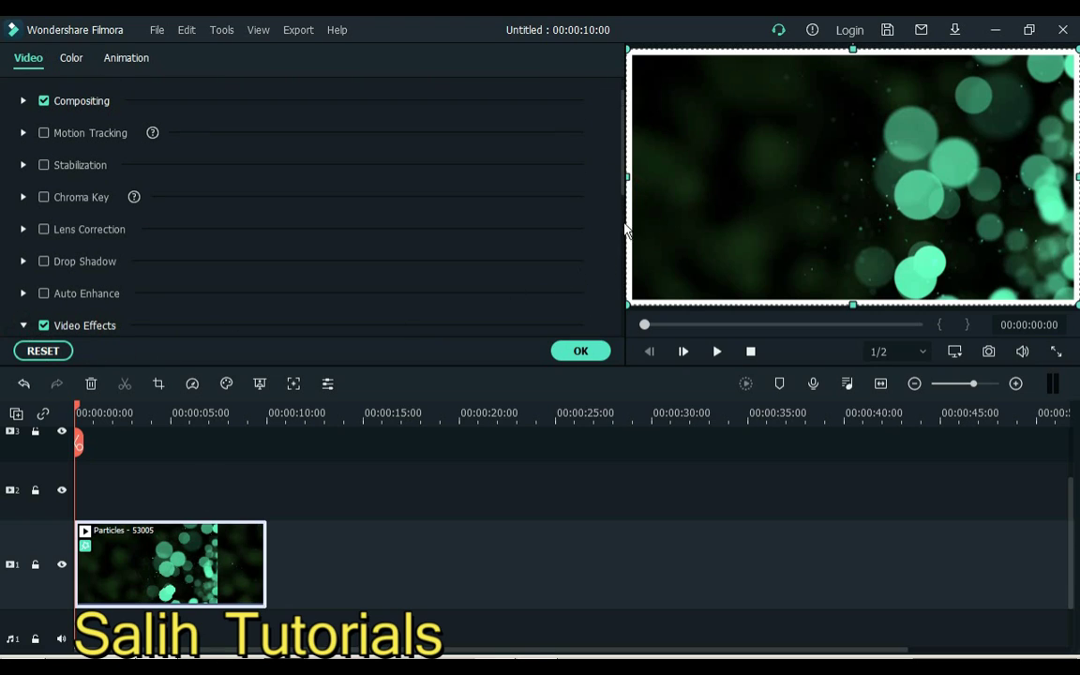
{"action": "left_click", "coordinate": [22, 326]}
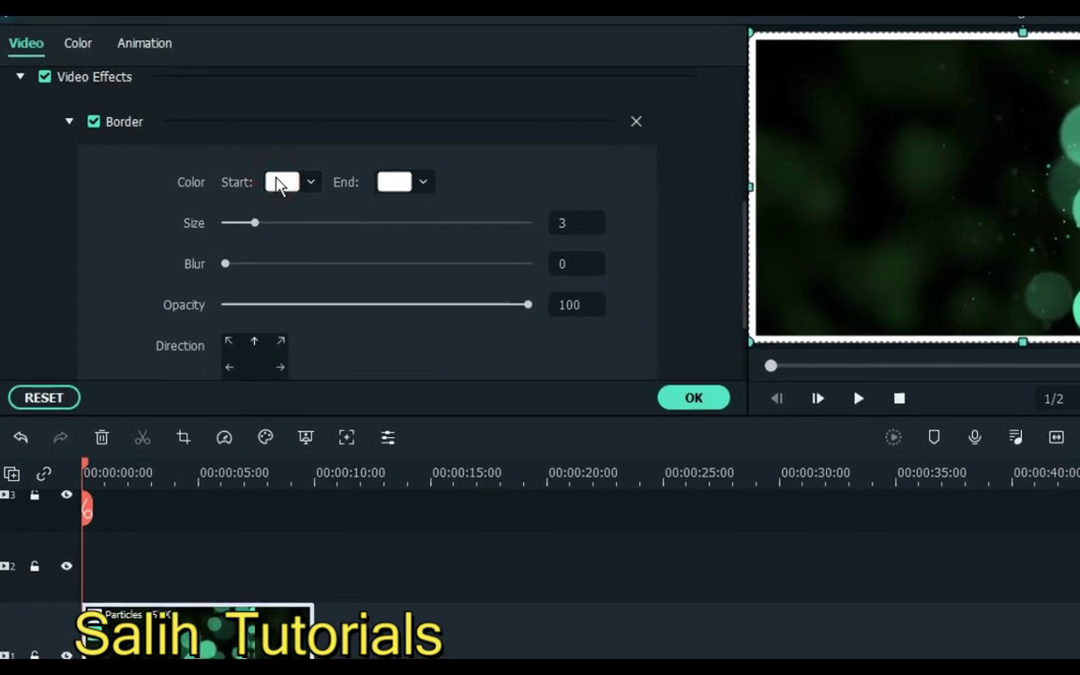
{"action": "left_click", "coordinate": [263, 173]}
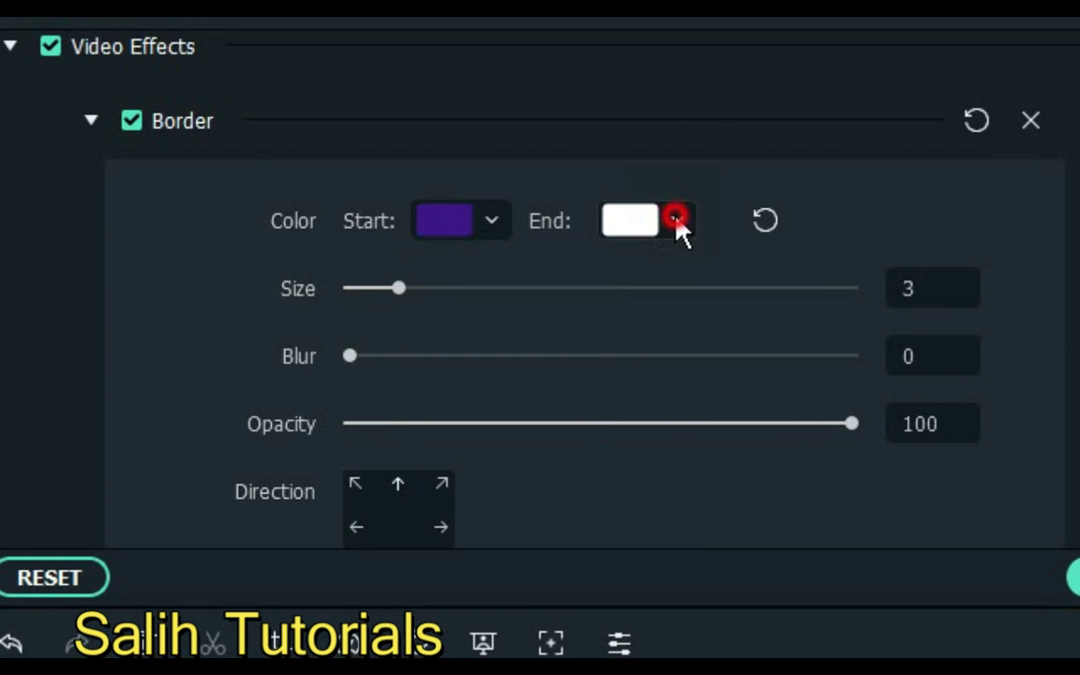
{"action": "left_click", "coordinate": [676, 223]}
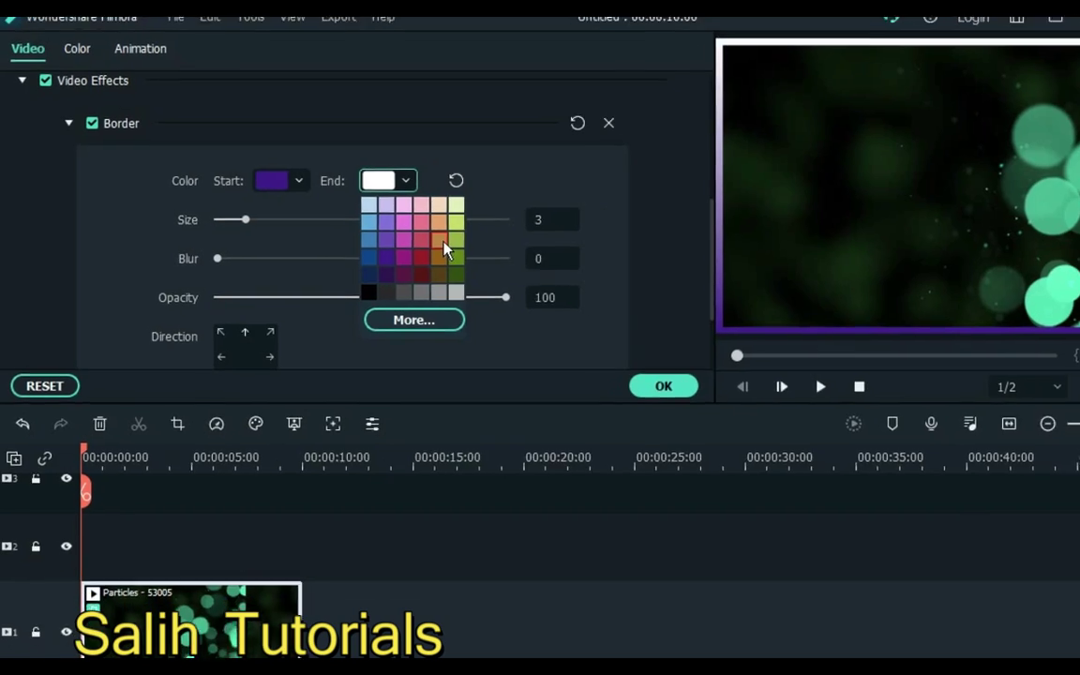
{"action": "left_click", "coordinate": [444, 243]}
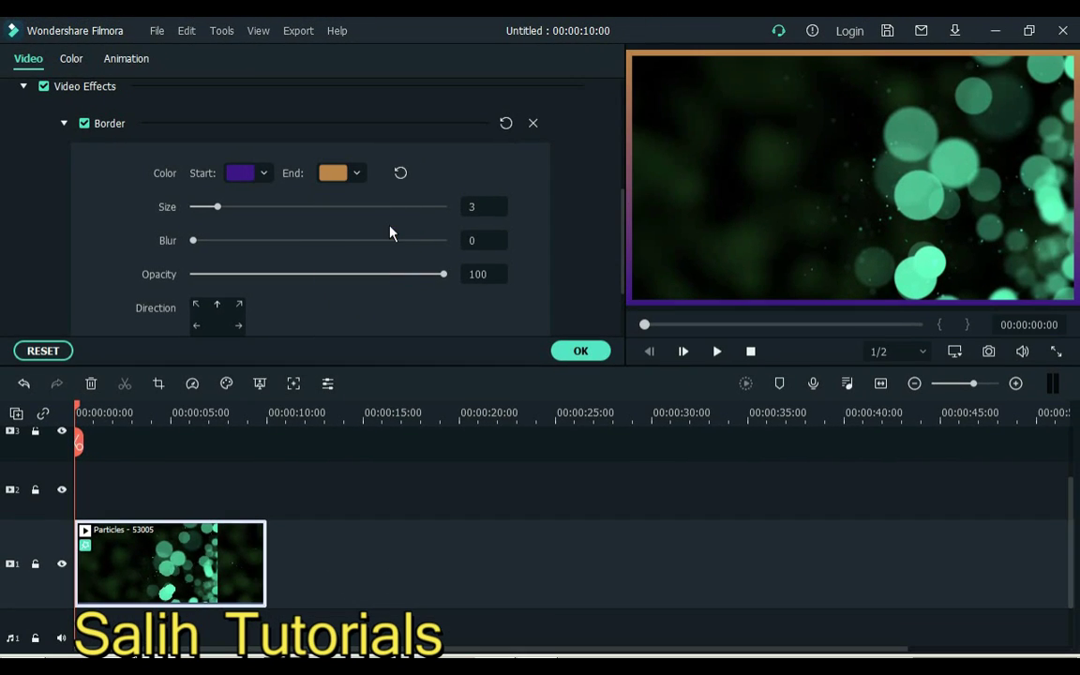
Set the Border effect's size to 5, blur to 4 and opacity to 41.
{"action": "left_click_drag", "start_coordinate": [217, 258], "coordinate": [283, 261]}
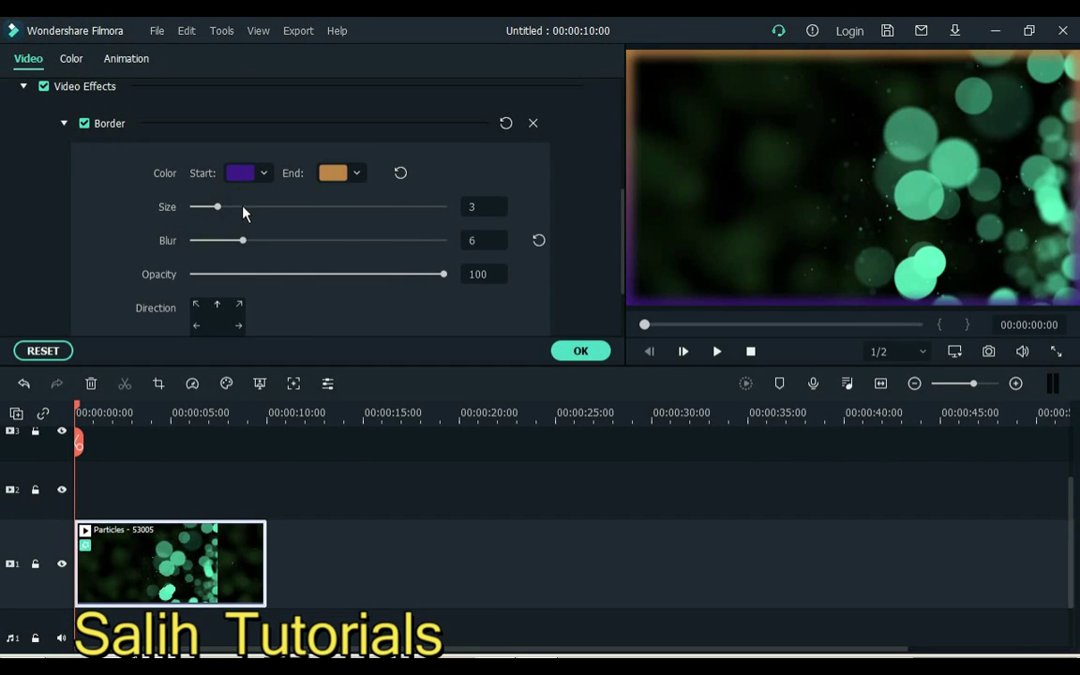
{"action": "left_click_drag", "start_coordinate": [243, 214], "coordinate": [295, 275]}
{"action": "left_click", "coordinate": [255, 274]}
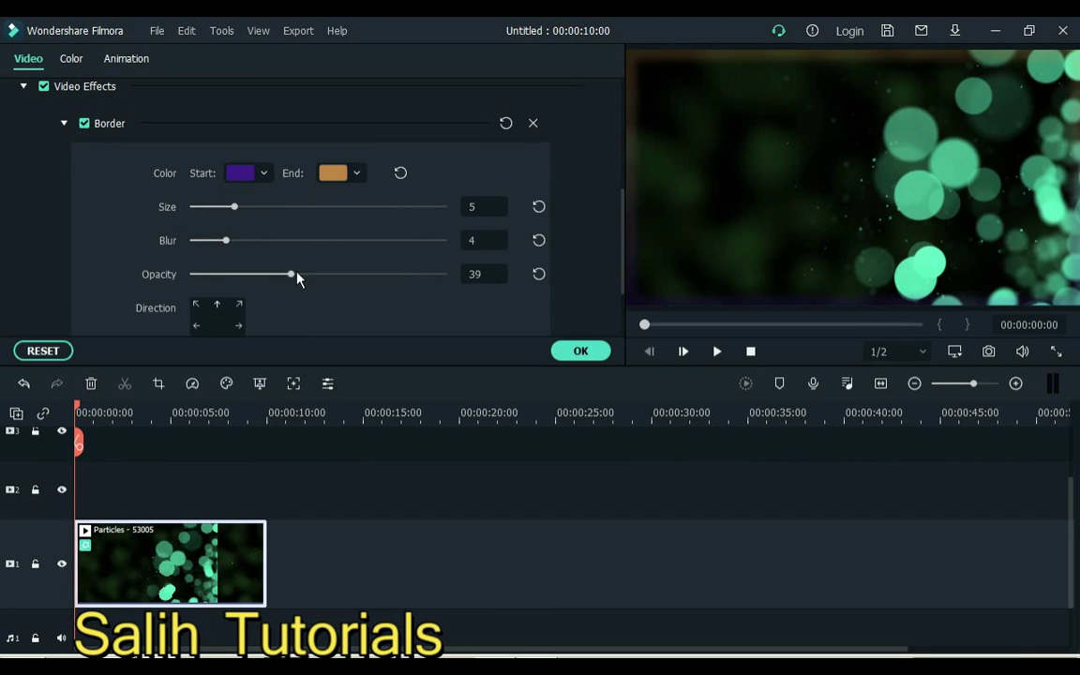
Set the Border effect's color direction to the upper-left diagonal, confirm the settings and play the clip.
{"action": "scroll", "coordinate": [218, 253], "scroll_direction": "down", "scroll_amount": 1}
{"action": "left_click", "coordinate": [197, 269]}
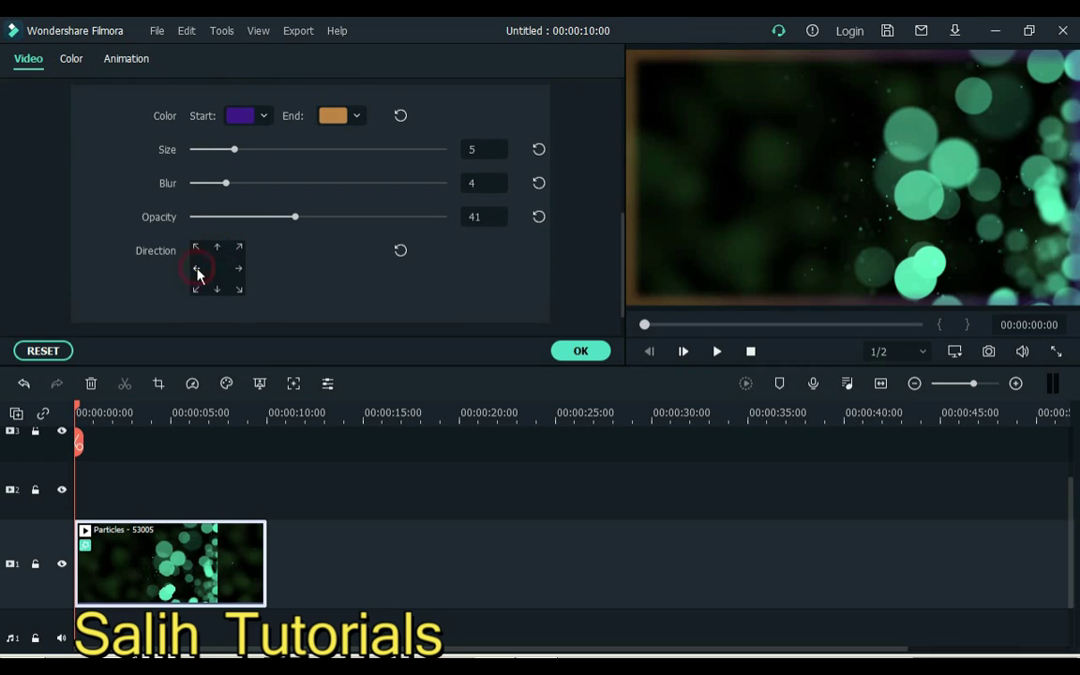
{"action": "left_click", "coordinate": [239, 290]}
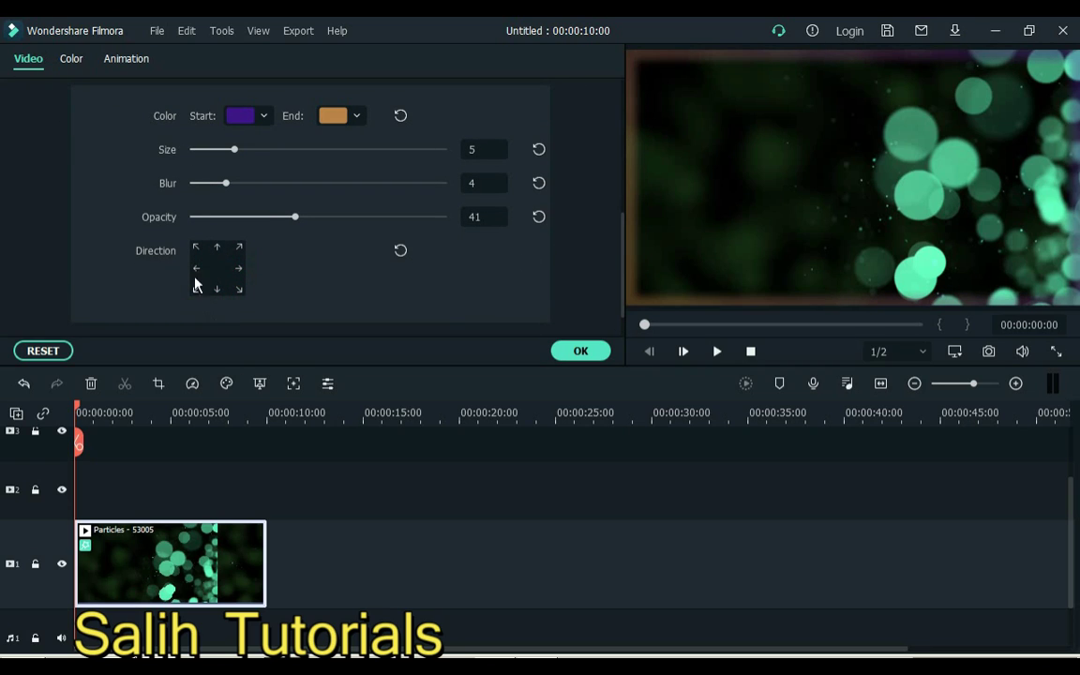
{"action": "left_click", "coordinate": [196, 247]}
{"action": "left_click", "coordinate": [577, 351]}
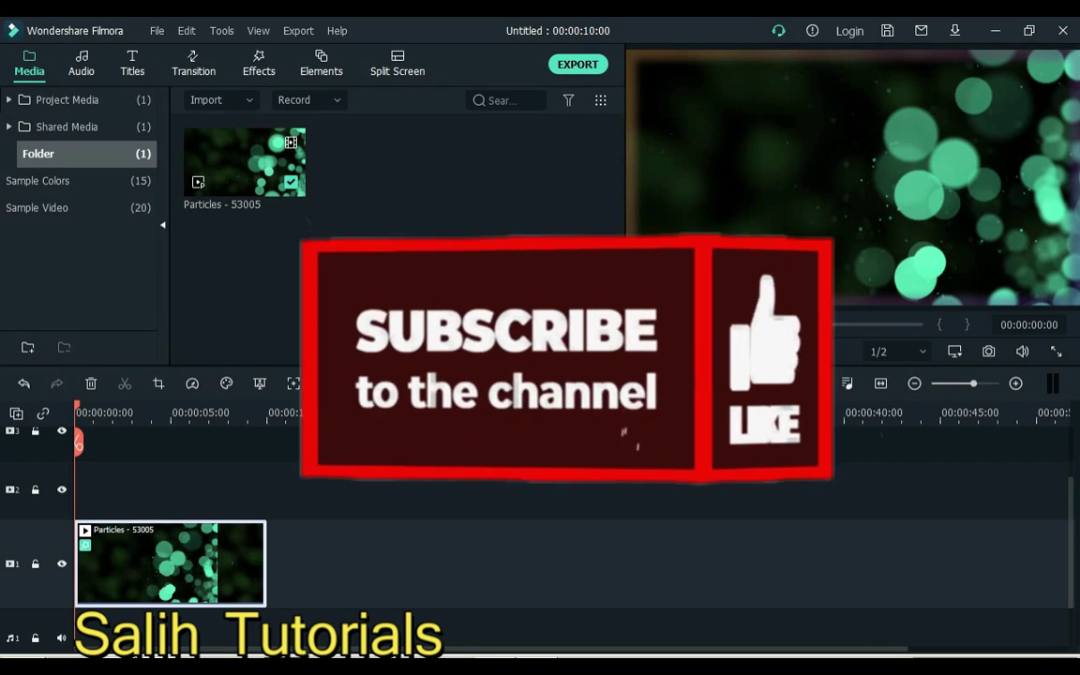
{"action": "key", "text": "space"}
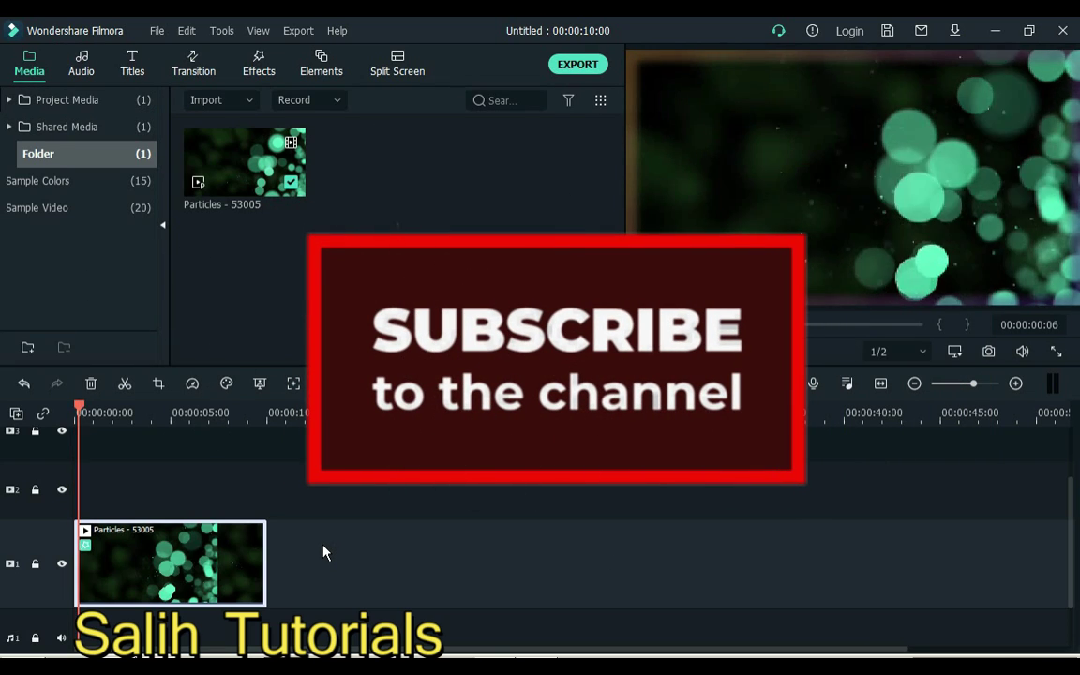